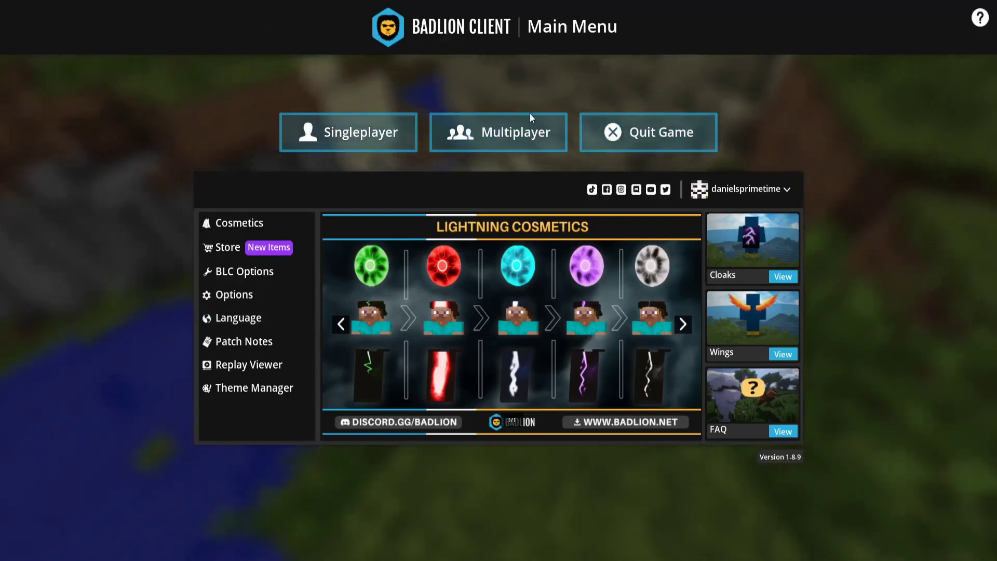
Join the Hypixel server and cross the home island with the wooden sword.
click(521, 149)
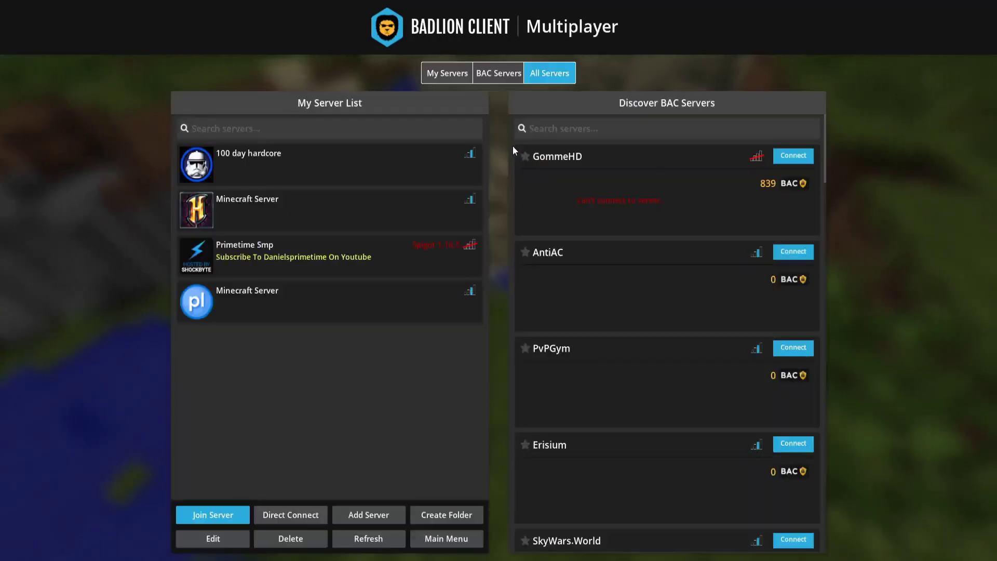
click(394, 219)
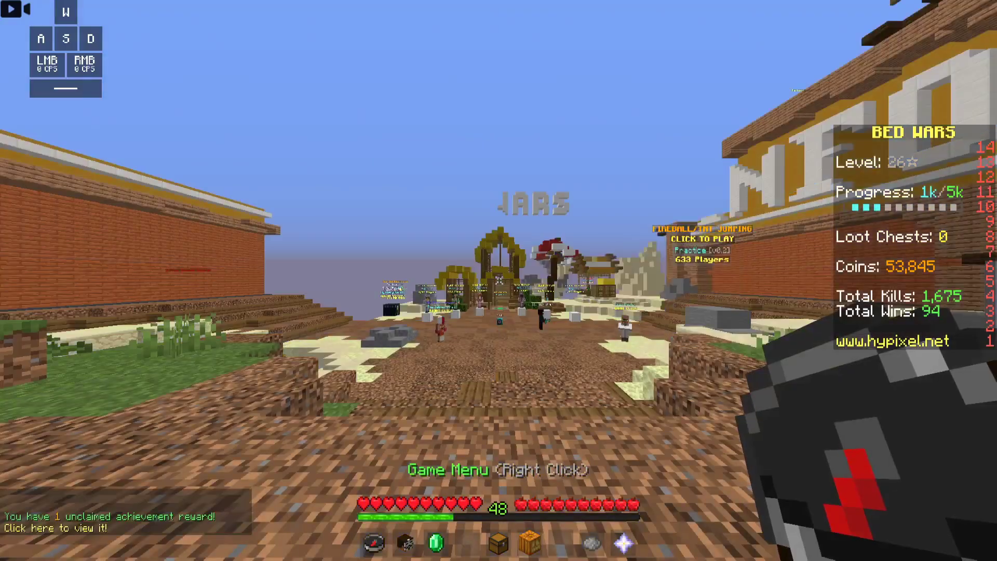
key(w)
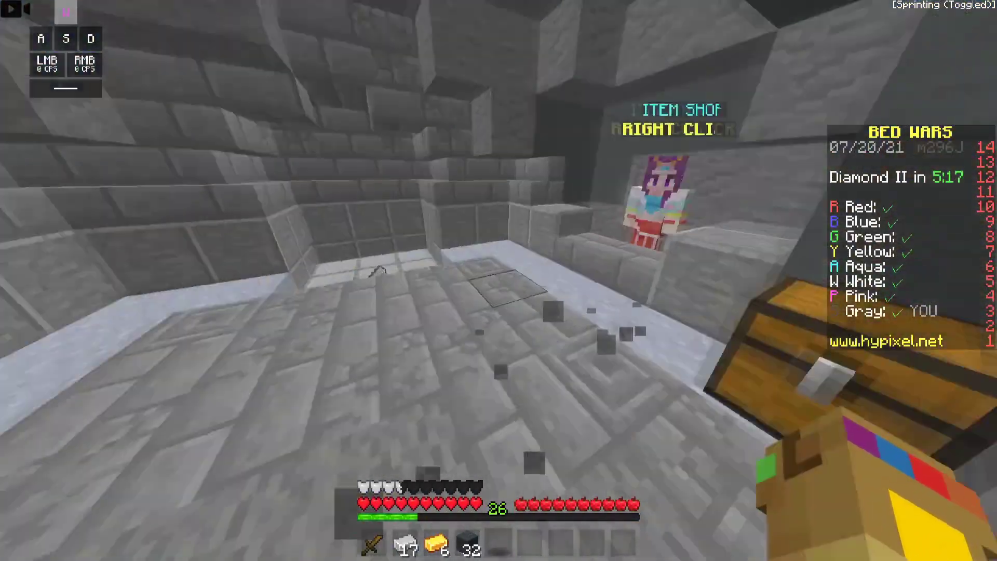
key(space)
key(w)
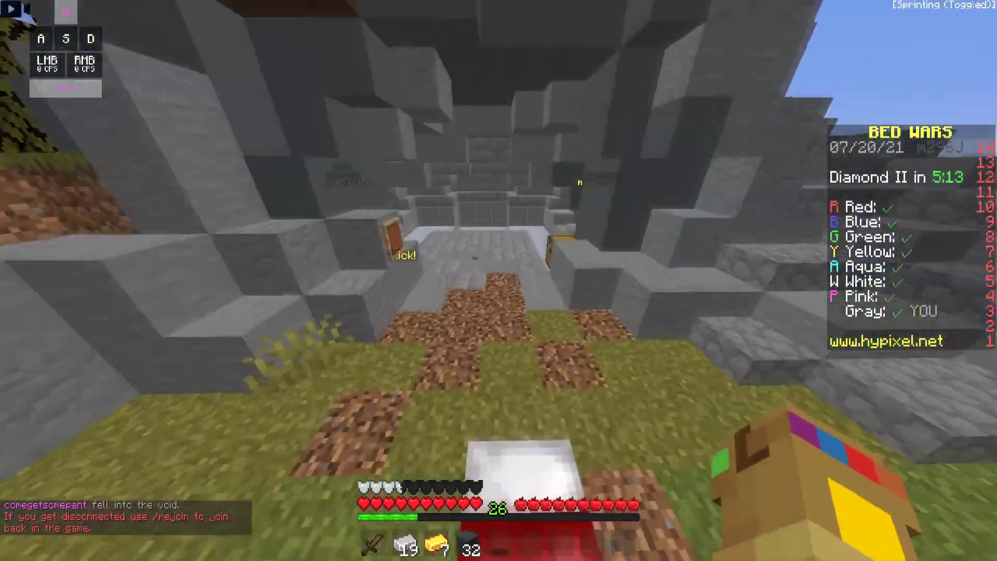
key(1)
key(w)
click(499, 280)
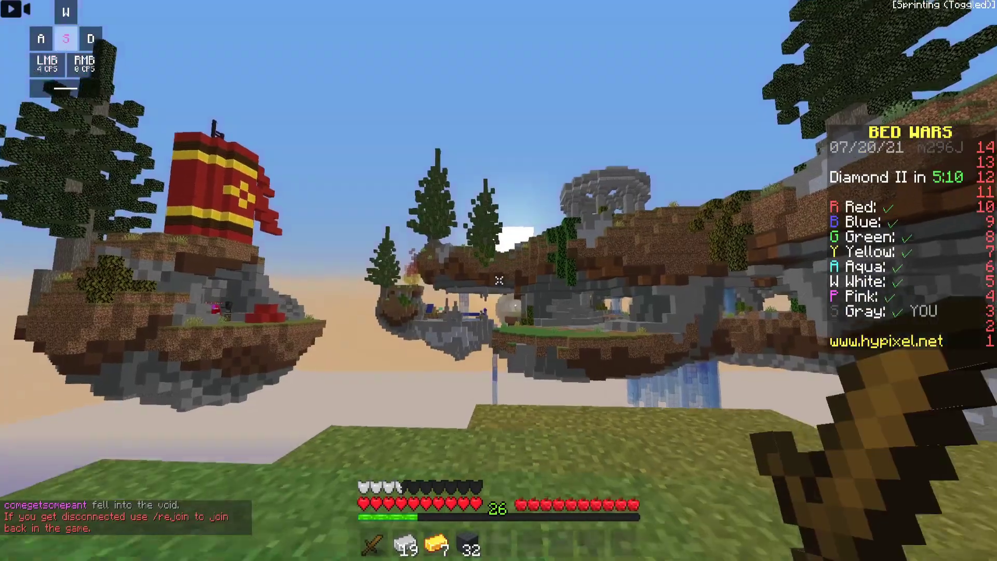
click(499, 280)
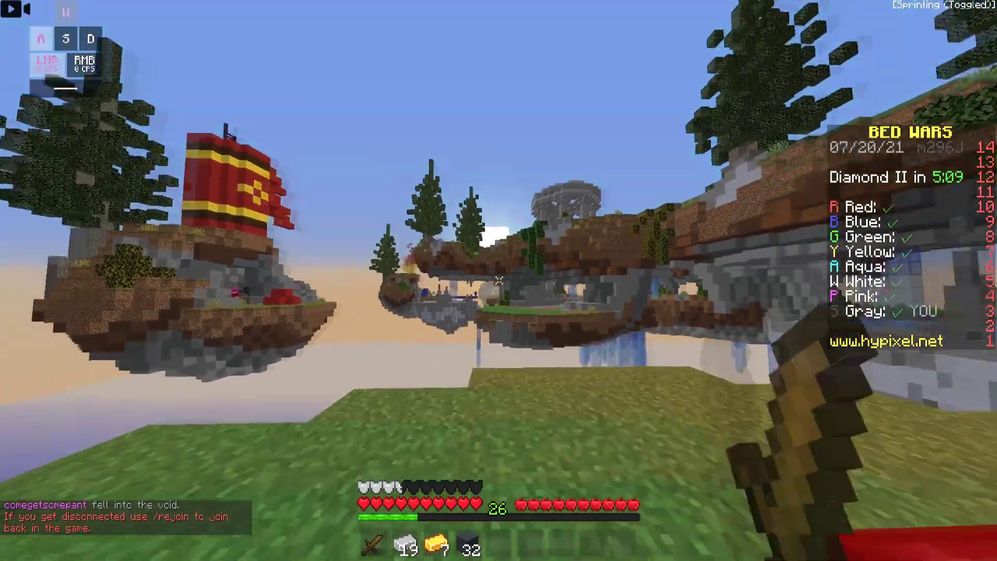
key(w)
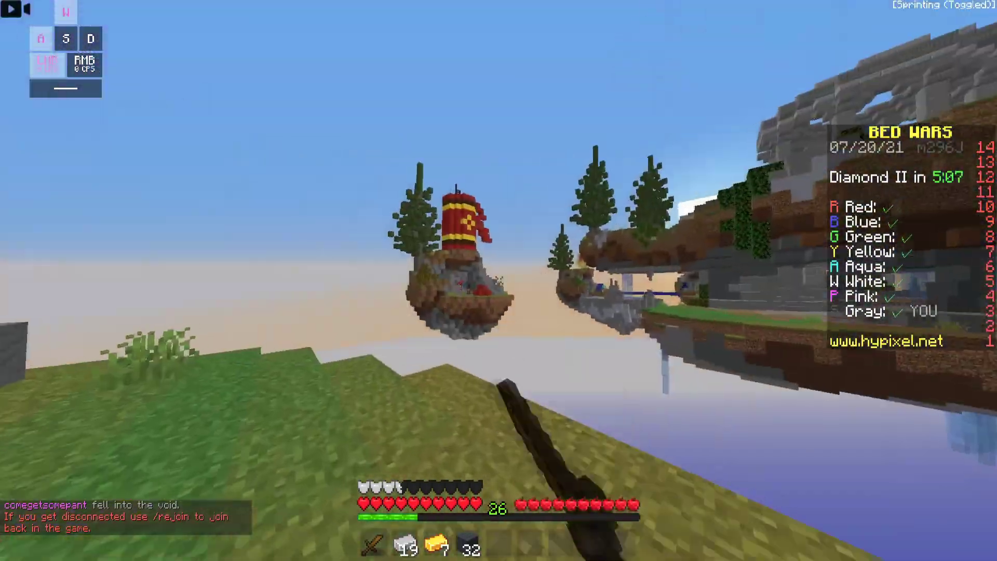
key(a)
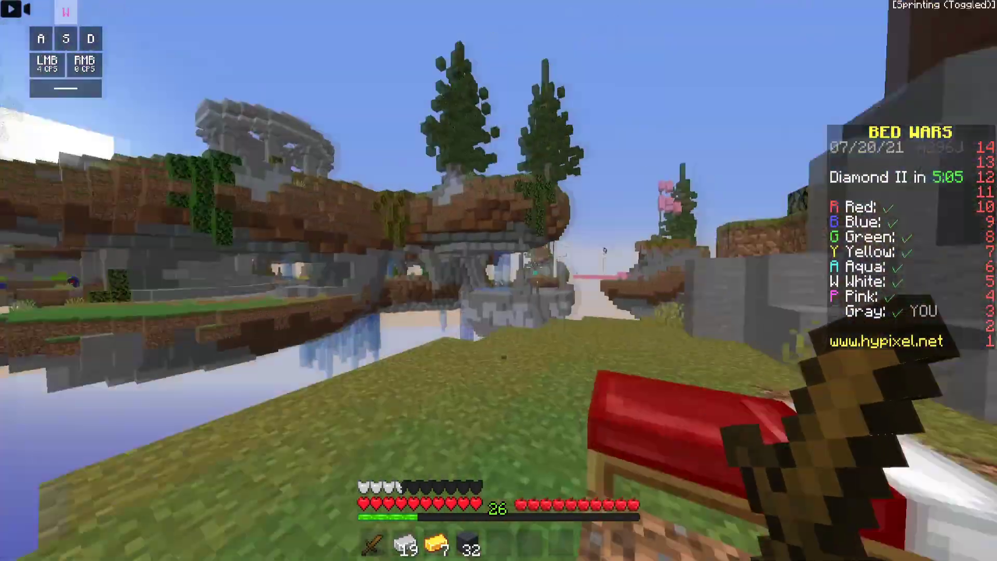
Buy TNT and wool blocks from the item shop villager.
key(4)
key(space)
key(w)
right_click(499, 280)
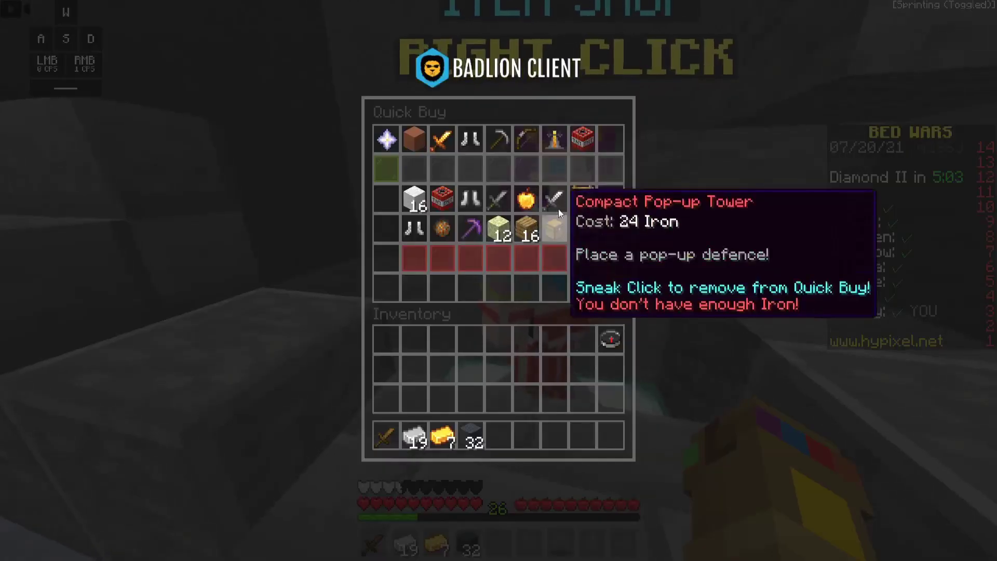
click(441, 200)
click(412, 200)
key(Escape)
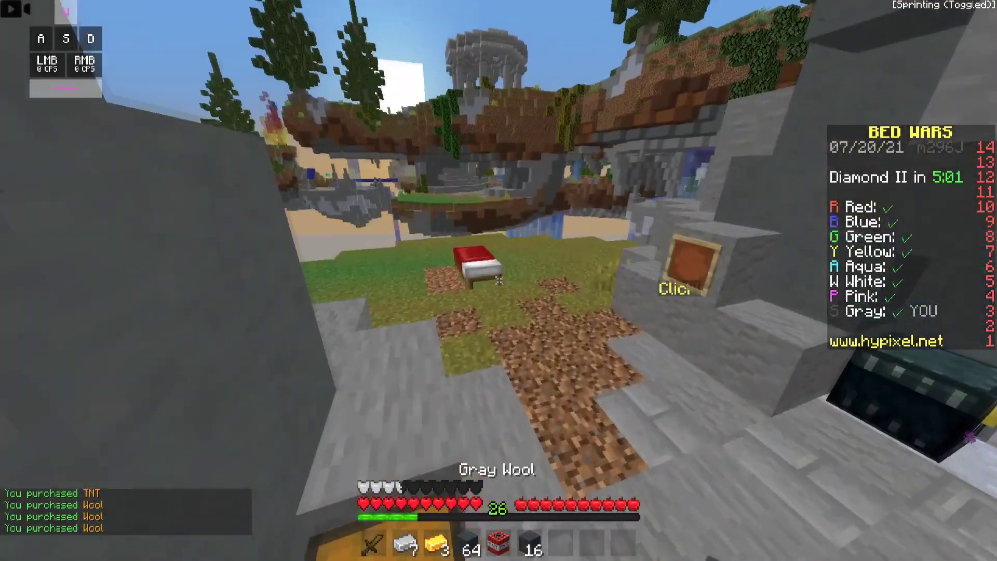
Bridge off the island with Gray Wool, then TNT-jump to another island.
key(4)
key(w)
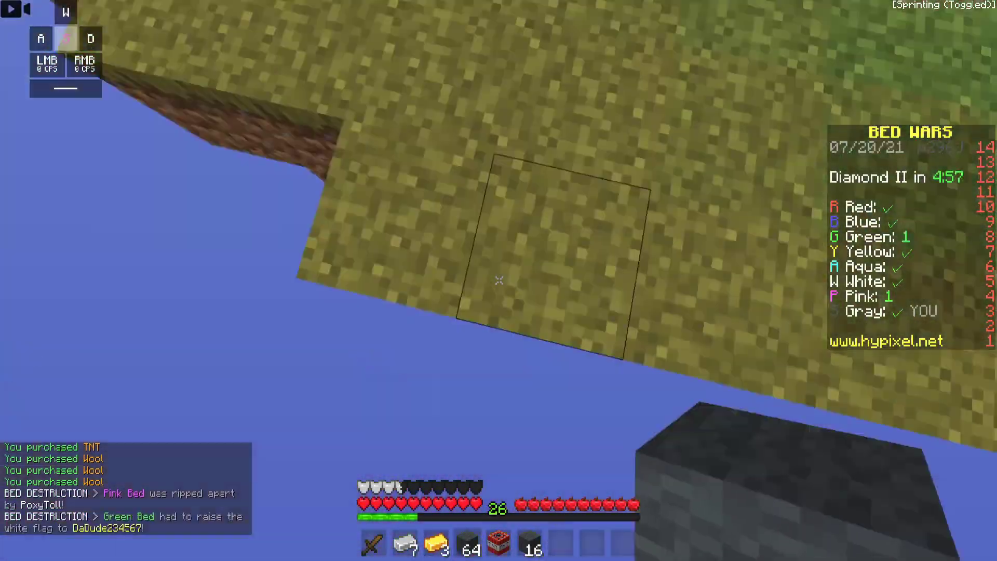
right_click(500, 280)
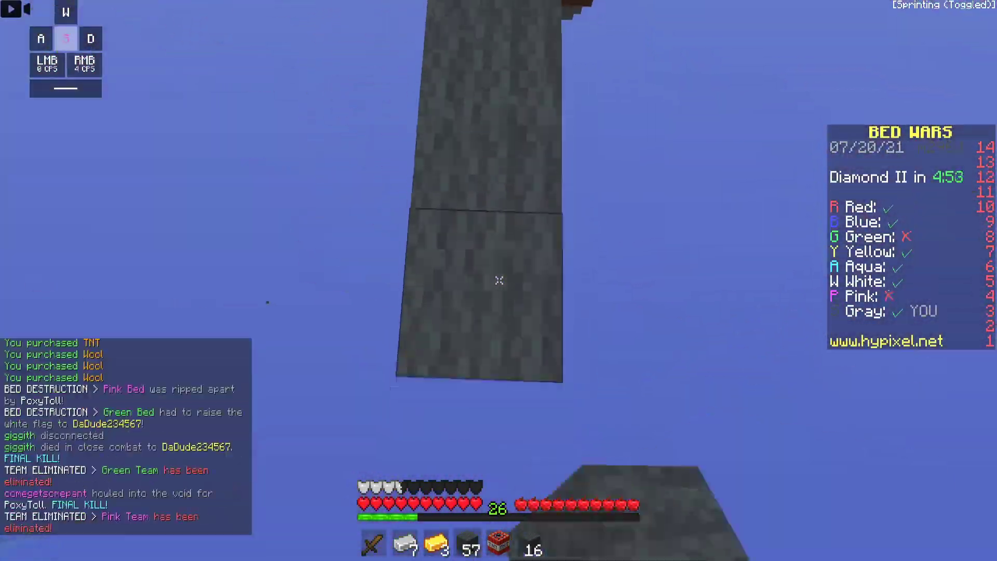
right_click(499, 280)
right_click(499, 281)
key(5)
right_click(499, 282)
key(1)
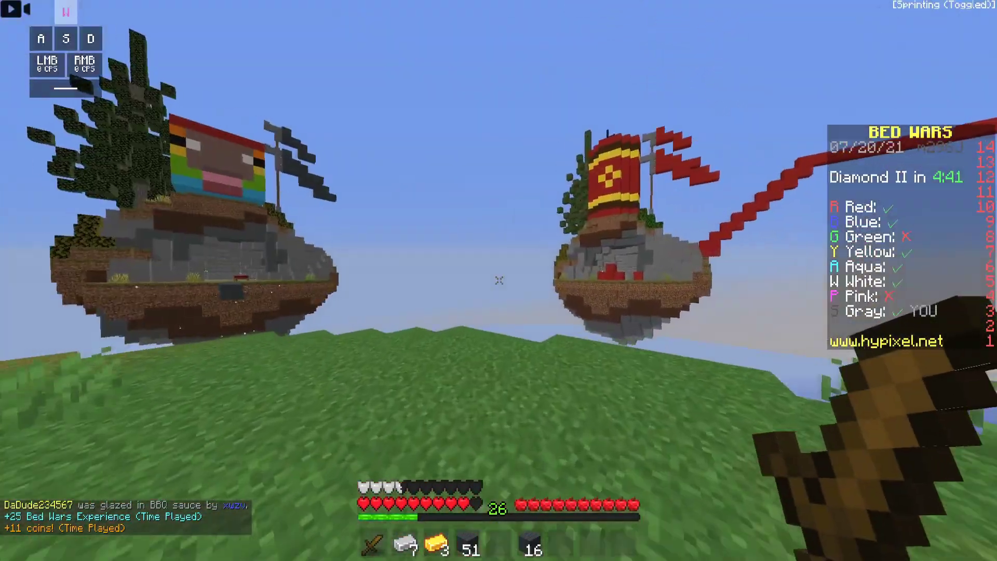
Run through the stone tunnel toward the centre island, swinging the sword.
key(w)
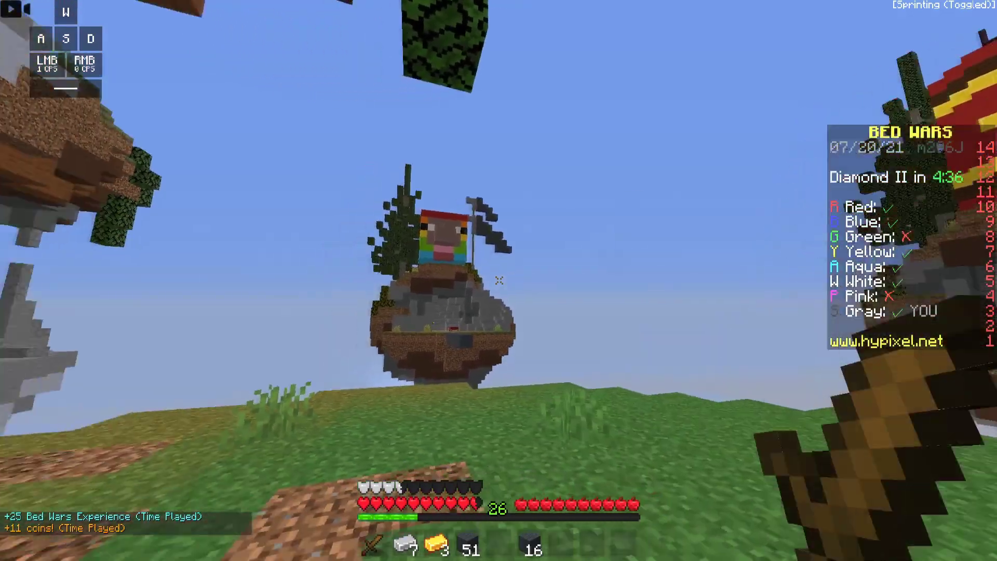
click(500, 280)
click(498, 281)
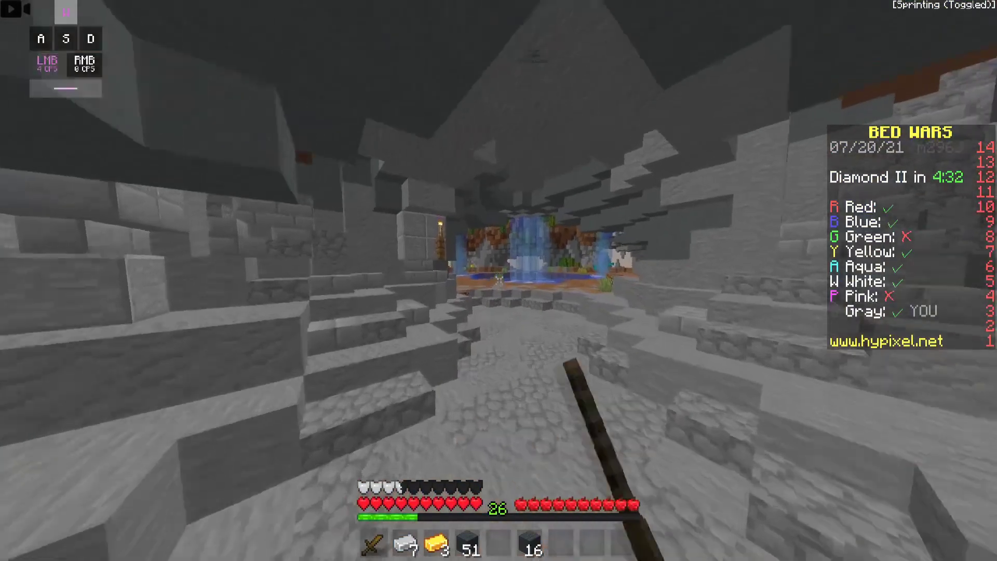
click(499, 281)
click(499, 280)
click(499, 280)
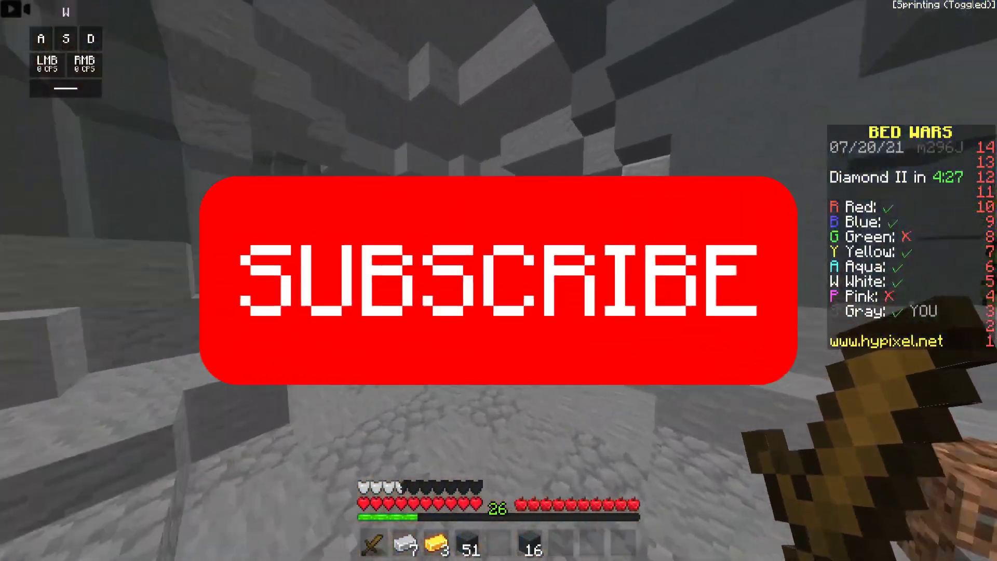
right_click(500, 281)
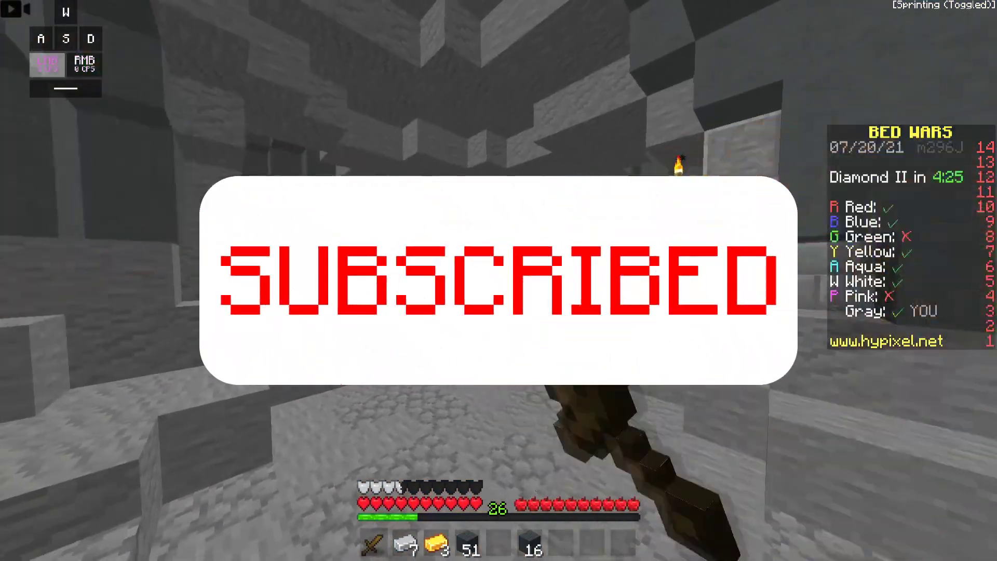
click(499, 281)
key(w)
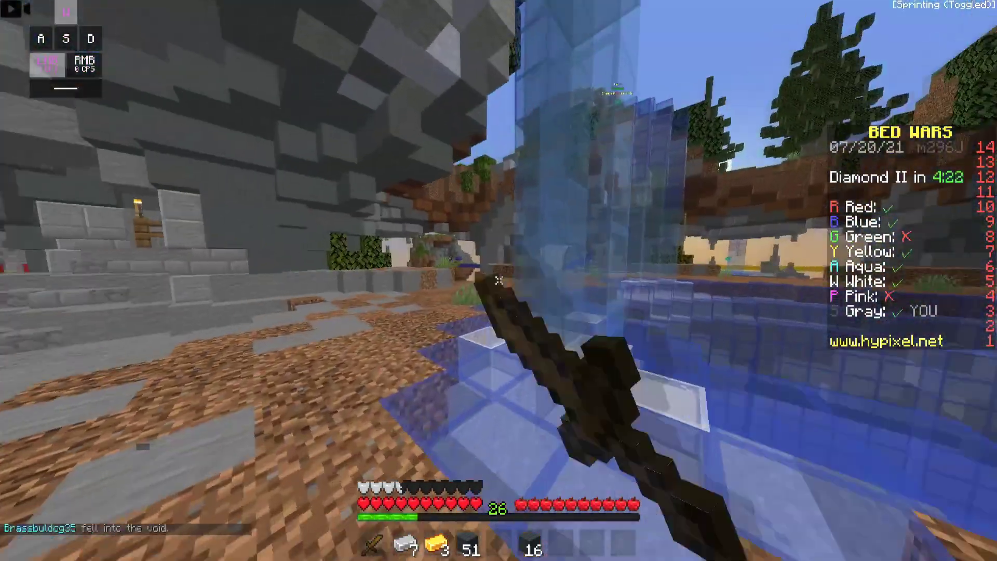
click(500, 280)
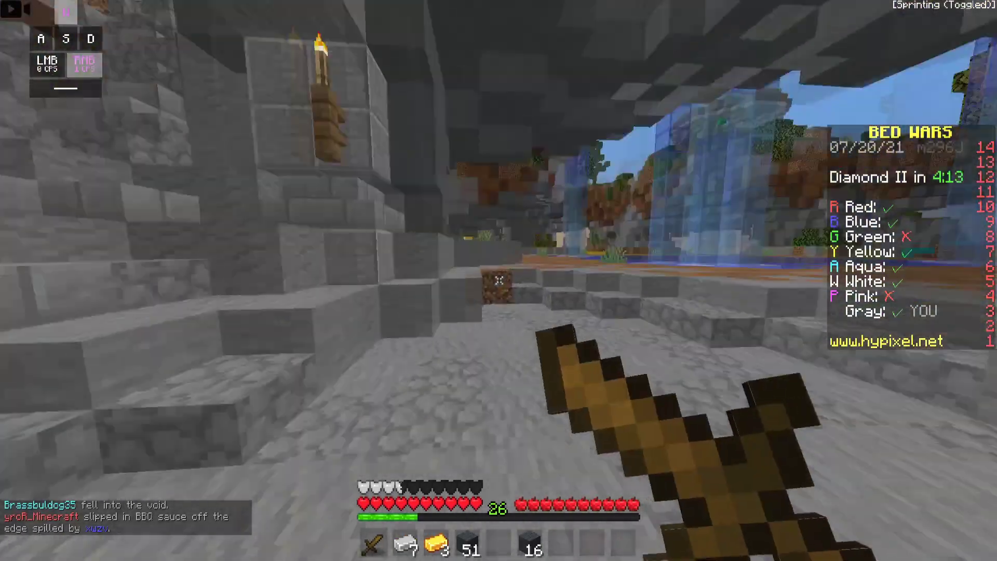
Cycle hotbar items back to the sword and run through the stone arch.
key(3)
key(4)
key(1)
key(4)
key(1)
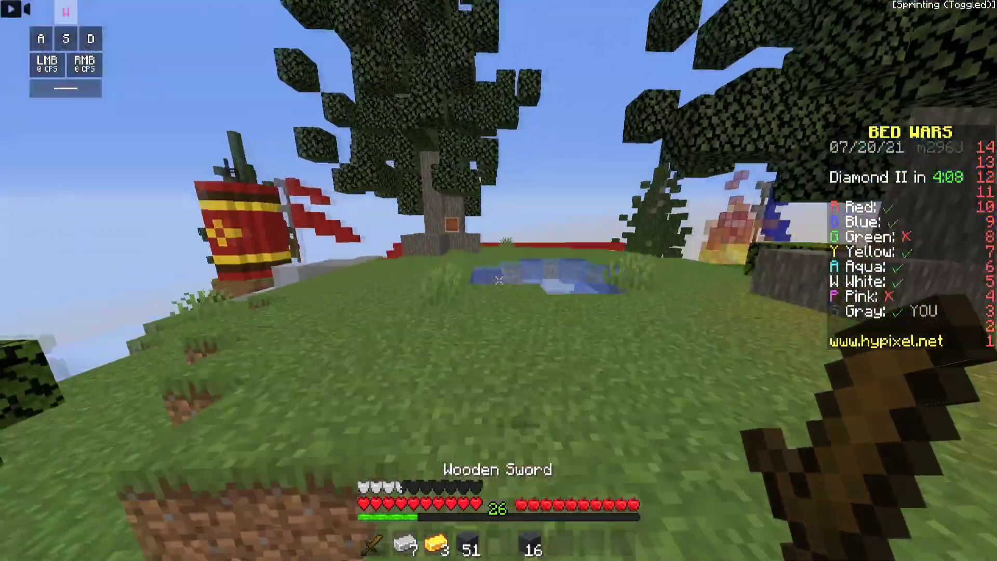
right_click(498, 281)
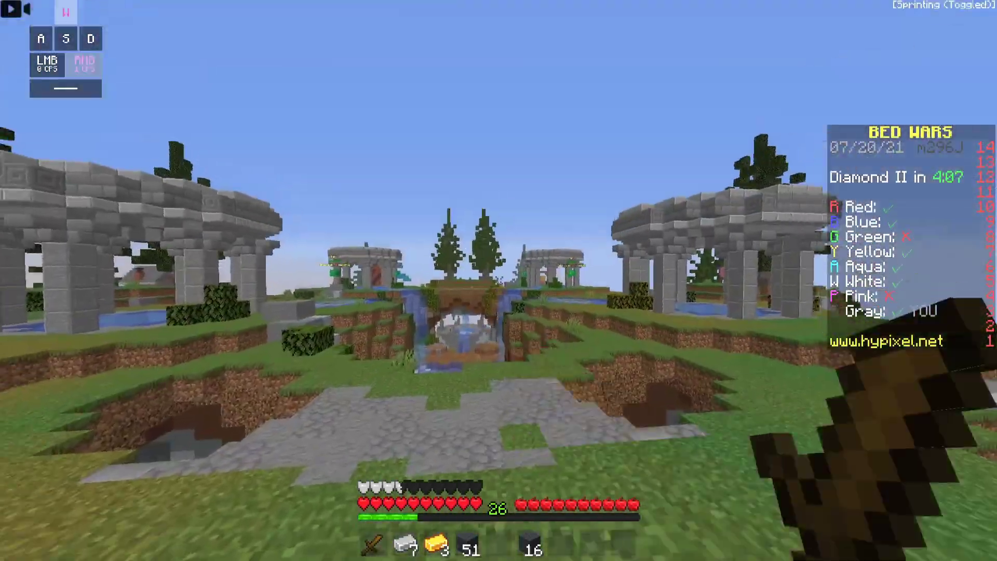
click(499, 280)
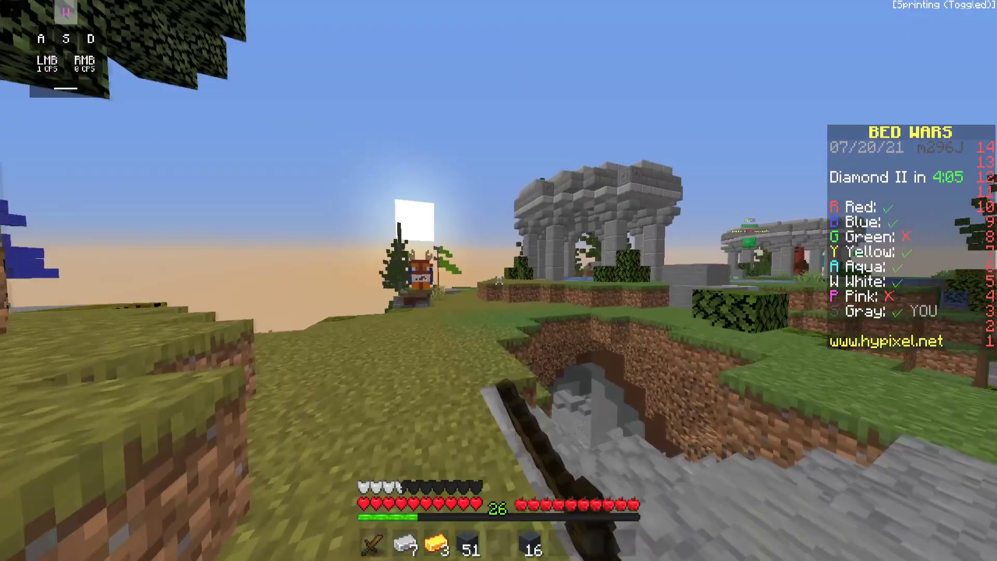
click(499, 281)
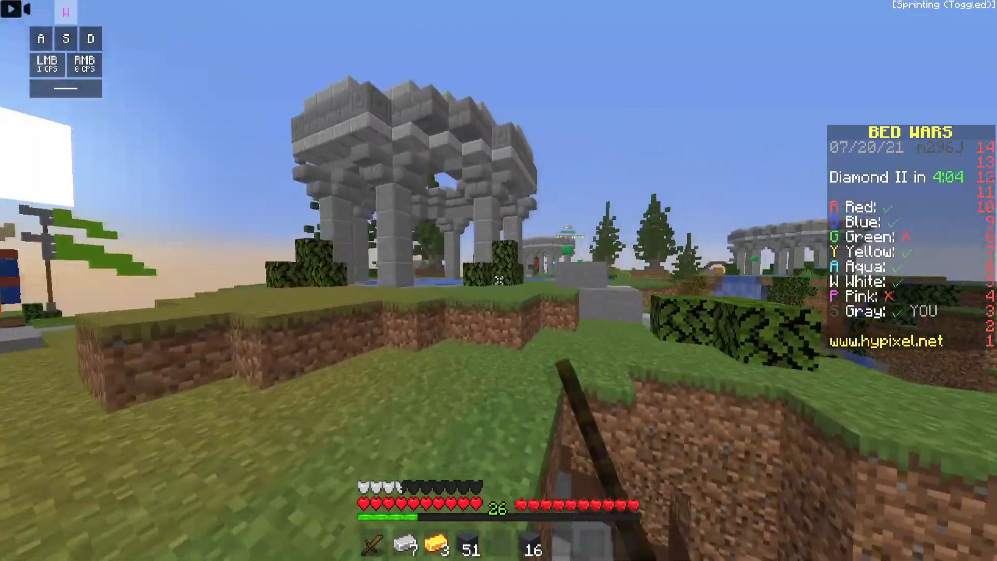
click(500, 280)
key(space)
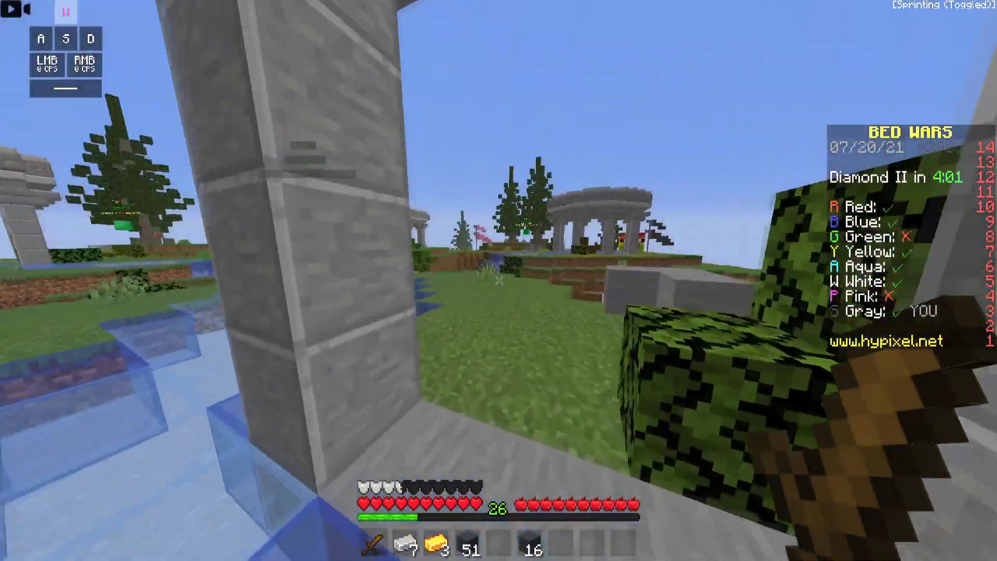
click(499, 281)
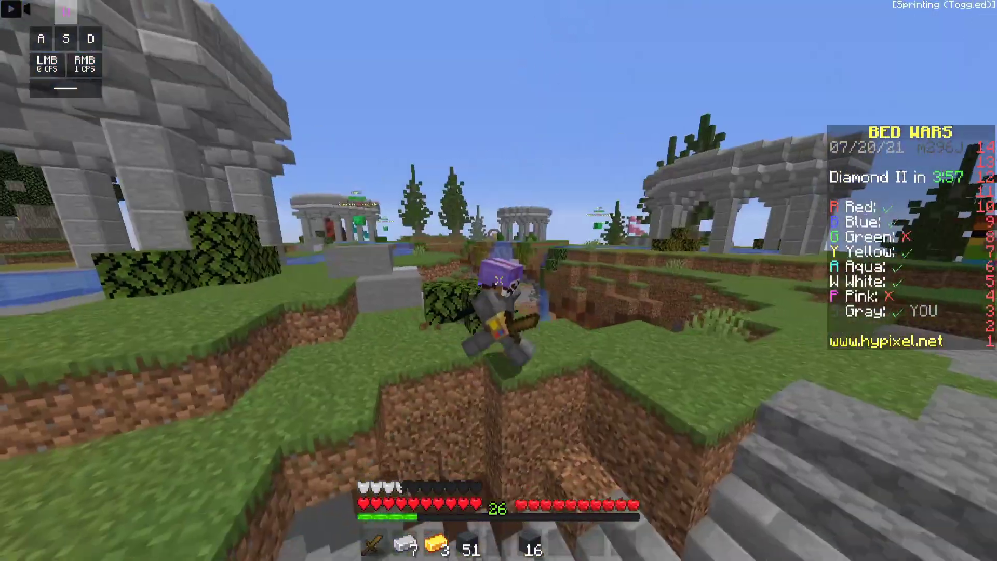
Hit the purple-helmeted enemy, disconnect, and load the newest replay in Replay Viewer.
click(498, 281)
key(Escape)
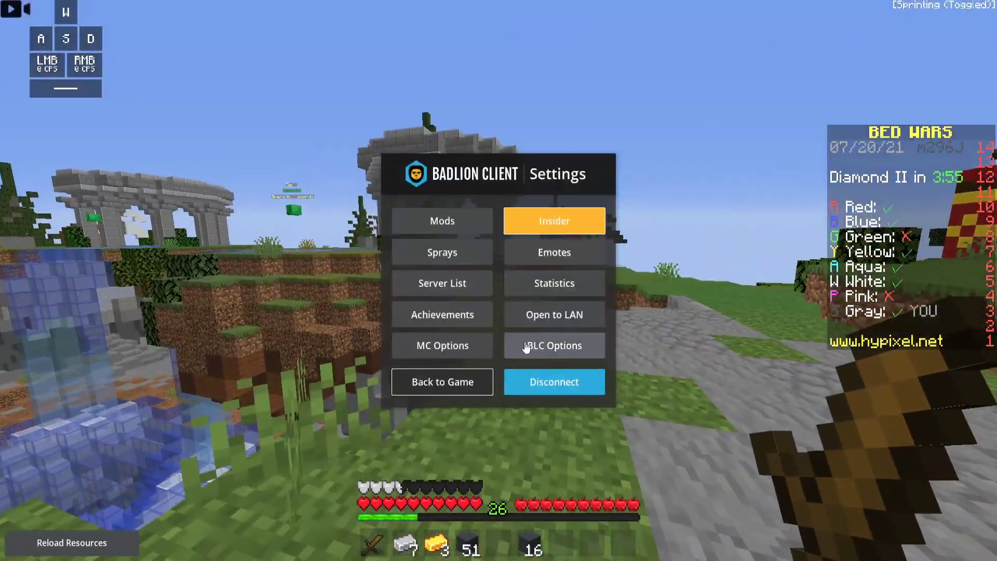
key(Escape)
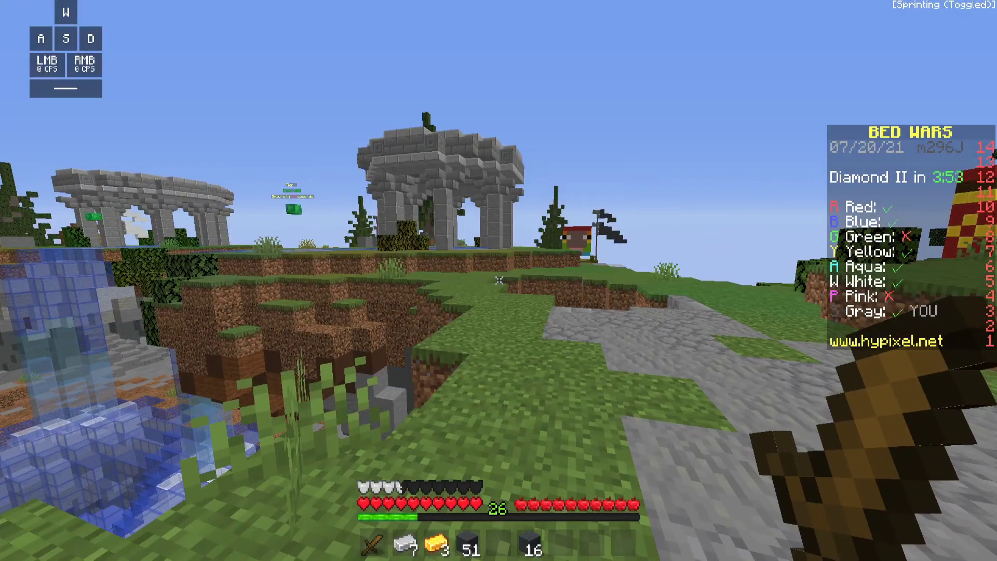
key(Escape)
click(536, 382)
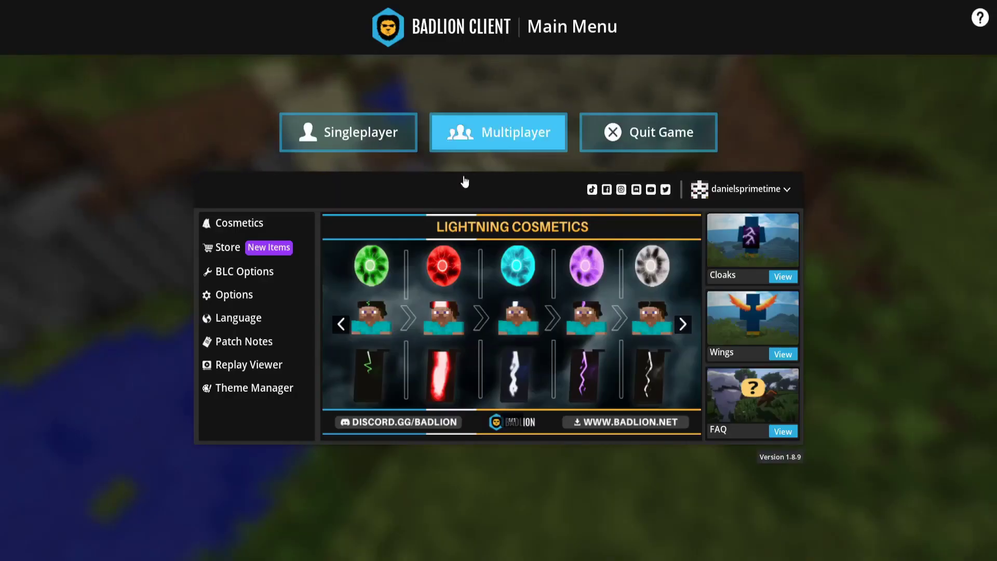
click(266, 366)
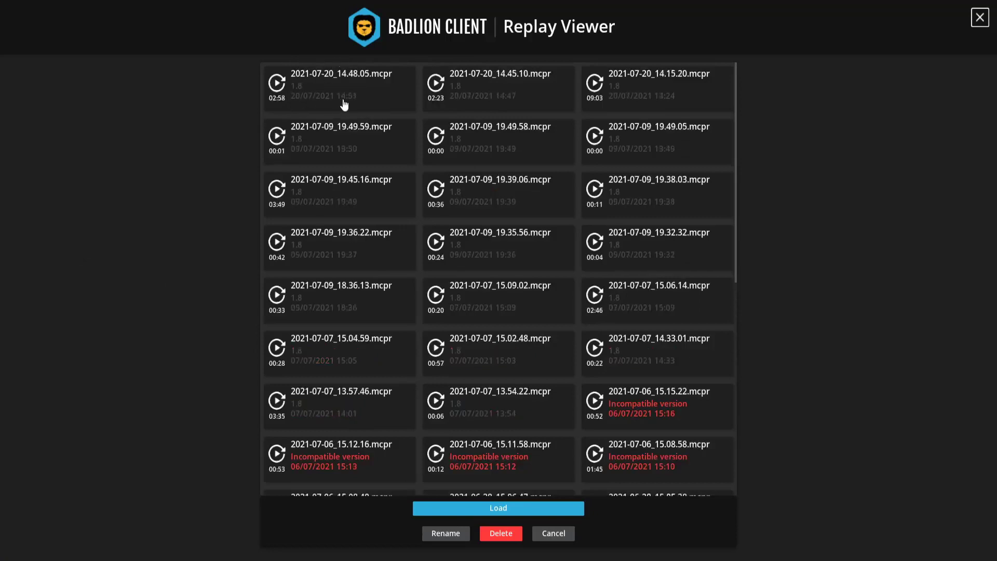
double_click(326, 106)
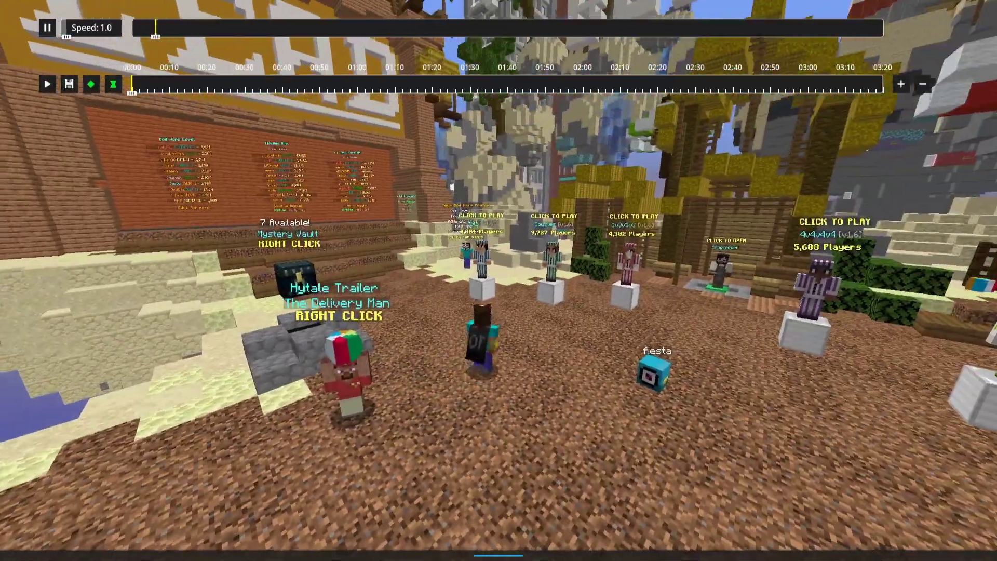
In Video Settings, set Graphics to Fancy and Smooth Lighting on at 100%.
key(Escape)
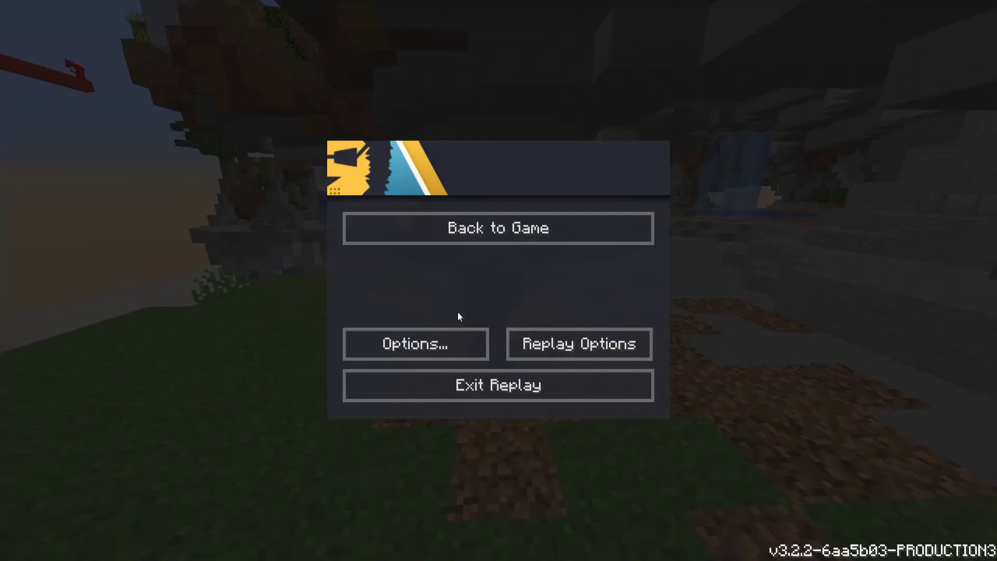
click(437, 347)
click(433, 261)
click(421, 293)
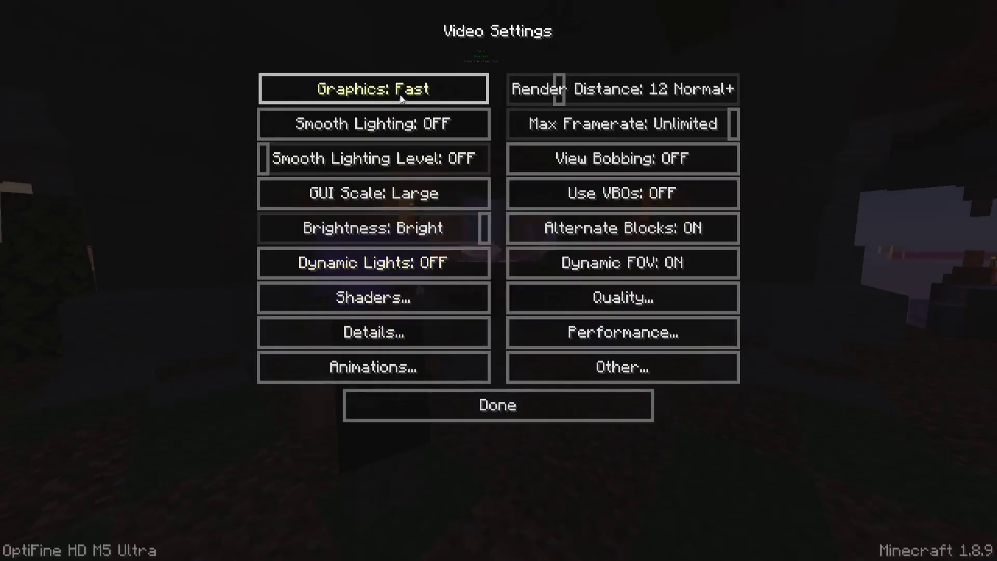
click(413, 96)
click(319, 129)
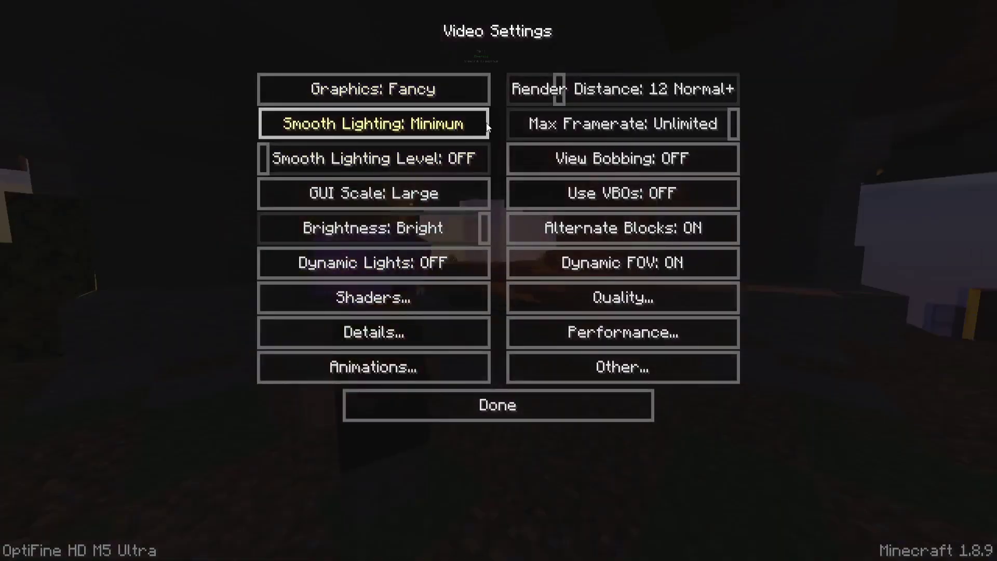
drag(455, 160, 488, 161)
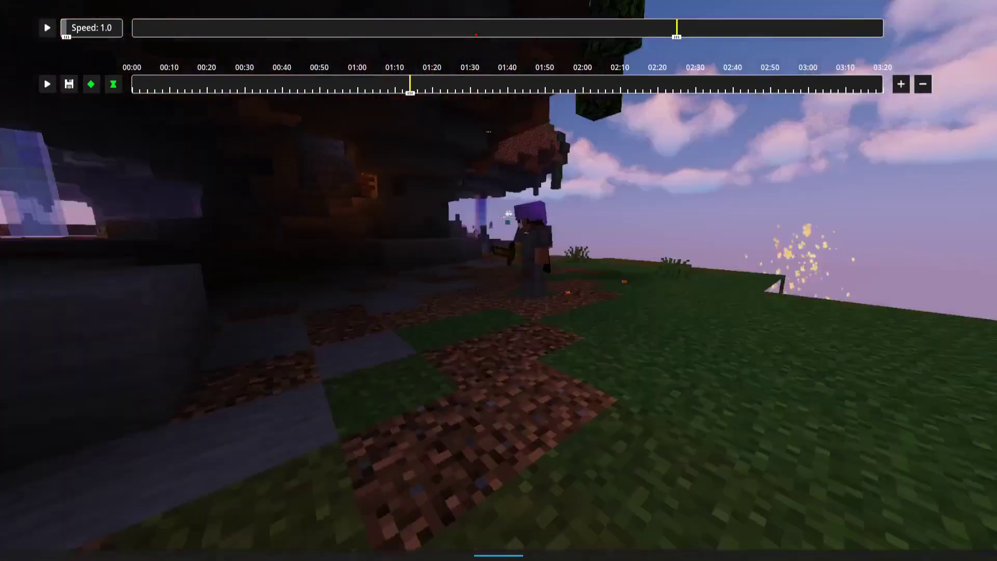
Play and pause the replay, fly close to the player, and hide the timeline.
key(p)
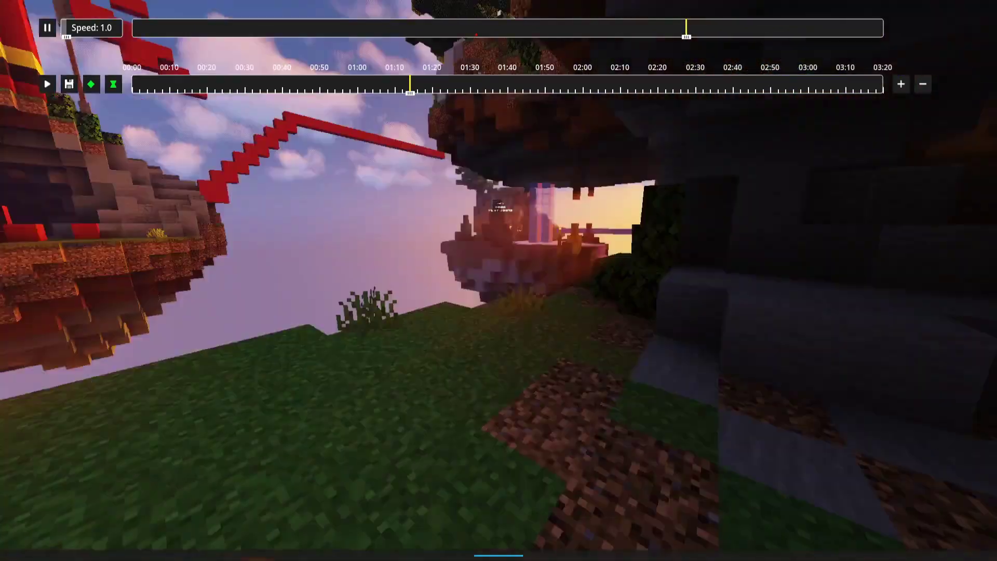
key(p)
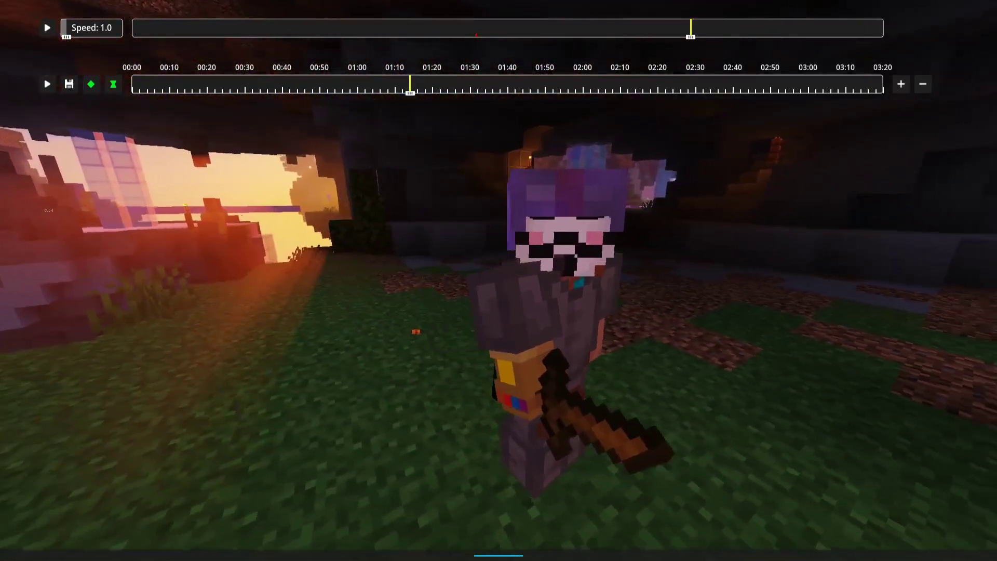
key(p)
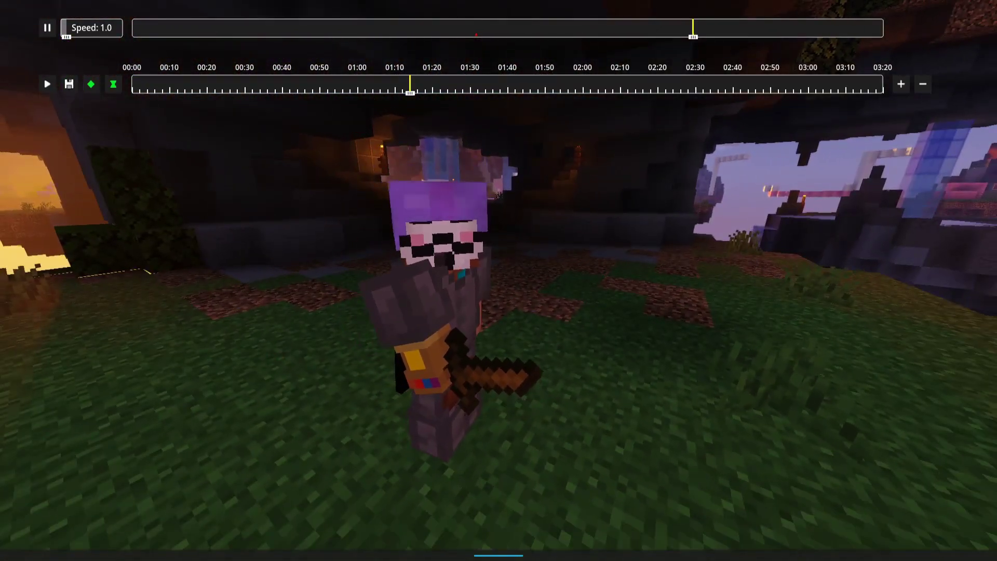
key(p)
key(w)
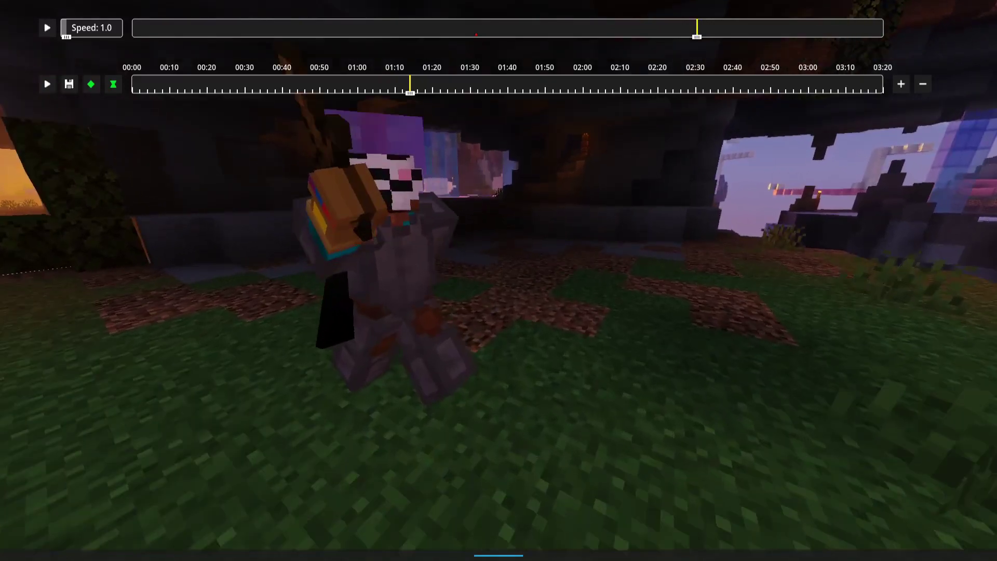
key(w)
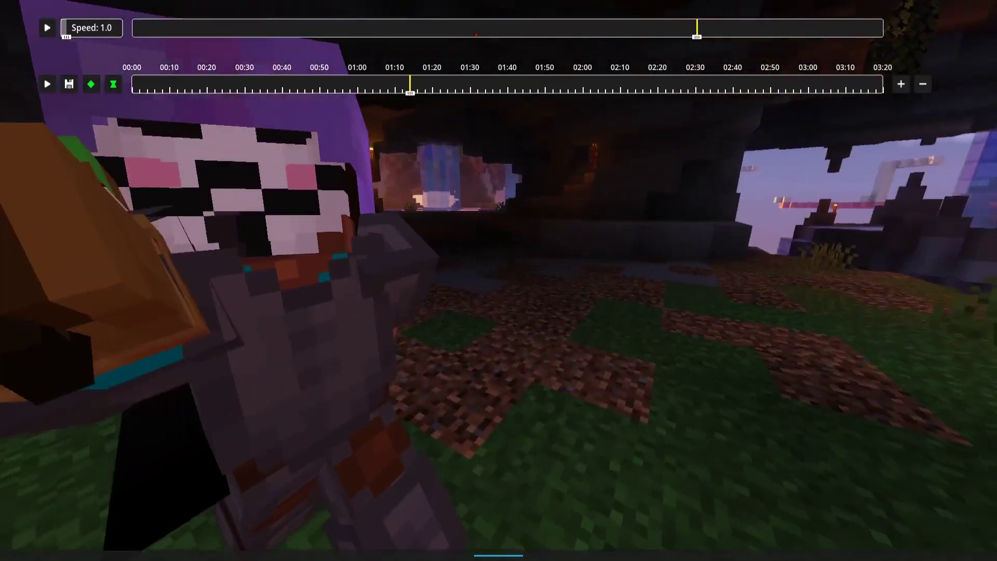
key(p)
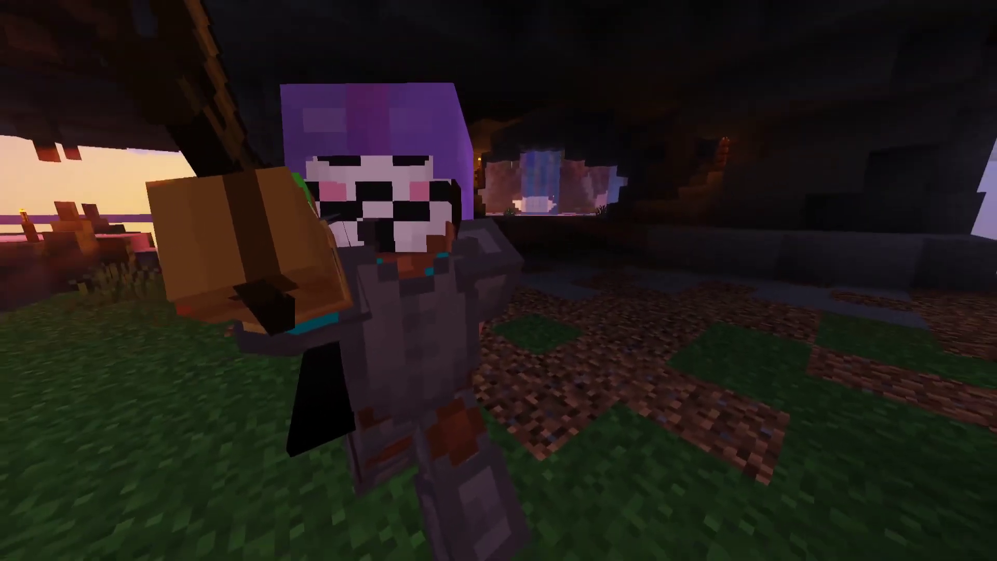
Open the game Options from the replay pause menu.
key(Escape)
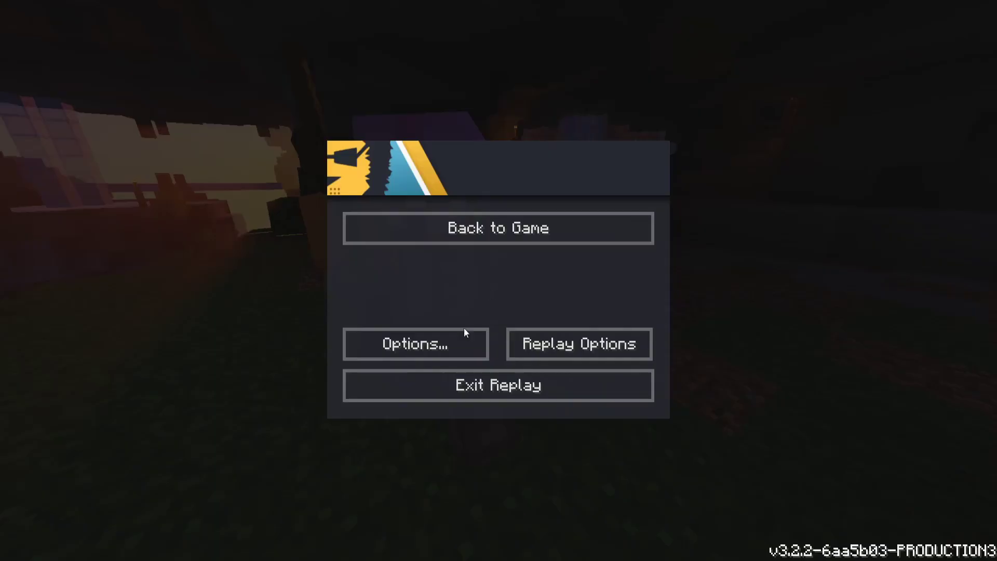
click(462, 335)
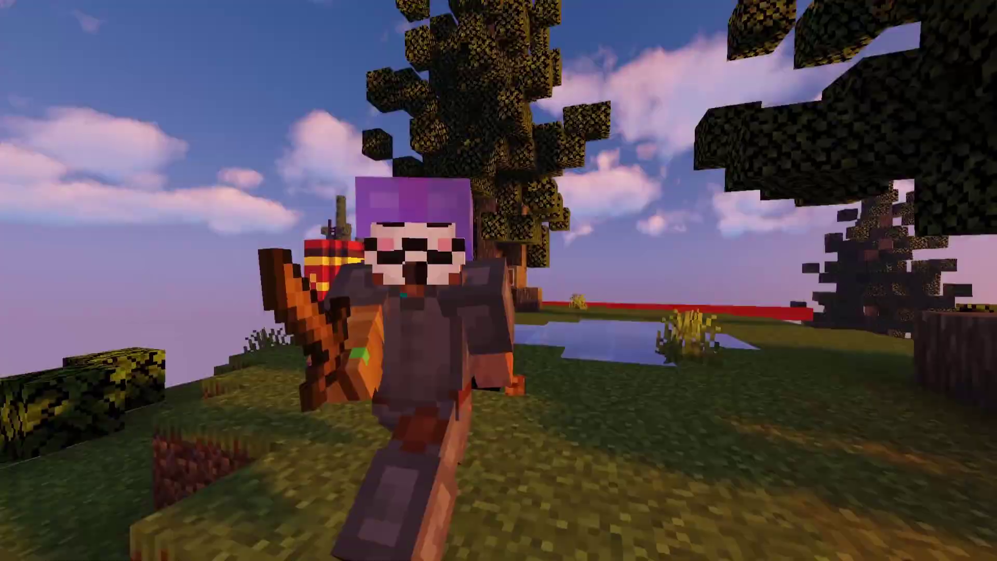
key(Escape)
click(442, 346)
Open Video Settings from the Options screen.
click(433, 257)
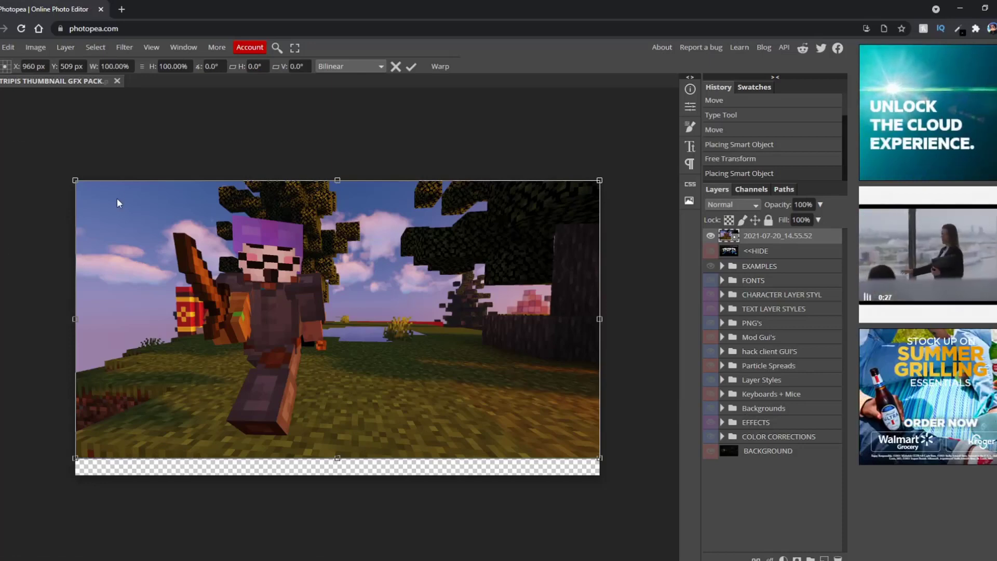
Scale and position the placed screenshot to fill the canvas.
drag(179, 271, 158, 270)
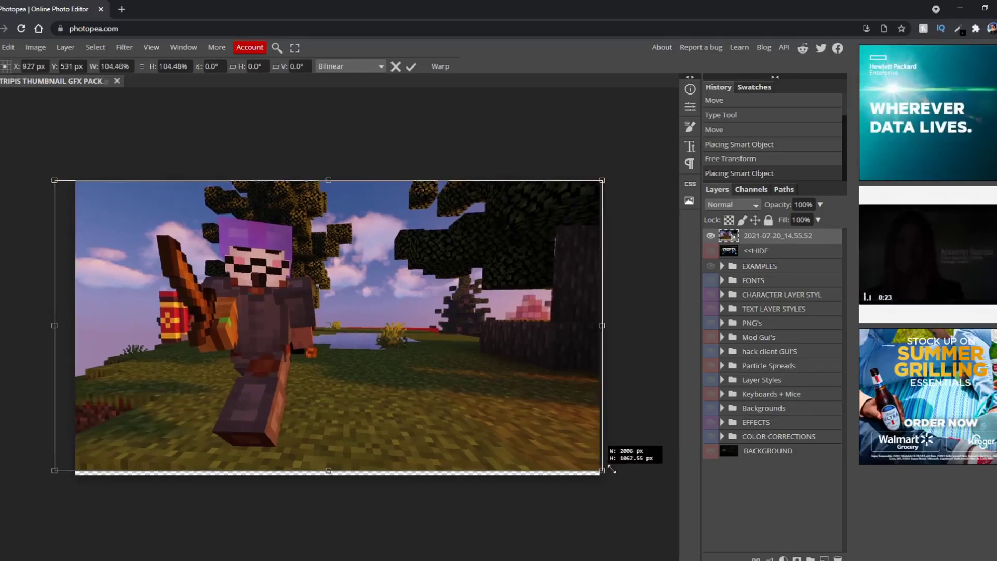
mouse_move(579, 460)
mouse_down()
mouse_move(616, 476)
mouse_move(503, 447)
mouse_move(600, 485)
mouse_up()
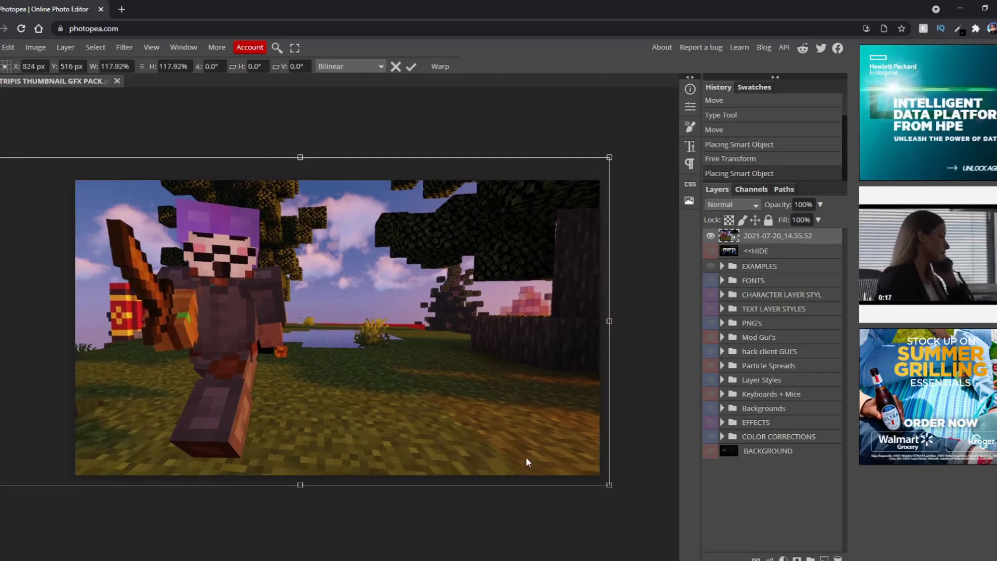
drag(527, 457, 536, 464)
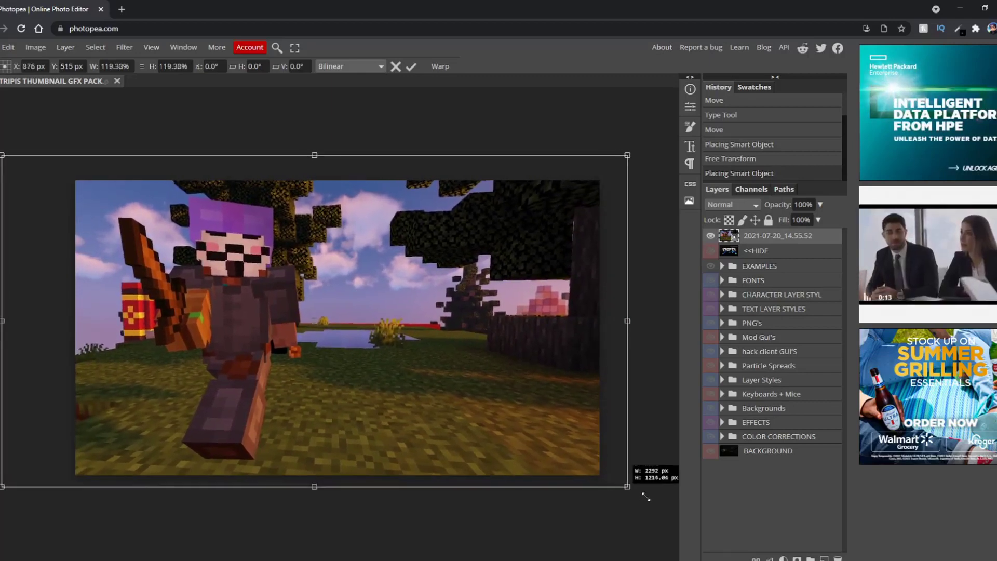
mouse_move(621, 484)
mouse_down()
mouse_move(676, 515)
mouse_move(576, 465)
mouse_move(586, 464)
mouse_up()
key(Return)
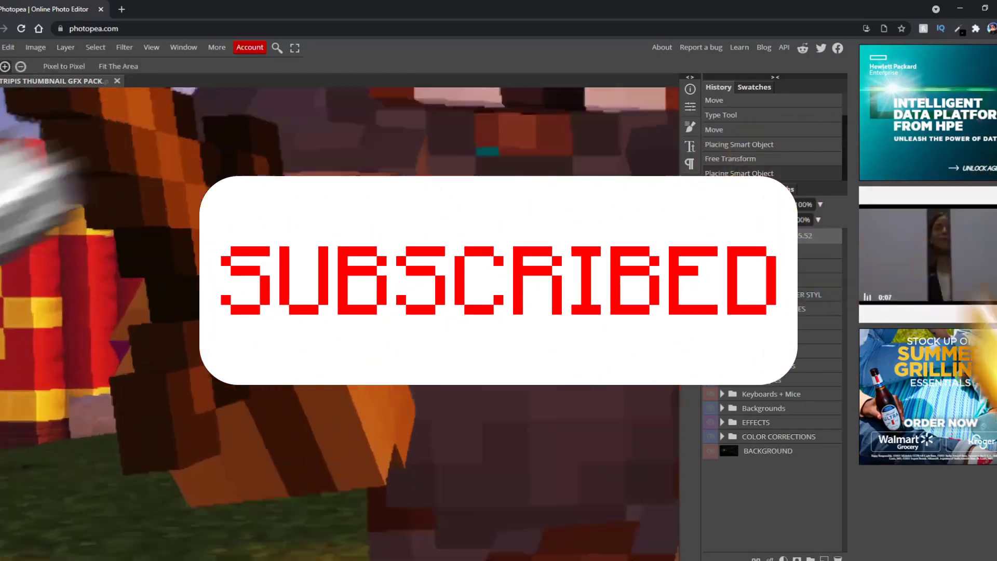
key(z)
click(292, 185)
scroll(292, 185, down, 5)
key(v)
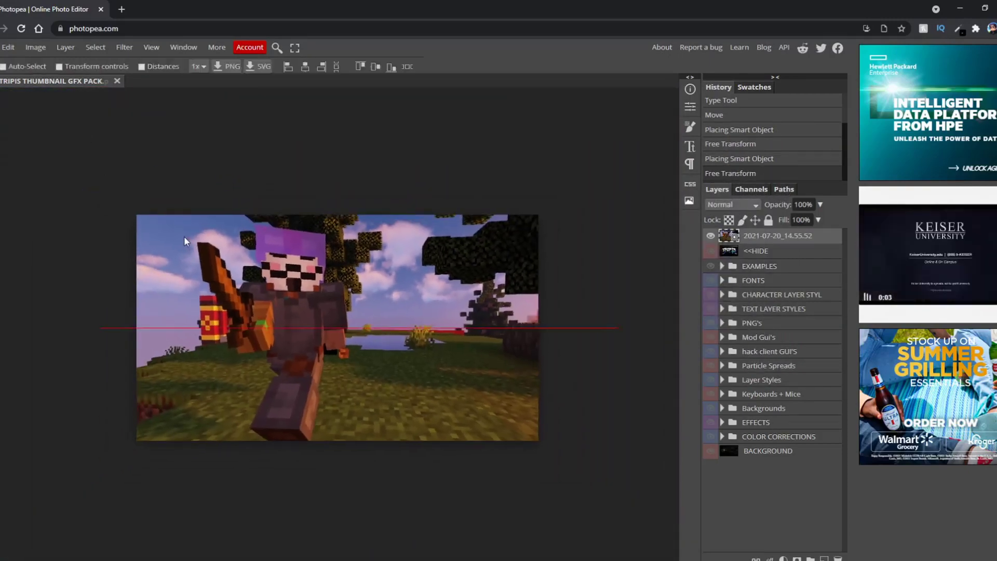
drag(173, 240, 167, 241)
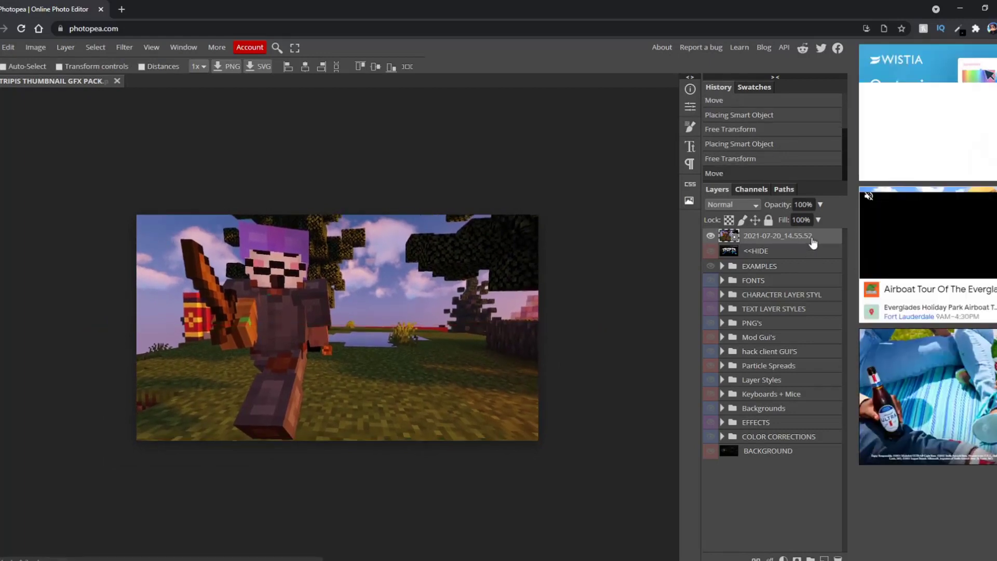
Duplicate the screenshot layer and rasterize the copy.
right_click(811, 236)
click(768, 282)
right_click(785, 238)
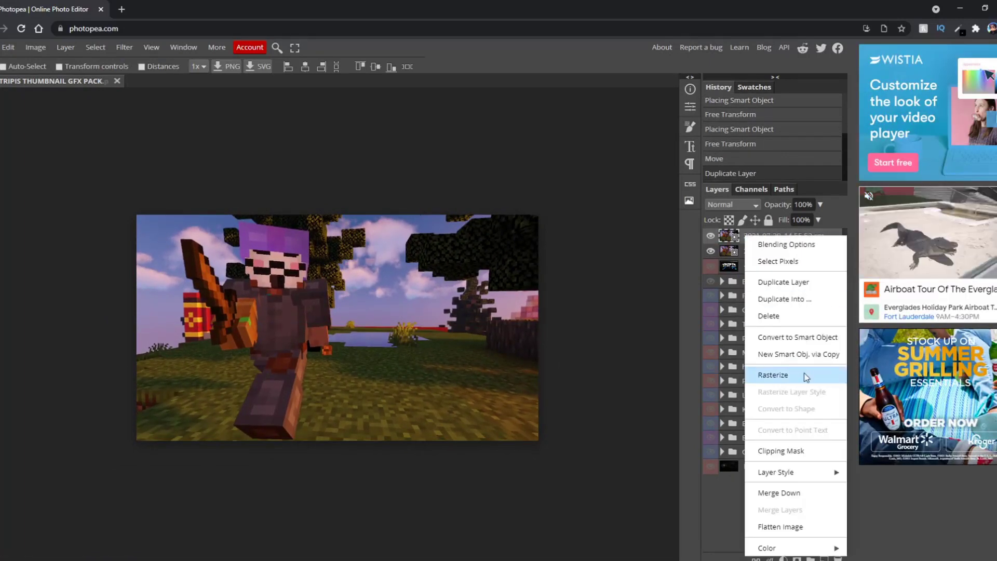
click(768, 375)
Nudge the screenshot layers a few pixels to the right.
key(z)
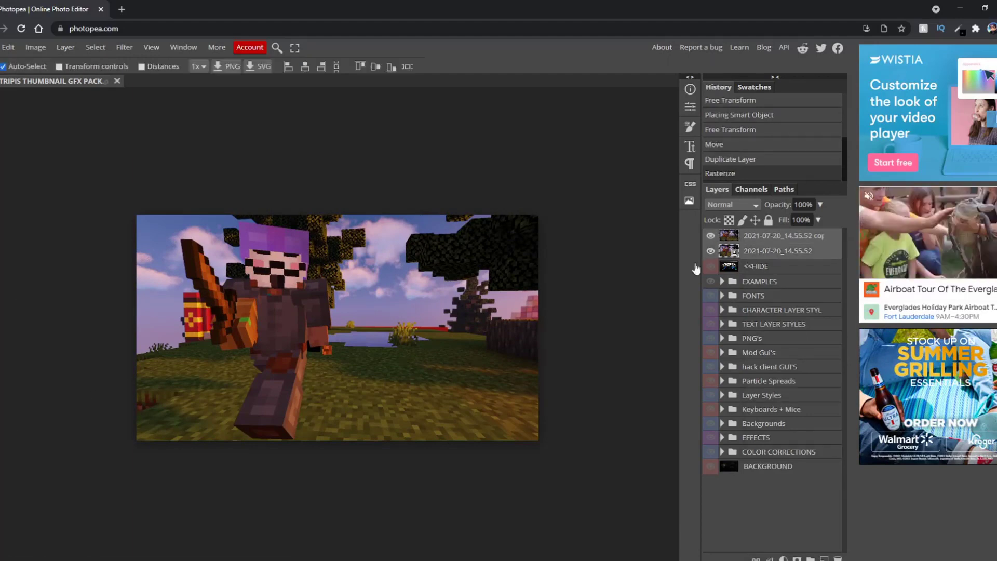
drag(347, 296, 345, 294)
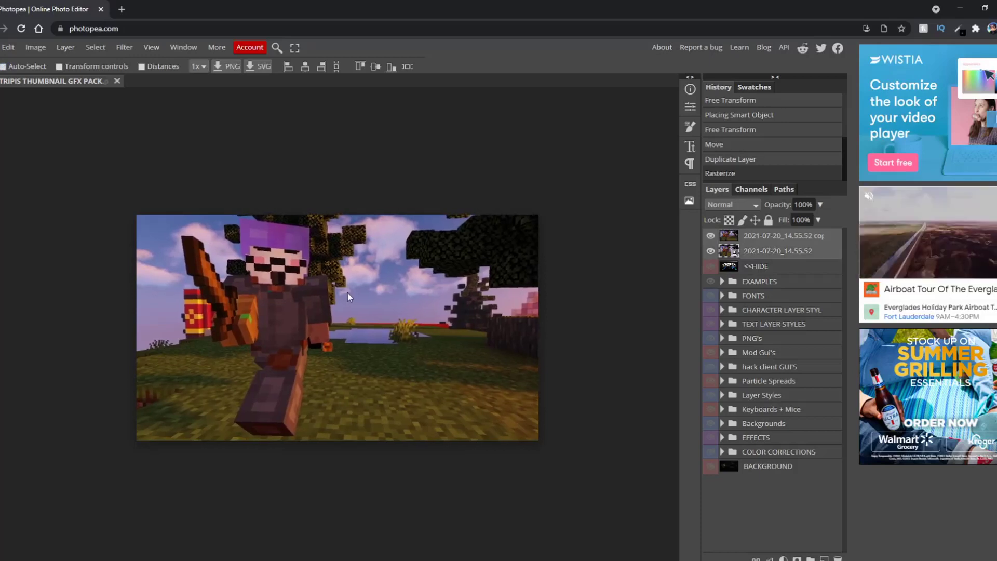
drag(345, 294, 347, 292)
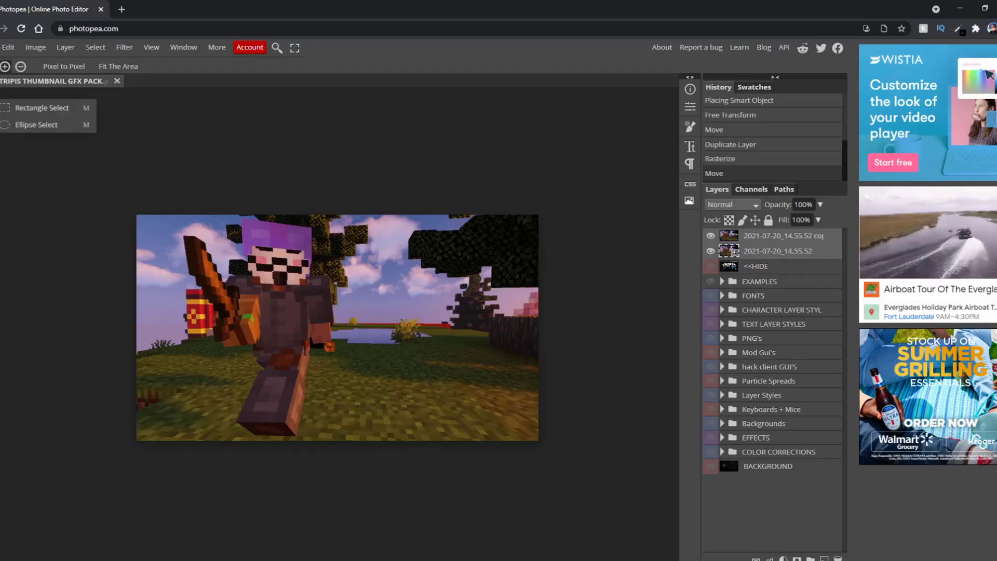
Choose the Polygonal Lasso tool and zoom in on the player.
right_click(0, 124)
click(35, 125)
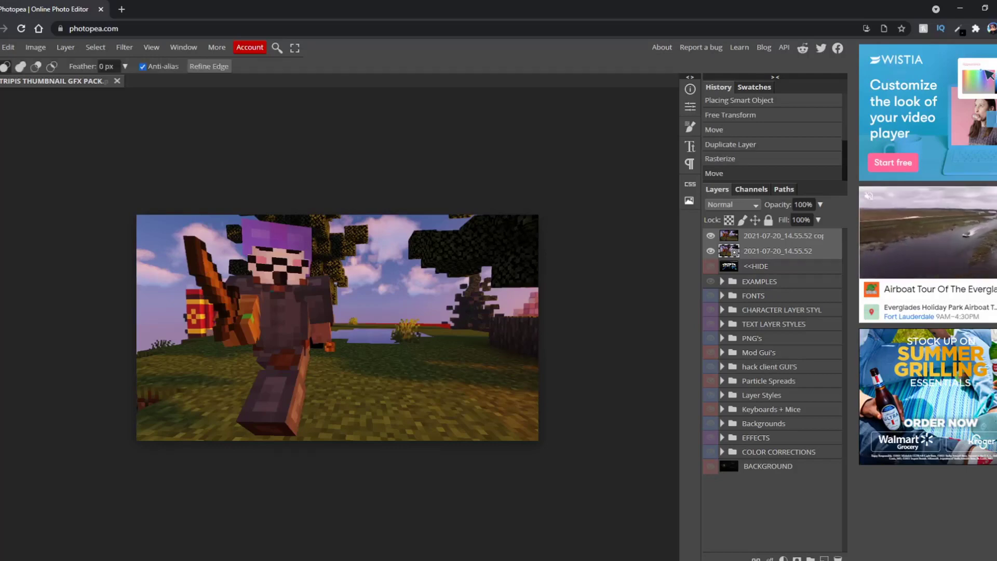
right_click(1, 125)
click(18, 143)
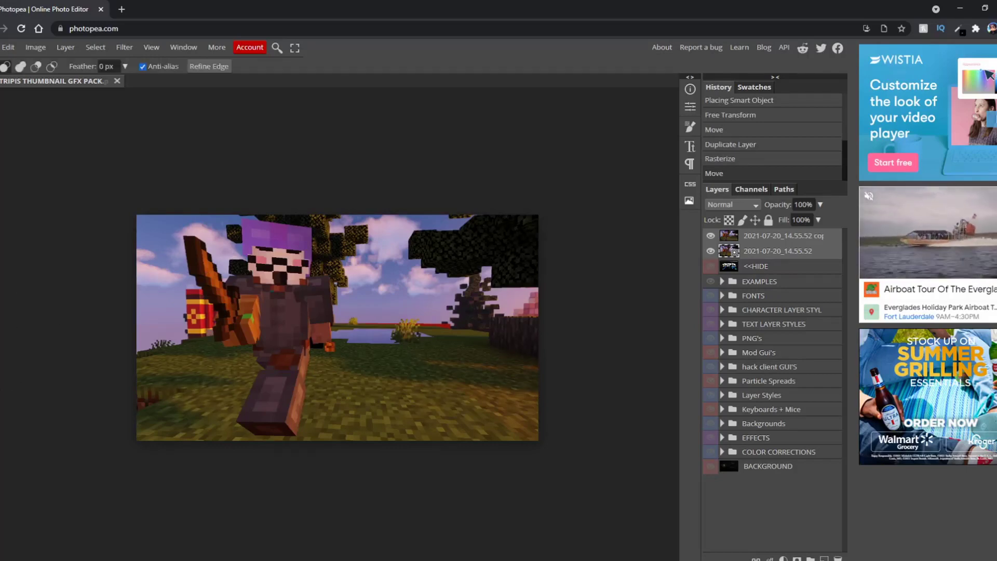
key(z)
scroll(58, 255, up, 5)
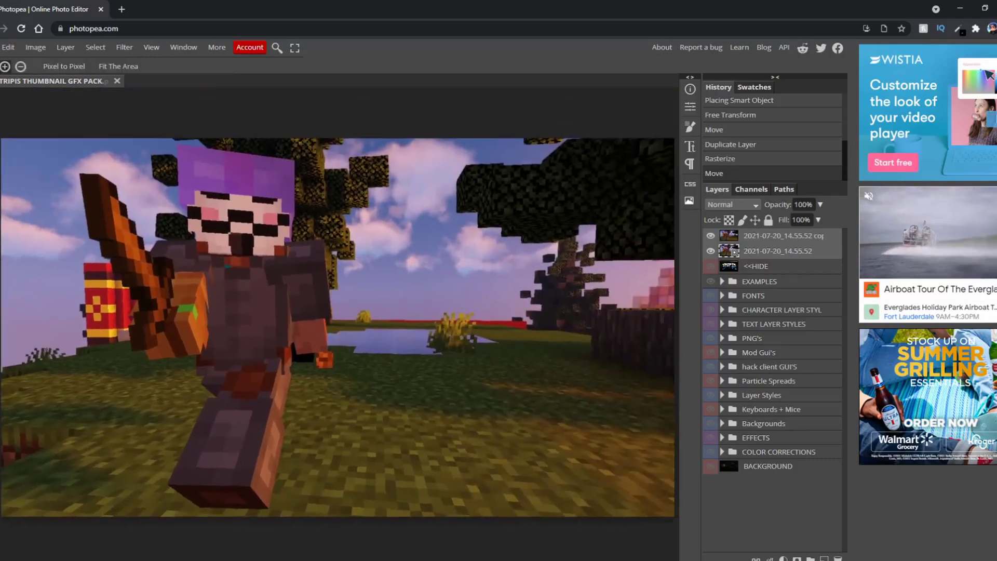
key(z)
scroll(19, 266, up, 2)
scroll(19, 266, up, 2)
scroll(19, 266, up, 2)
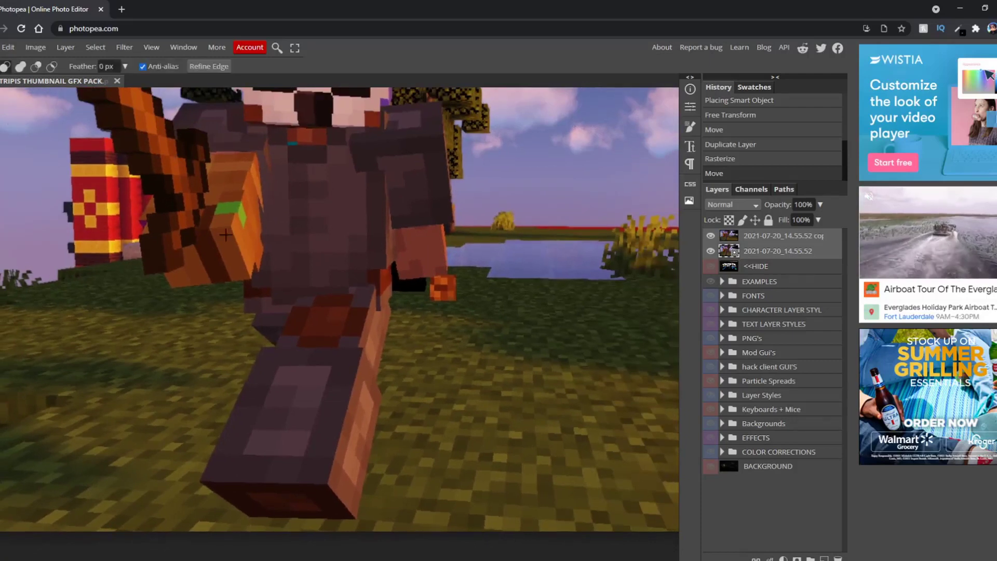
scroll(281, 339, up, 2)
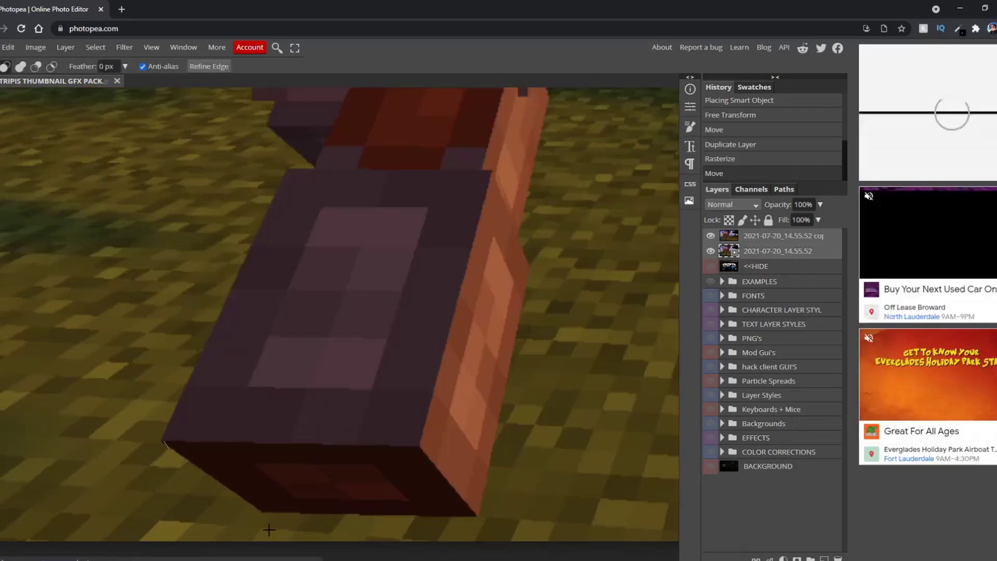
scroll(528, 375, up, 1)
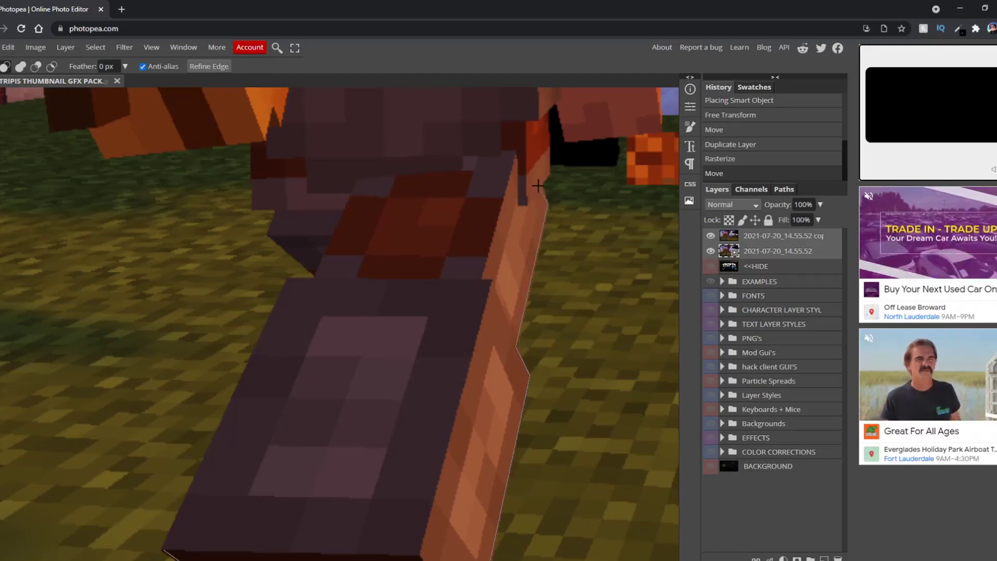
scroll(546, 211, up, 2)
scroll(577, 226, up, 2)
scroll(620, 246, right, 1)
scroll(619, 246, up, 2)
scroll(390, 194, up, 2)
scroll(144, 141, up, 2)
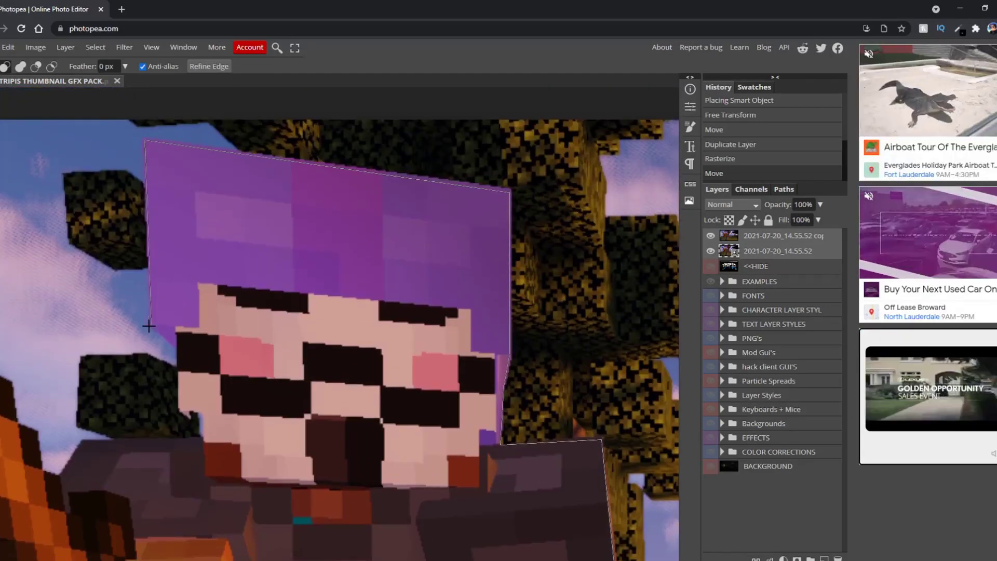
scroll(233, 251, down, 2)
scroll(233, 251, left, 1)
scroll(232, 251, left, 2)
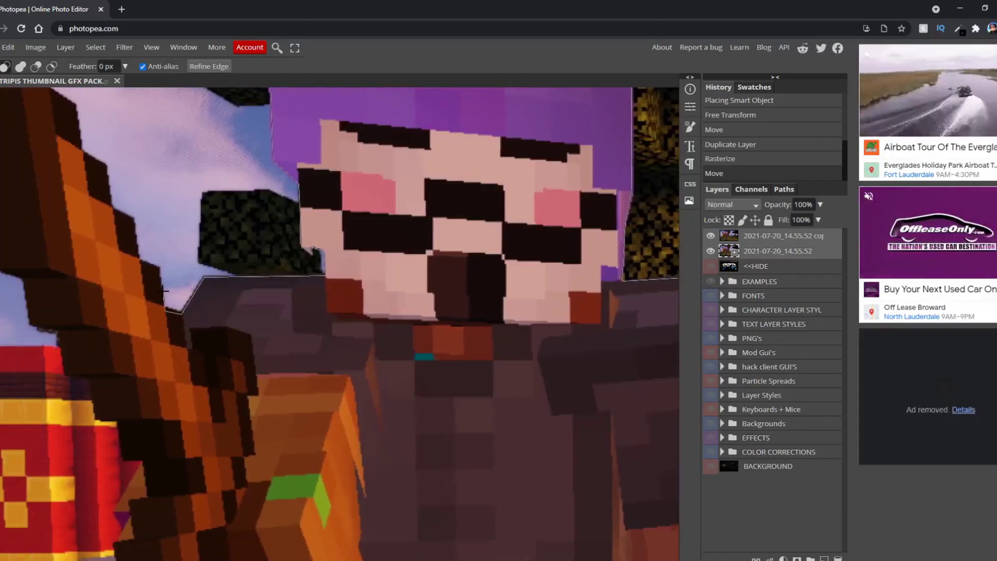
scroll(82, 123, up, 1)
scroll(82, 123, up, 1)
Trace a closed polygonal selection around the player's arm and body.
click(39, 206)
click(93, 374)
click(125, 429)
click(156, 472)
scroll(183, 476, down, 2)
click(187, 404)
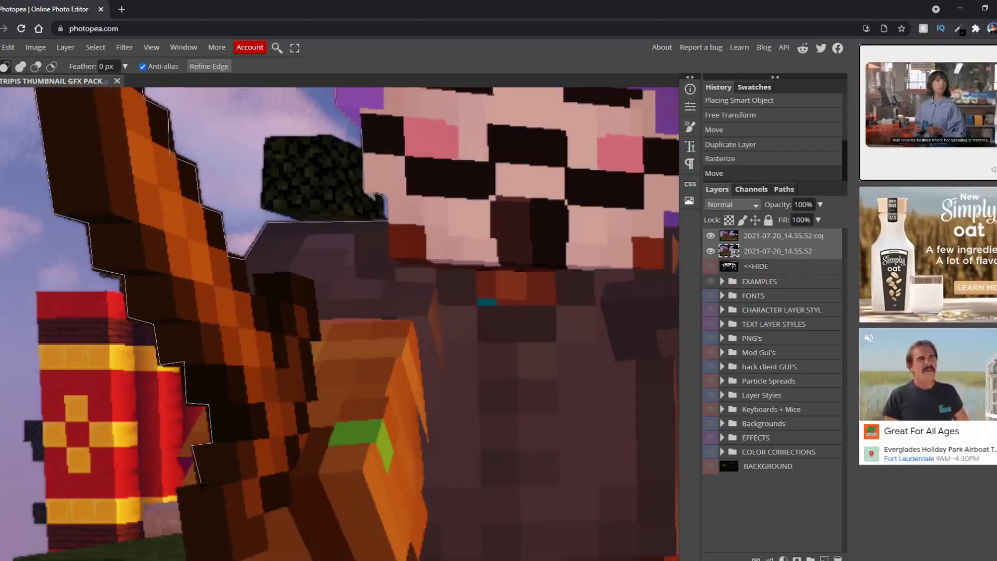
scroll(195, 452, down, 2)
click(187, 455)
click(242, 486)
scroll(242, 487, down, 1)
click(387, 420)
scroll(390, 468, down, 2)
scroll(459, 439, down, 2)
double_click(345, 345)
scroll(368, 285, up, 3)
scroll(306, 275, up, 2)
scroll(305, 274, down, 5)
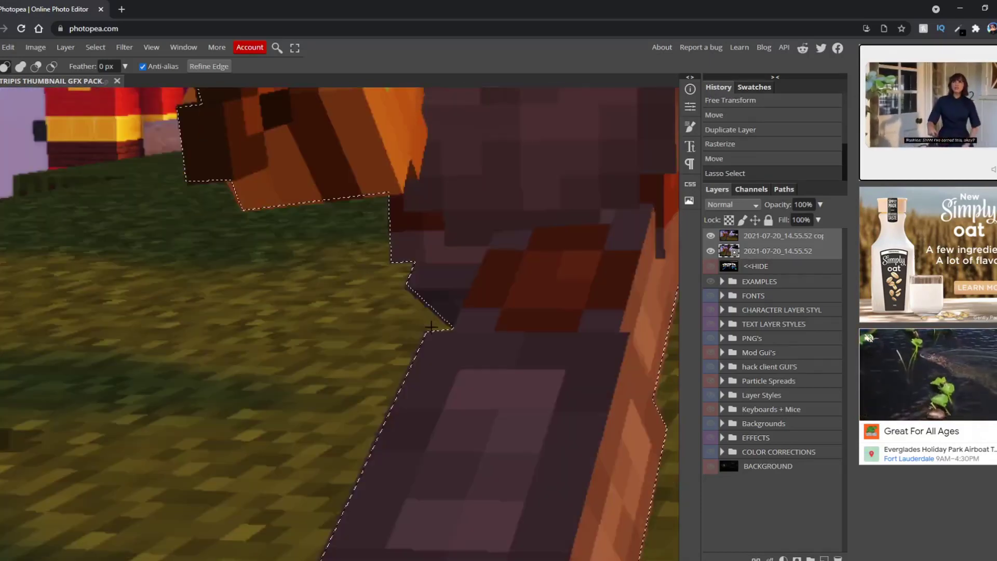
Invert the selection, delete the background from the copy, deselect, and hide the original.
right_click(427, 323)
click(462, 367)
key(Delete)
click(784, 237)
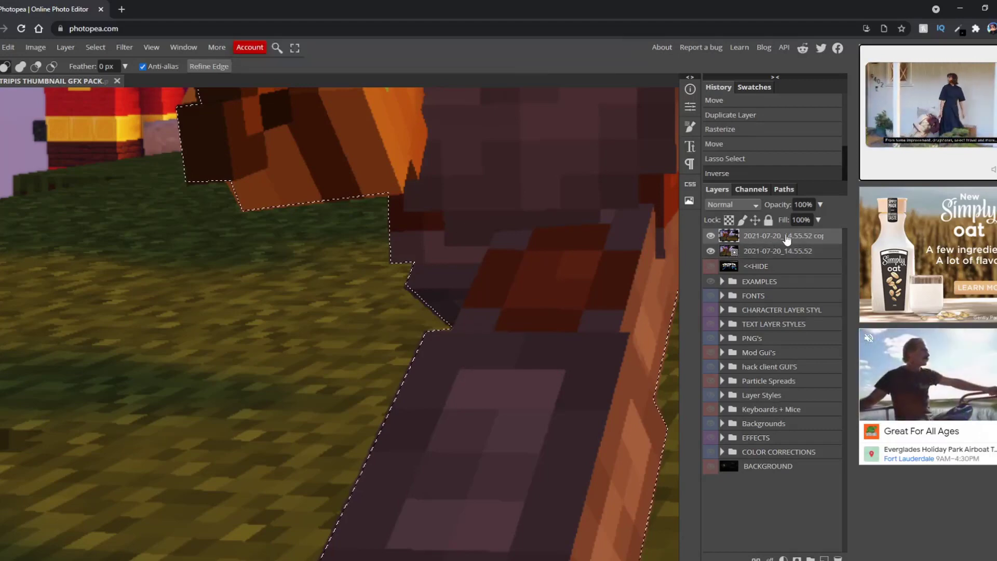
right_click(506, 195)
click(546, 217)
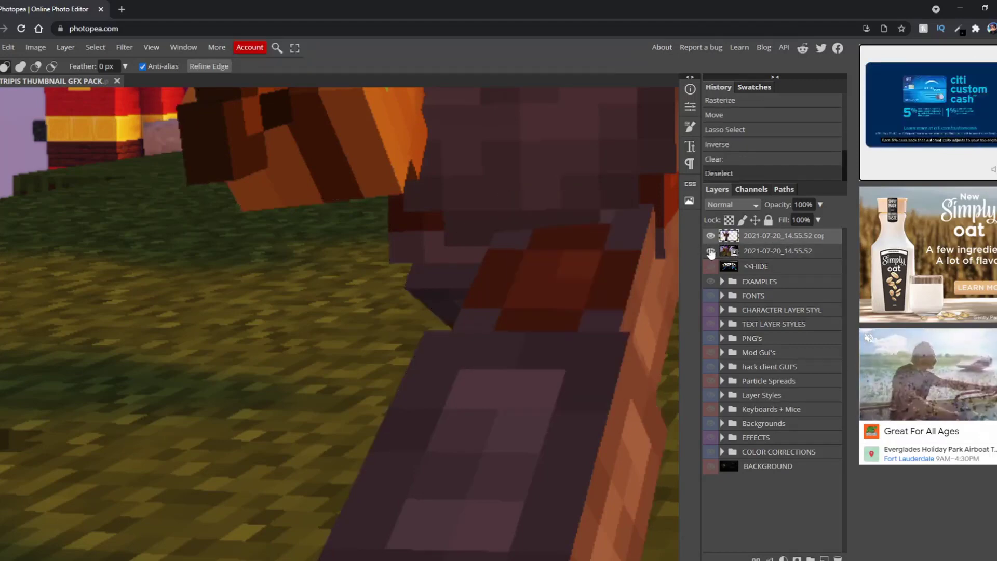
click(710, 251)
Unhide the original screenshot, fit the view, and expand the CHARACTER LAYER STYL folder.
key(z)
key(ctrl+0)
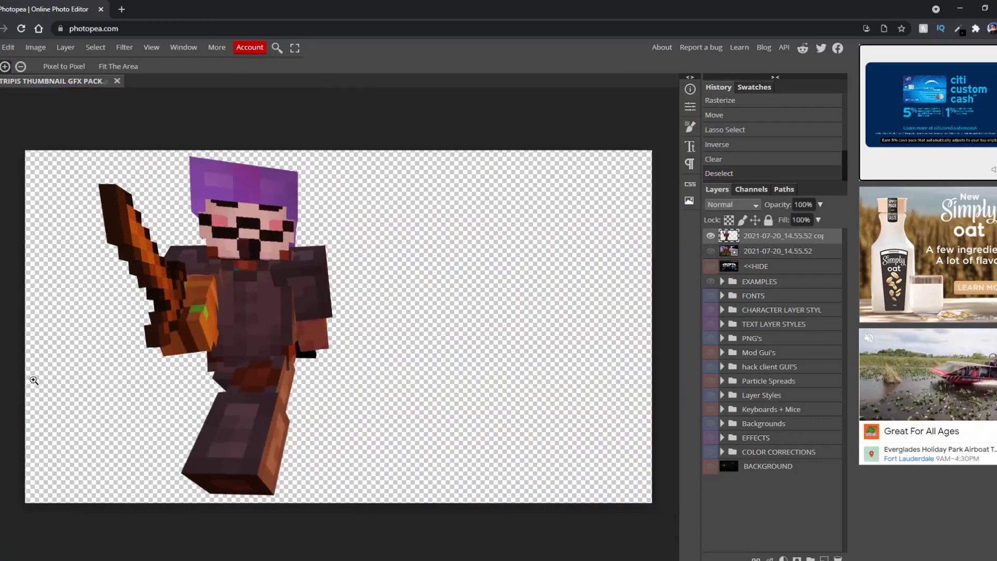
key(ctrl+minus)
key(ctrl+minus)
key(ctrl+plus)
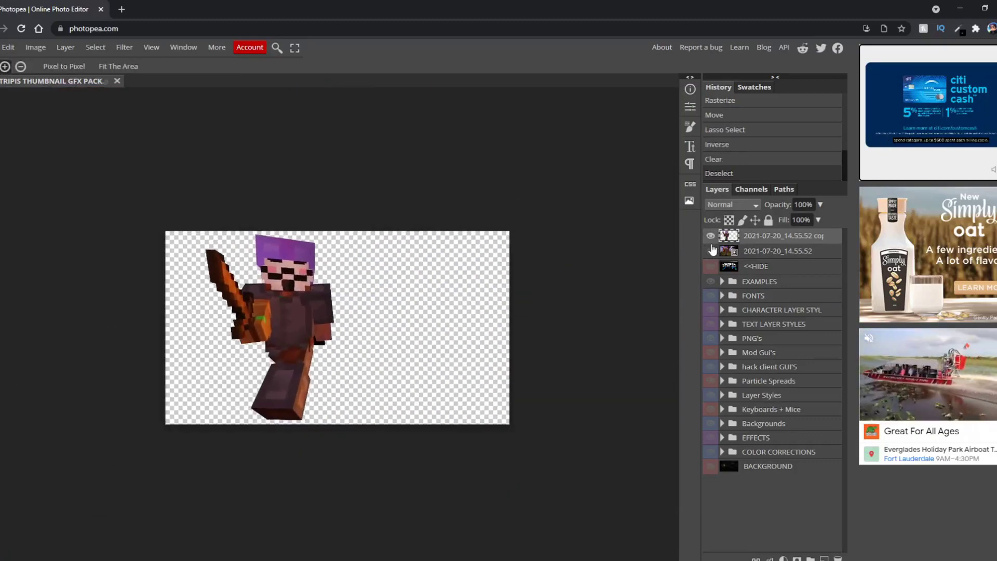
click(710, 251)
scroll(446, 241, up, 5)
key(ctrl+0)
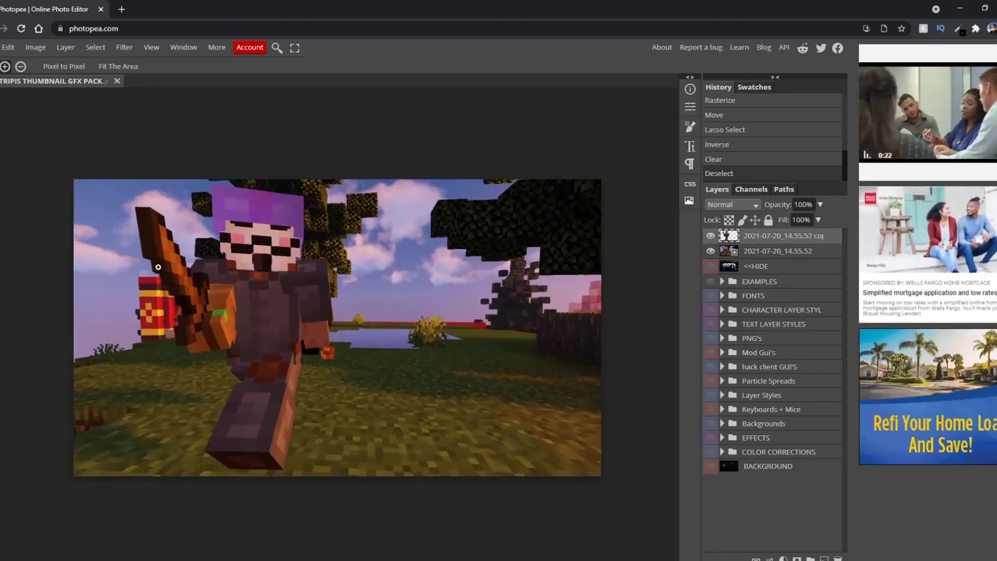
scroll(155, 274, up, 3)
scroll(155, 273, down, 1)
scroll(140, 279, down, 1)
scroll(125, 287, down, 1)
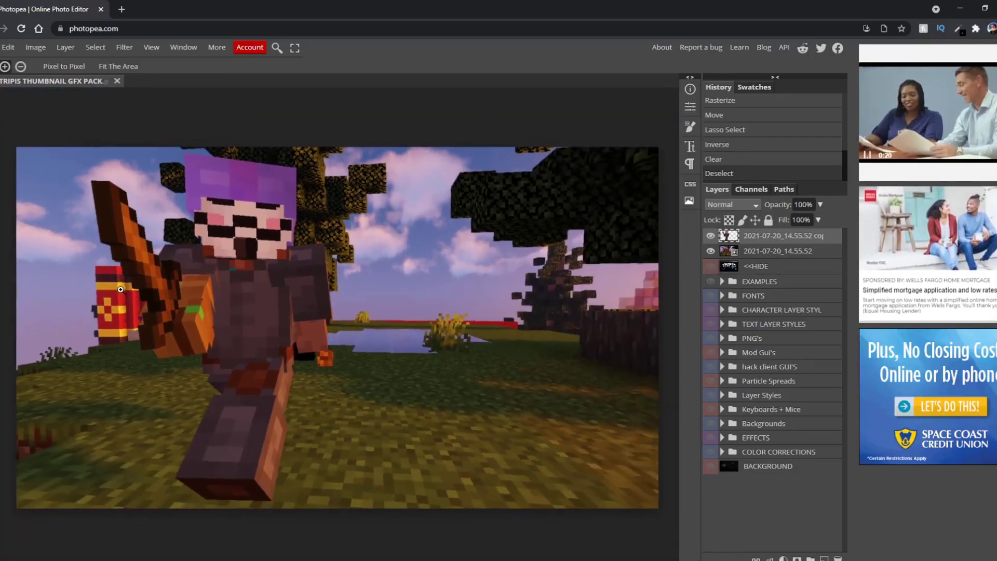
scroll(102, 297, down, 1)
scroll(55, 299, down, 5)
scroll(117, 289, up, 8)
scroll(195, 284, down, 3)
scroll(225, 282, down, 2)
scroll(295, 308, up, 2)
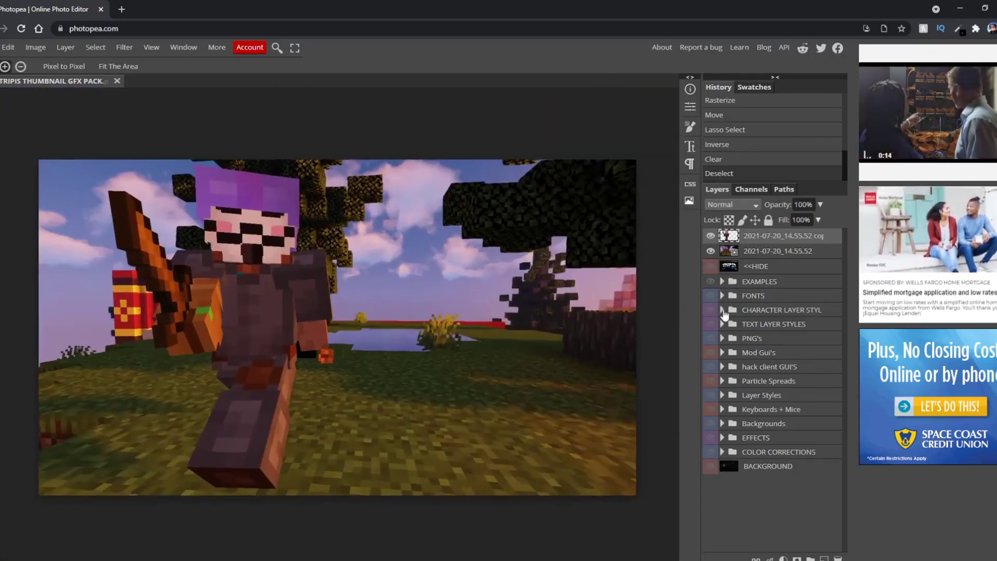
click(722, 310)
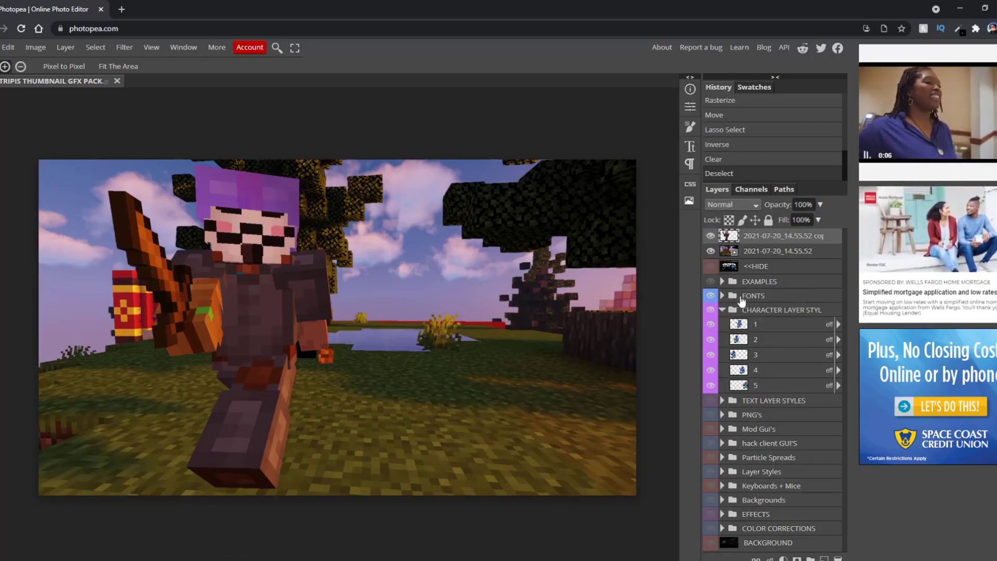
Move the CHARACTER LAYER STYL folder to the top and drag the five skeletons to the canvas bottom.
click(744, 310)
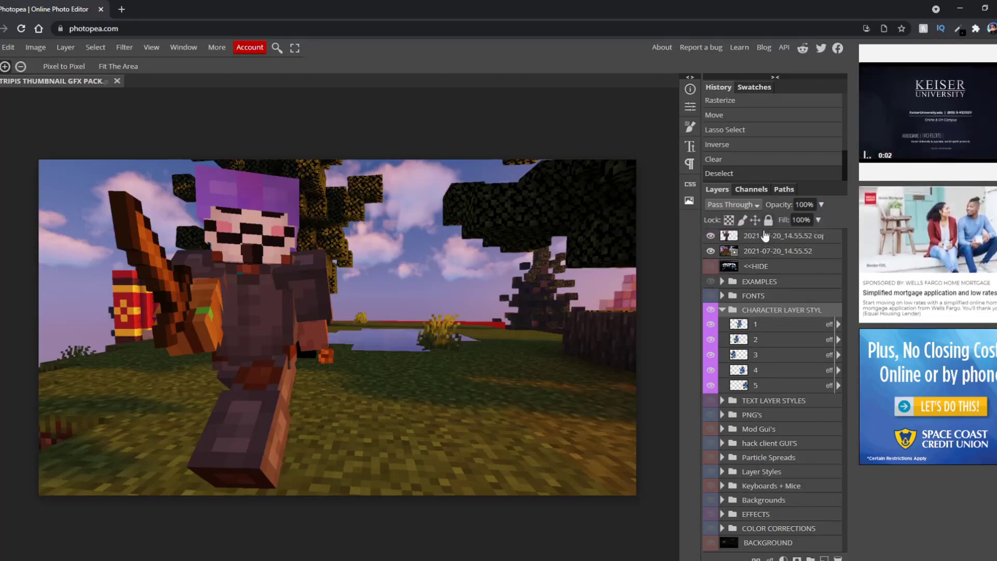
drag(755, 235, 755, 233)
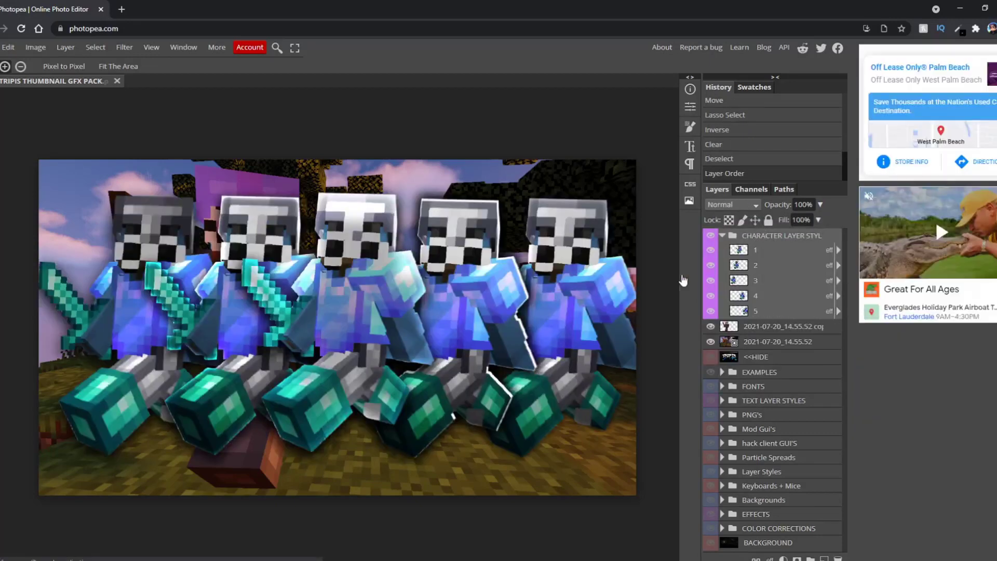
key(v)
mouse_move(149, 261)
mouse_down()
mouse_move(244, 323)
mouse_move(135, 385)
mouse_up()
Copy style layer 1's layer style and paste it onto the player copy layer.
click(778, 251)
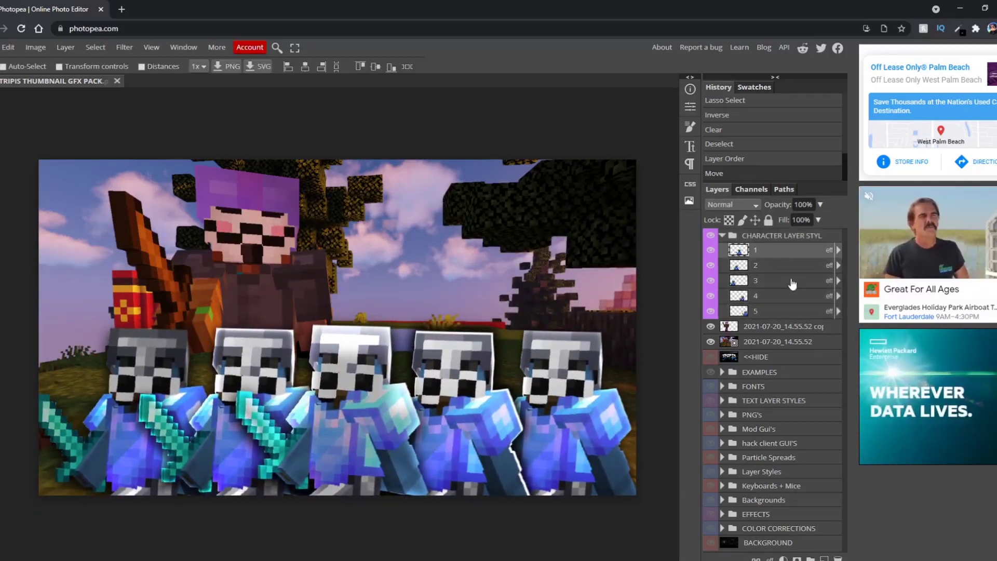
right_click(785, 268)
mouse_move(705, 483)
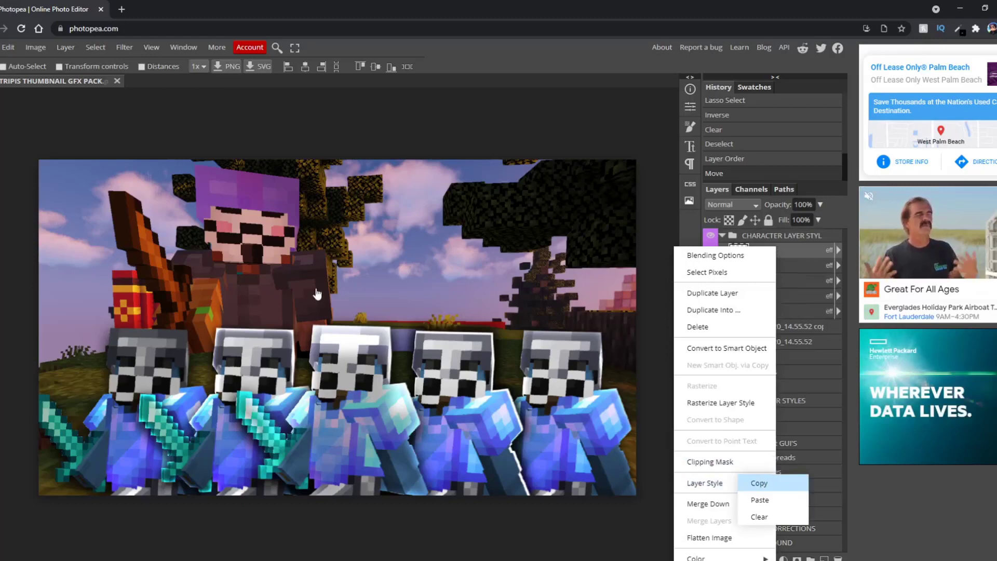
click(446, 312)
right_click(773, 331)
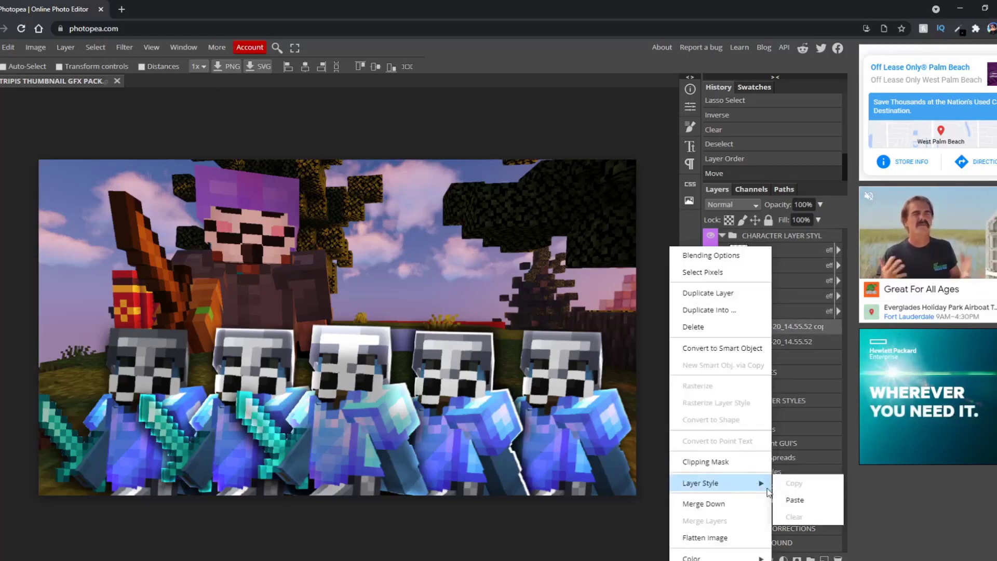
click(795, 500)
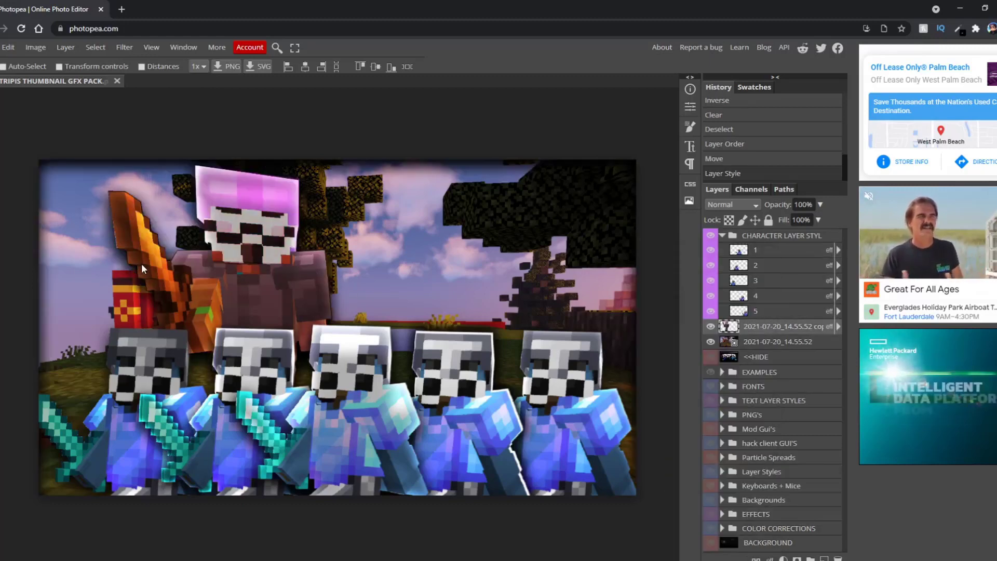
key(z)
scroll(179, 229, up, 2)
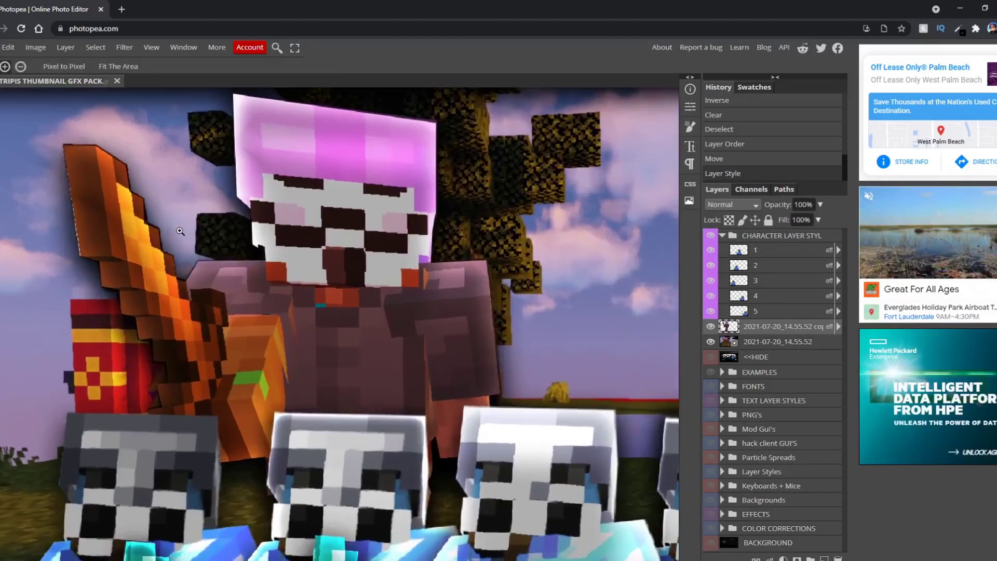
scroll(178, 228, up, 2)
scroll(179, 228, up, 2)
scroll(178, 229, down, 2)
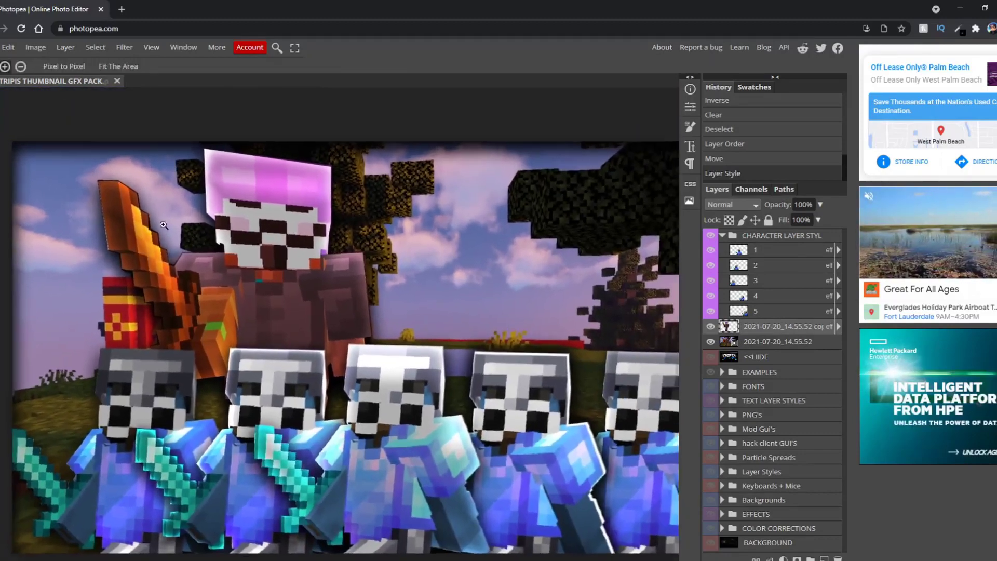
scroll(187, 219, up, 2)
scroll(199, 206, up, 2)
scroll(189, 207, down, 3)
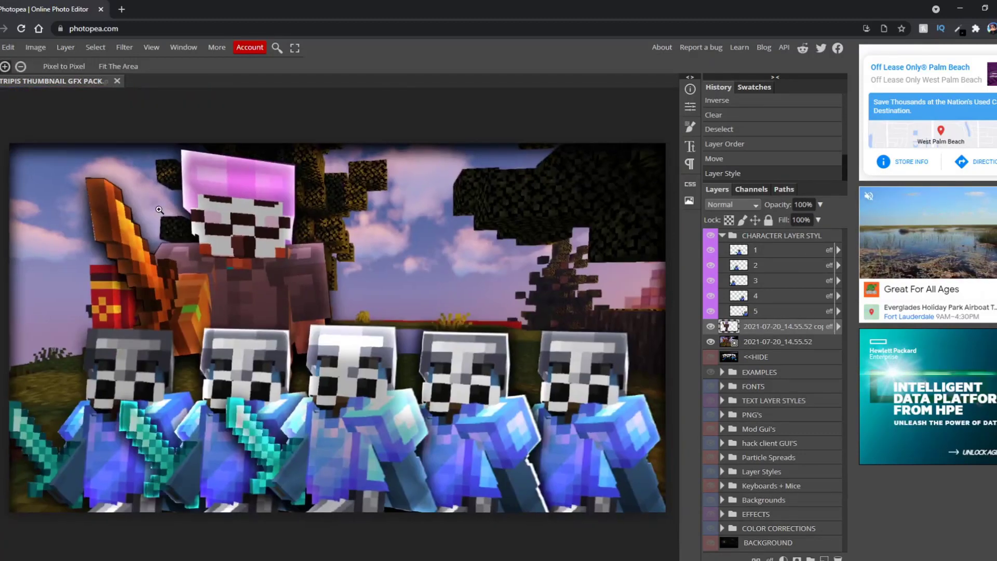
Try pasting two other character layer styles onto the player copy layer.
right_click(777, 269)
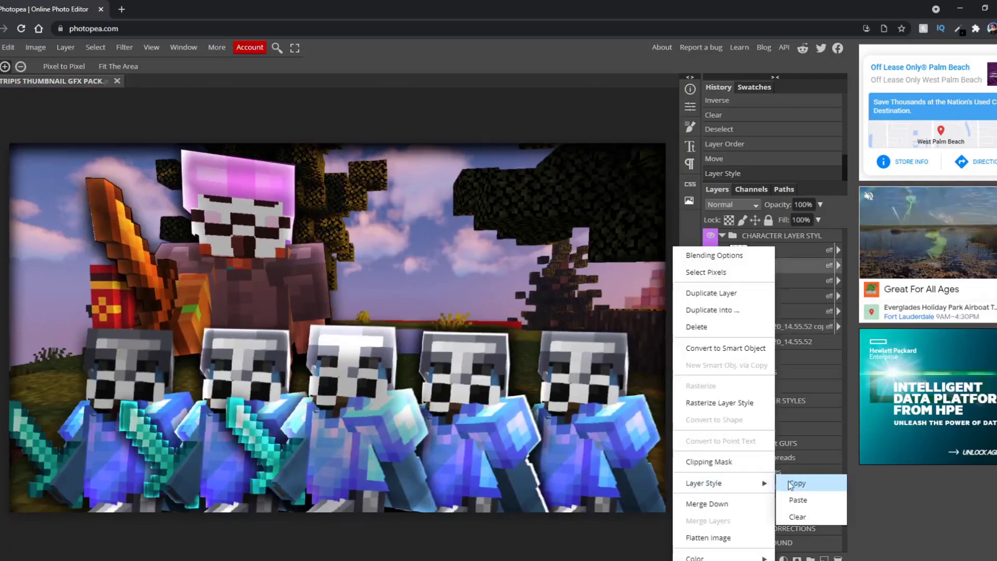
click(791, 484)
right_click(791, 343)
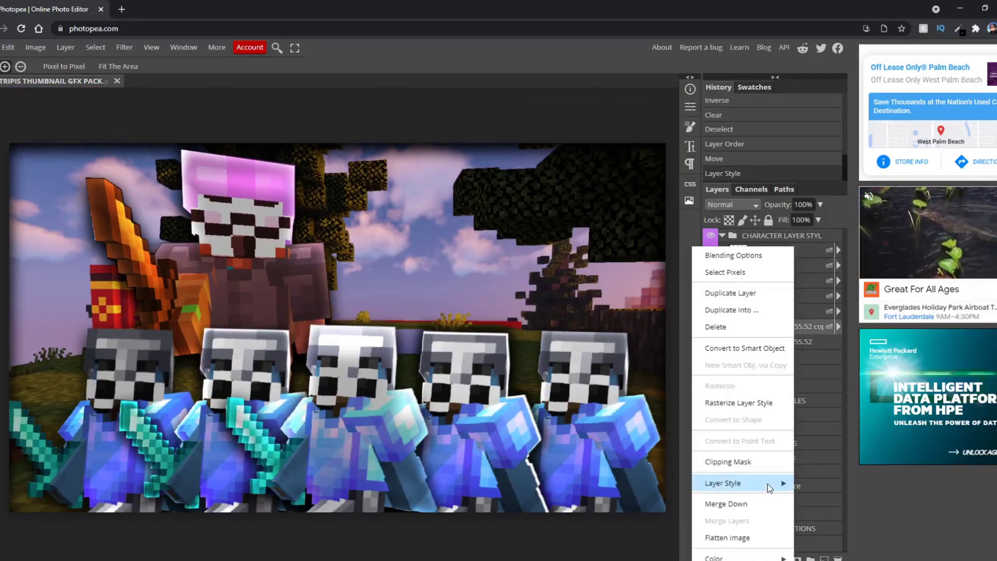
mouse_move(724, 483)
click(799, 499)
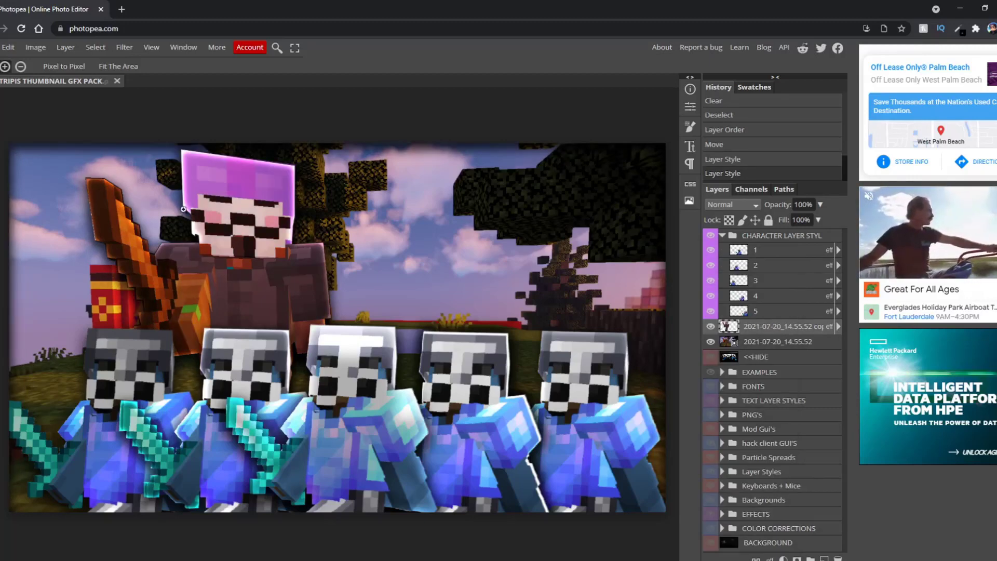
right_click(777, 332)
right_click(815, 295)
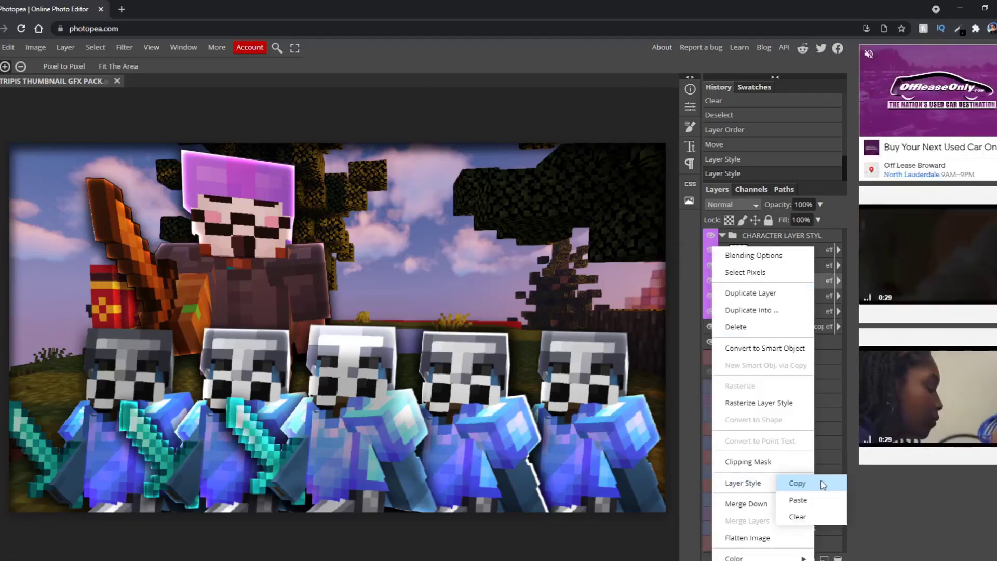
click(824, 484)
right_click(803, 327)
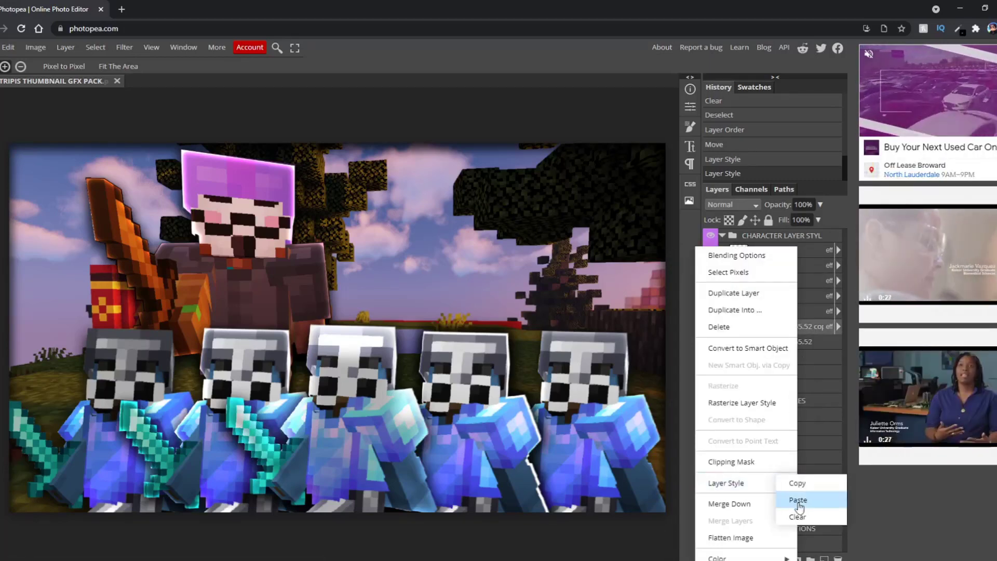
click(803, 502)
scroll(175, 162, up, 3)
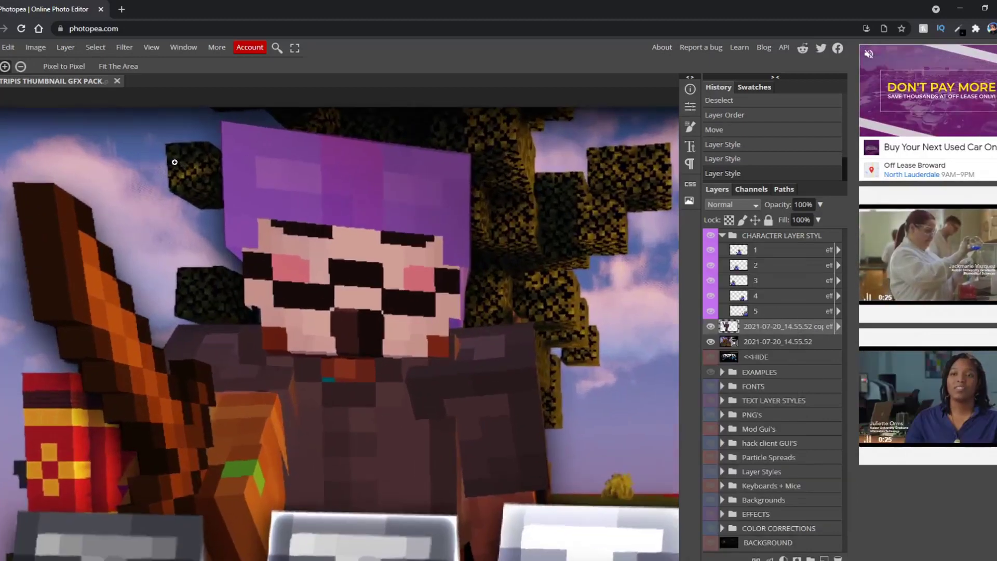
scroll(174, 163, down, 4)
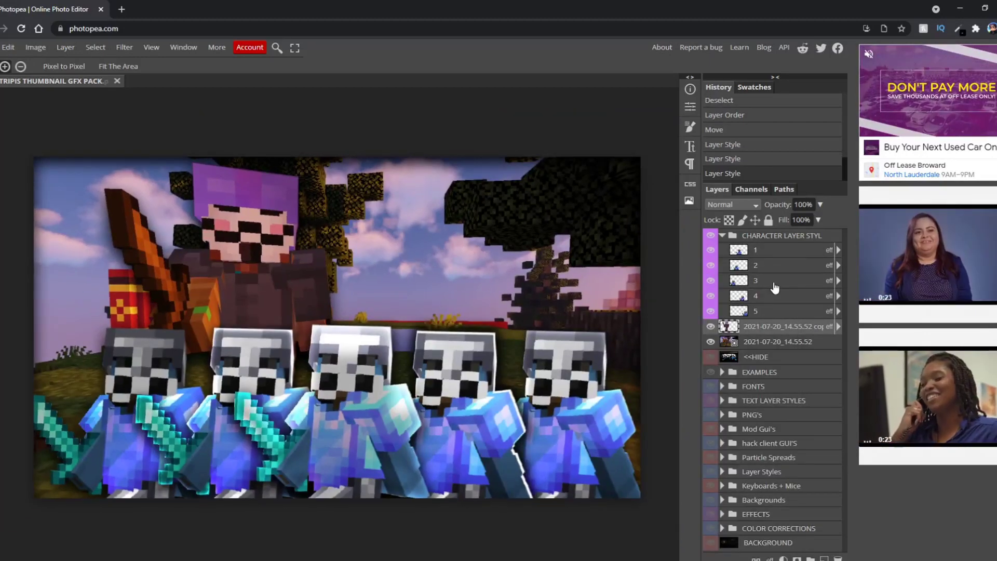
Paste style layer 3's white outline onto the player copy and hide the CHARACTER LAYER STYL group.
right_click(775, 289)
mouse_move(710, 484)
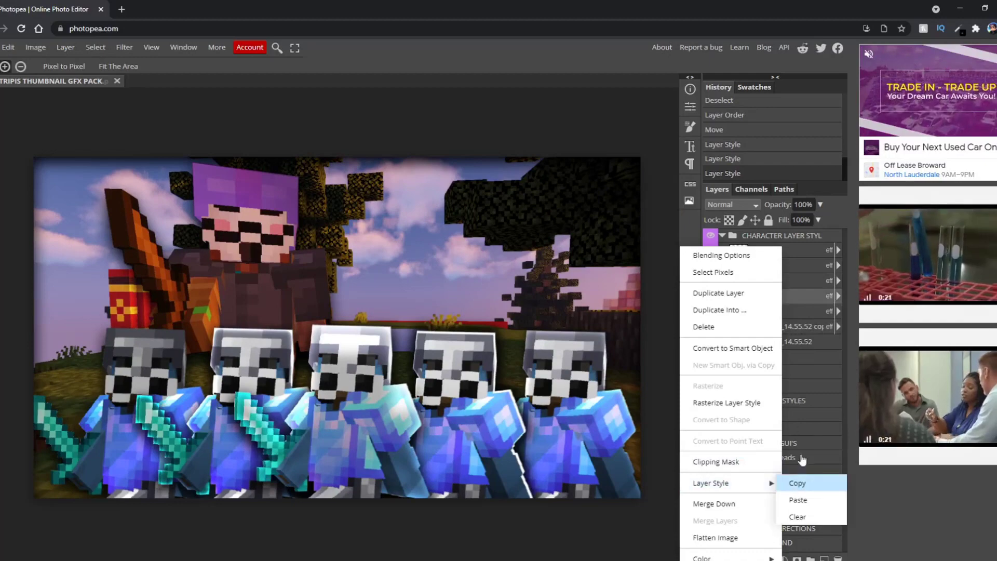
click(797, 484)
right_click(705, 296)
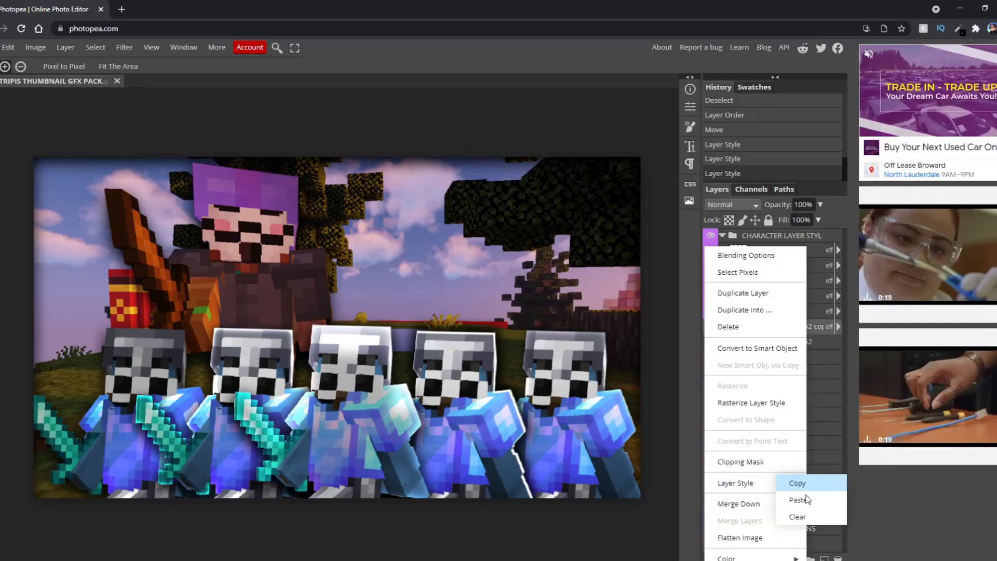
click(808, 500)
scroll(215, 190, down, 2)
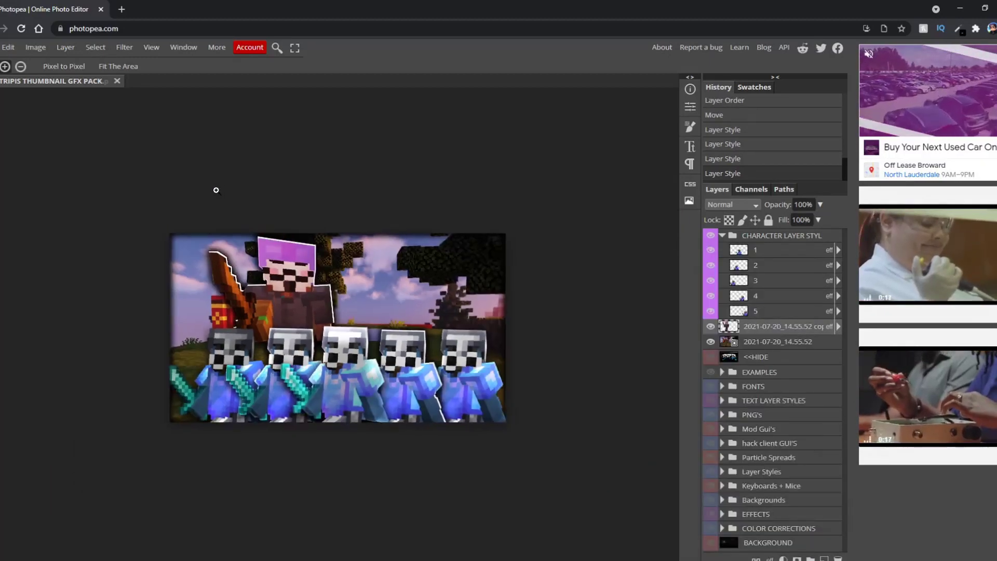
scroll(216, 189, down, 1)
scroll(207, 187, up, 3)
scroll(224, 182, down, 2)
scroll(233, 177, up, 1)
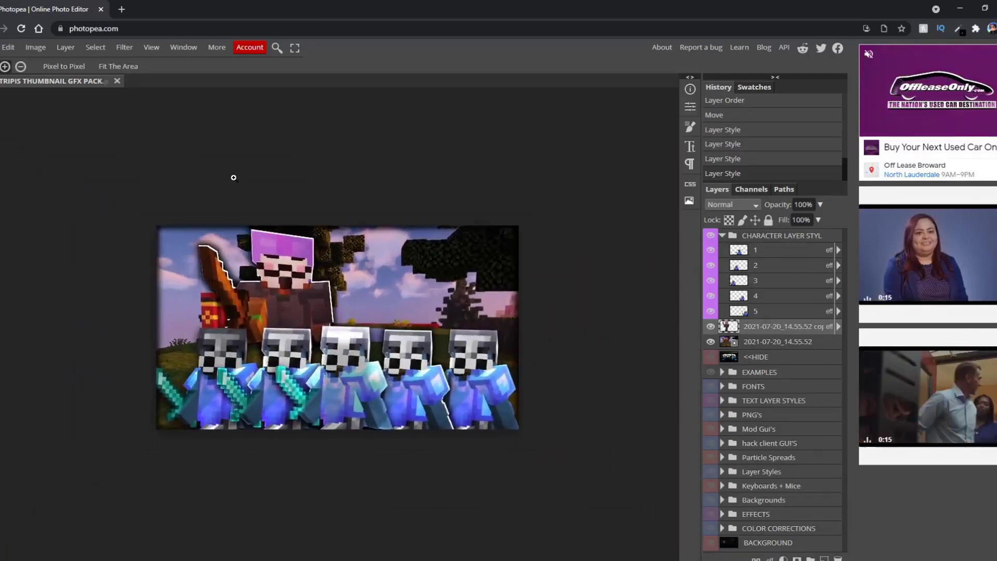
scroll(234, 178, up, 1)
click(723, 235)
scroll(226, 201, down, 3)
scroll(226, 202, down, 1)
scroll(282, 184, up, 5)
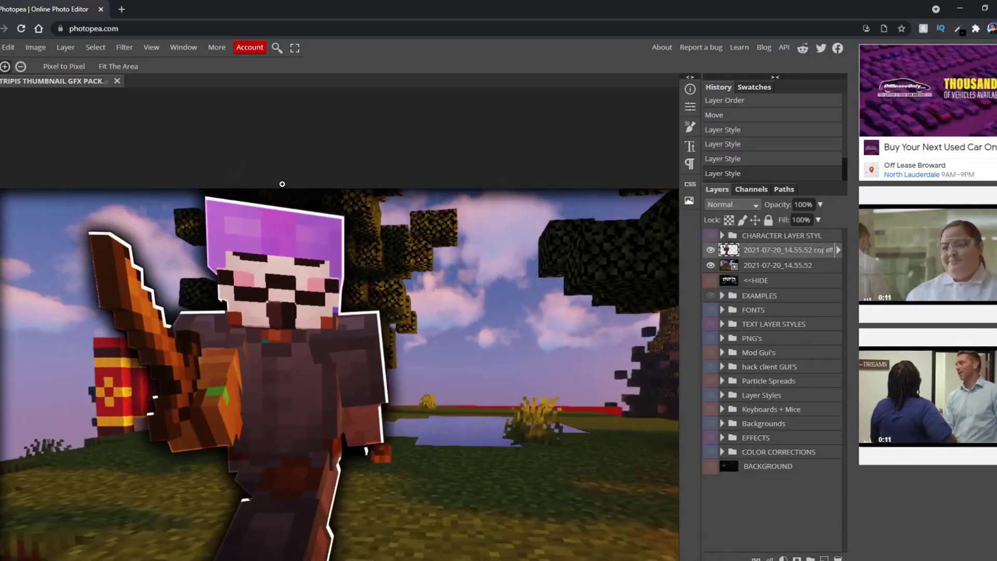
scroll(43, 278, up, 3)
scroll(74, 274, up, 3)
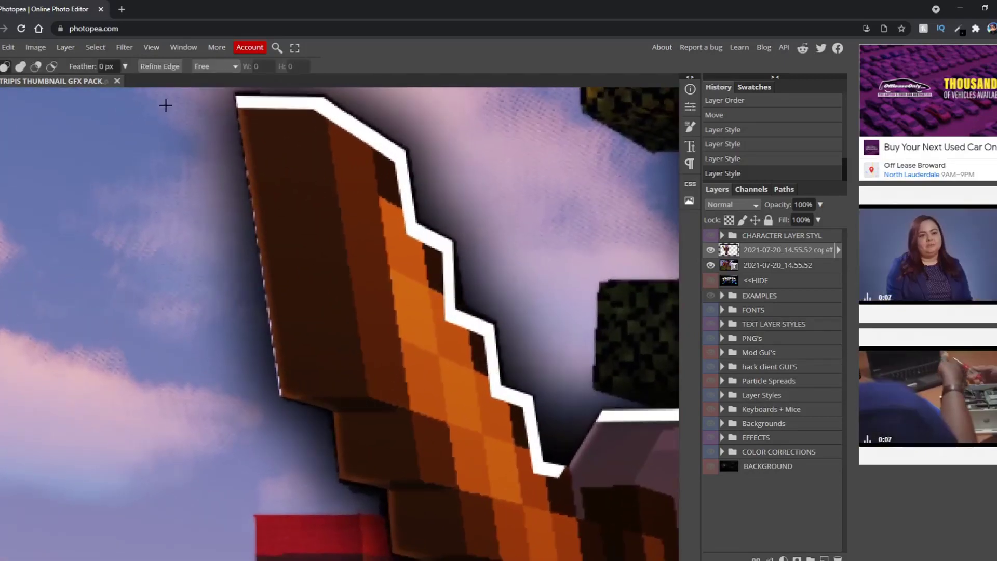
Lasso the stray white sliver on the sword's left edge, delete it, and deselect.
drag(226, 96, 258, 335)
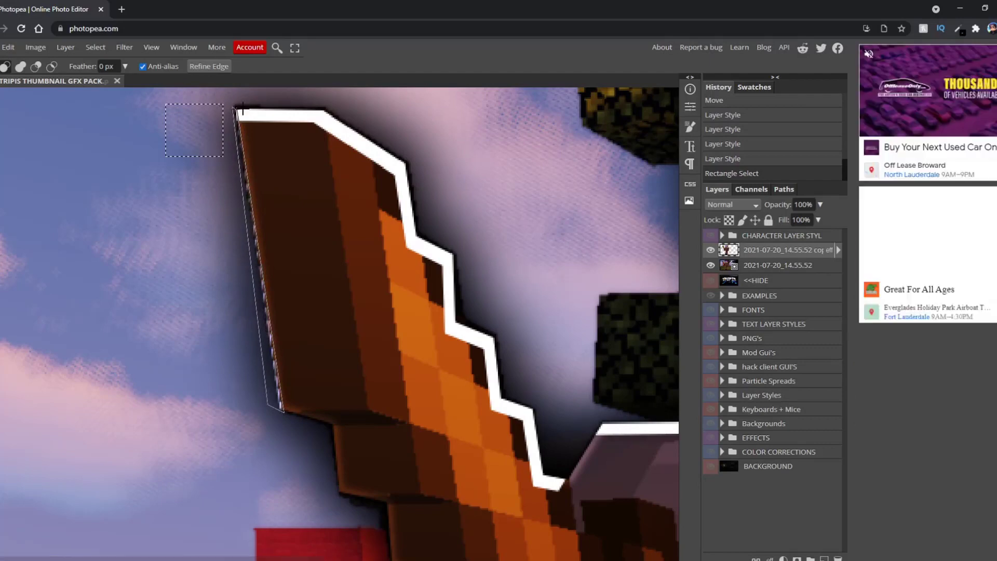
drag(235, 110, 267, 117)
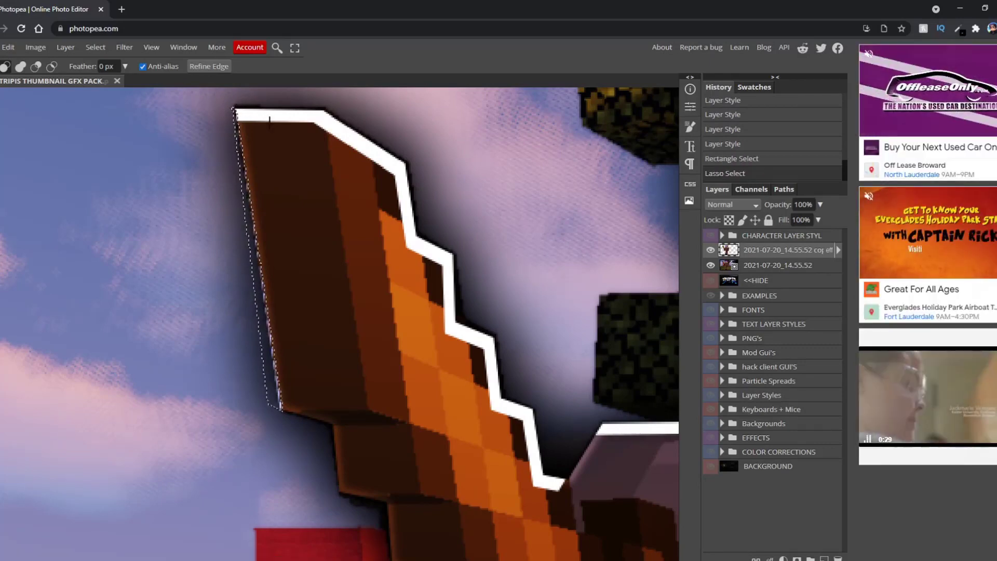
key(Delete)
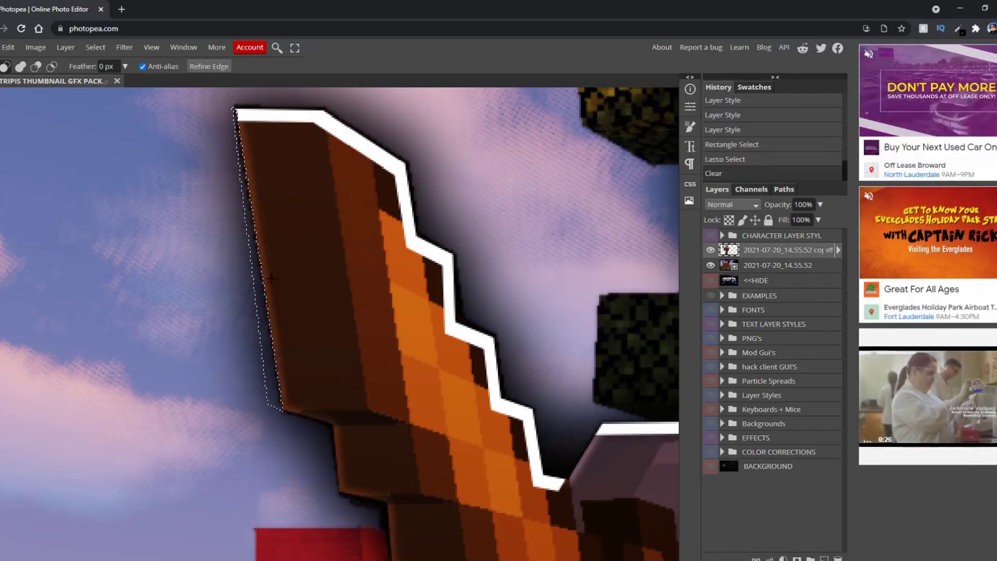
right_click(253, 275)
click(269, 298)
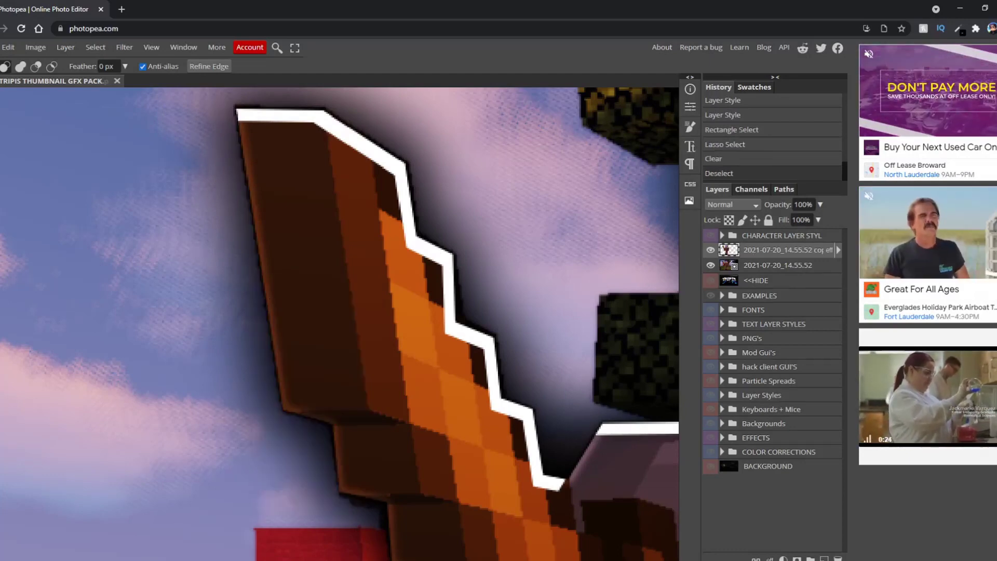
key(z)
scroll(84, 350, down, 5)
scroll(56, 343, down, 3)
scroll(154, 376, up, 3)
scroll(177, 387, up, 2)
scroll(178, 387, up, 1)
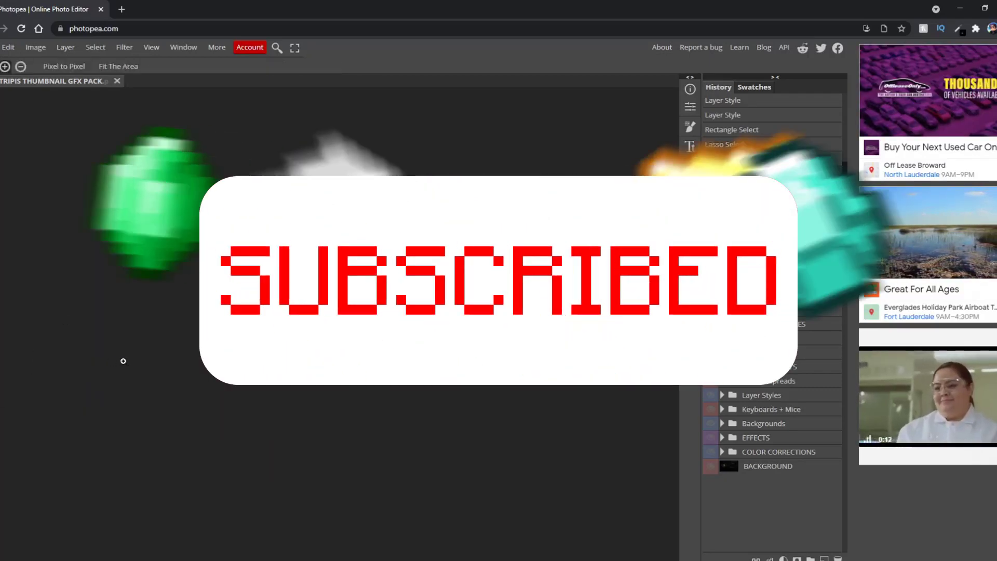
scroll(191, 302, down, 5)
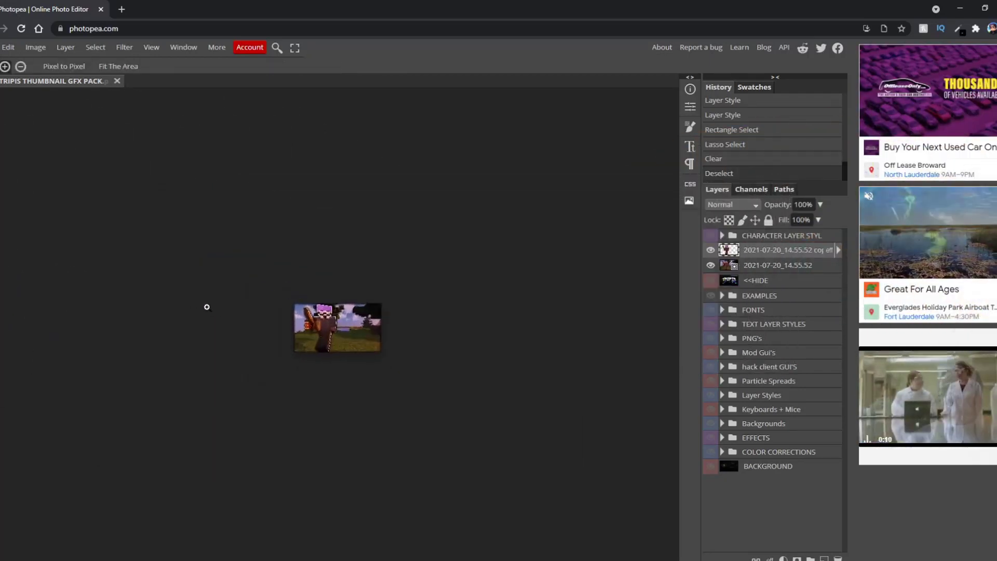
scroll(218, 309, up, 3)
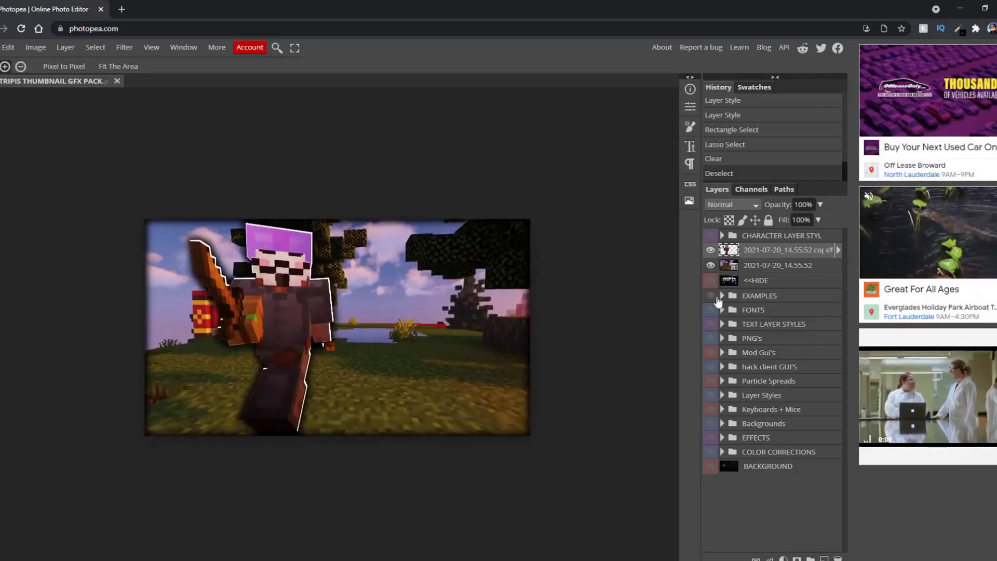
Expand the PNG's folder, move it above the player layers, and peek inside SunBursts.
click(721, 338)
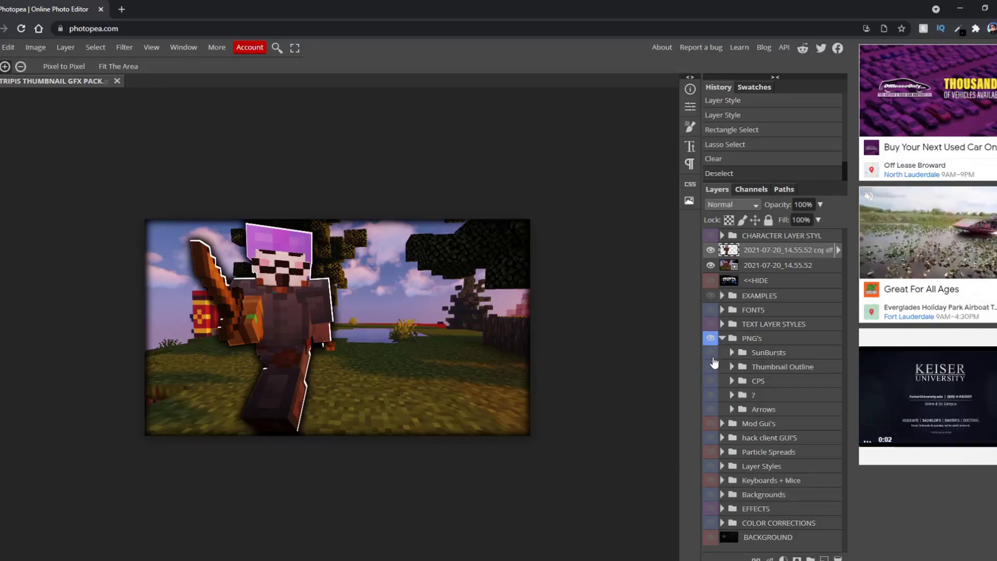
drag(752, 338, 785, 248)
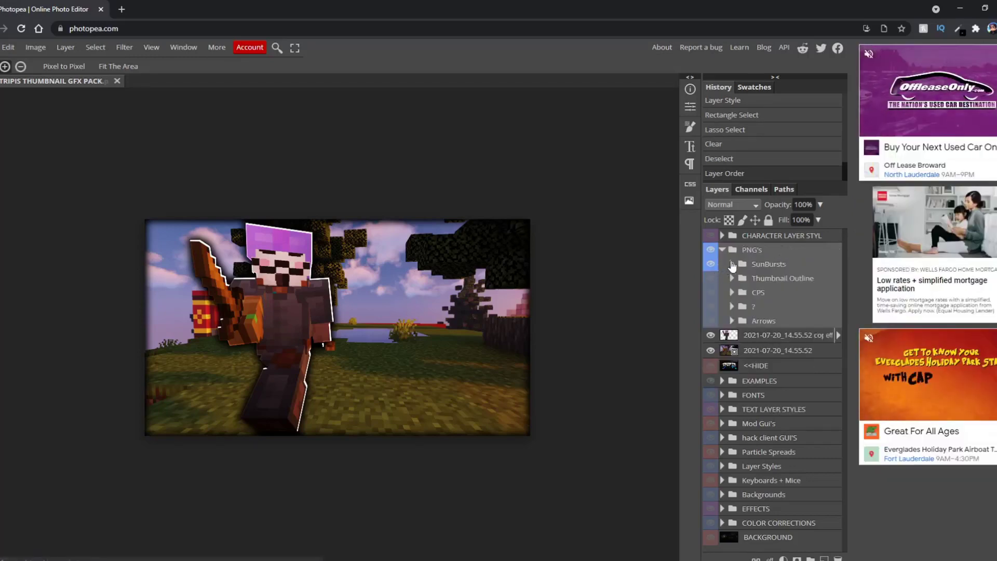
click(733, 264)
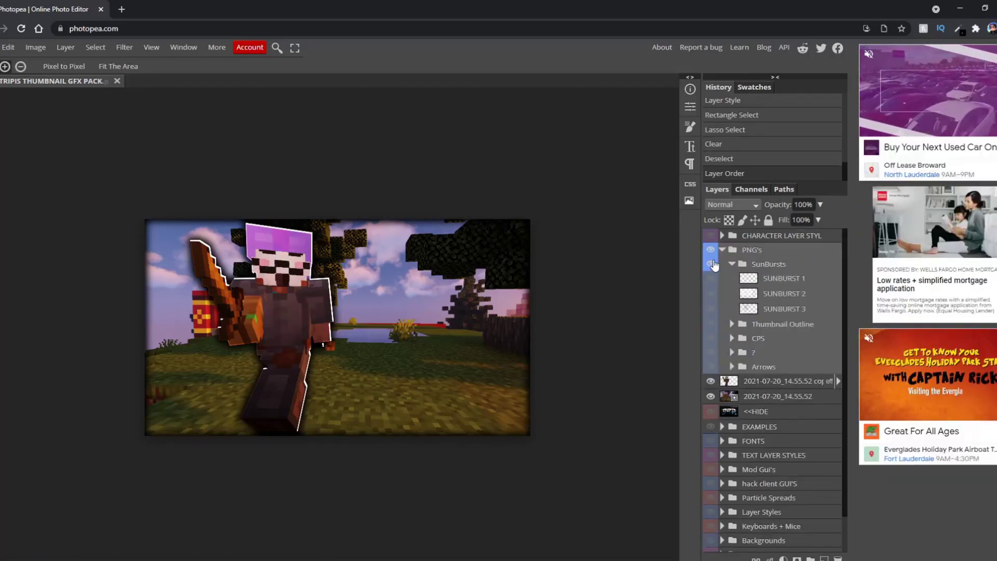
click(733, 264)
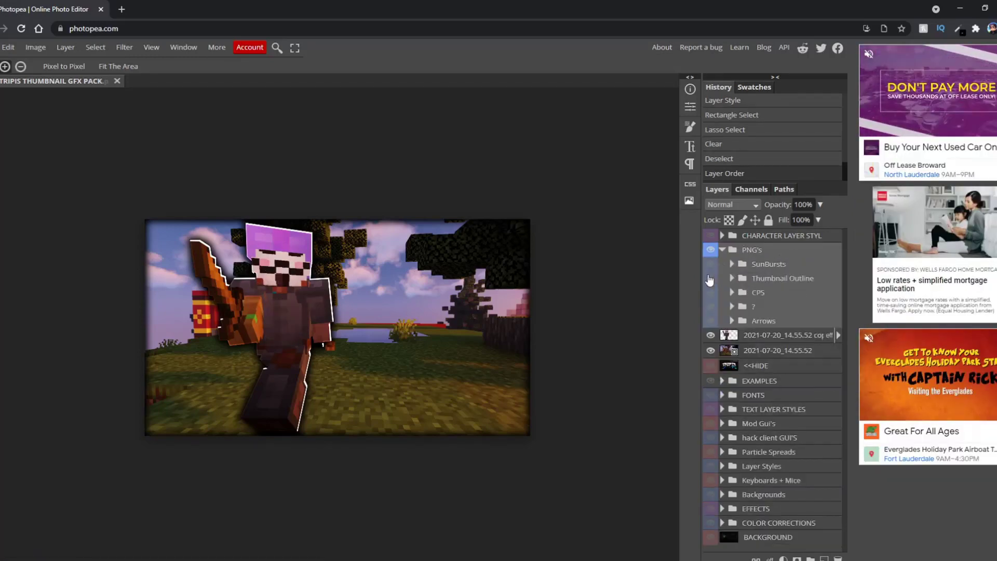
Show the Thumbnail Outline frame, stretch it to fill the thumbnail, then hide it.
click(710, 279)
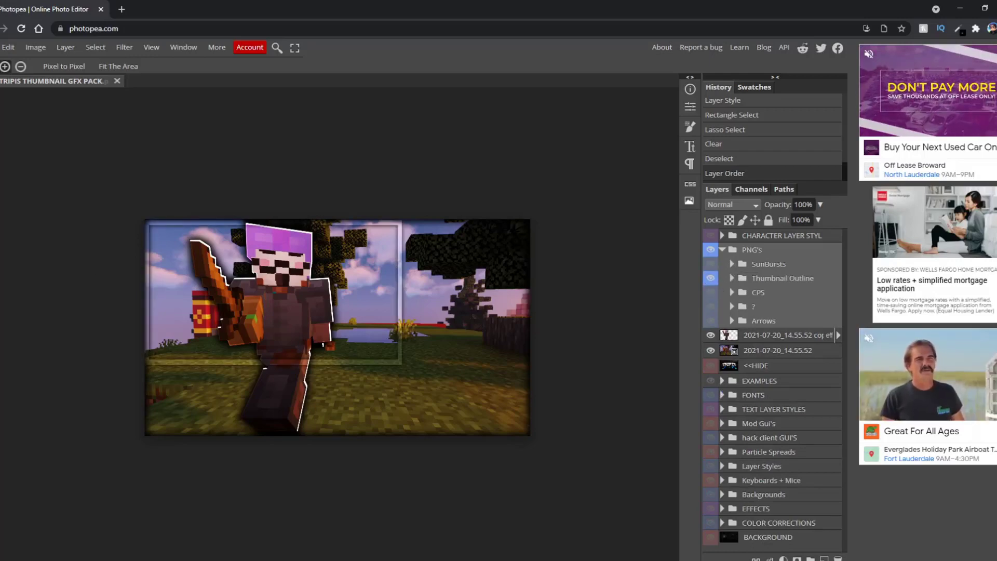
click(8, 46)
click(31, 299)
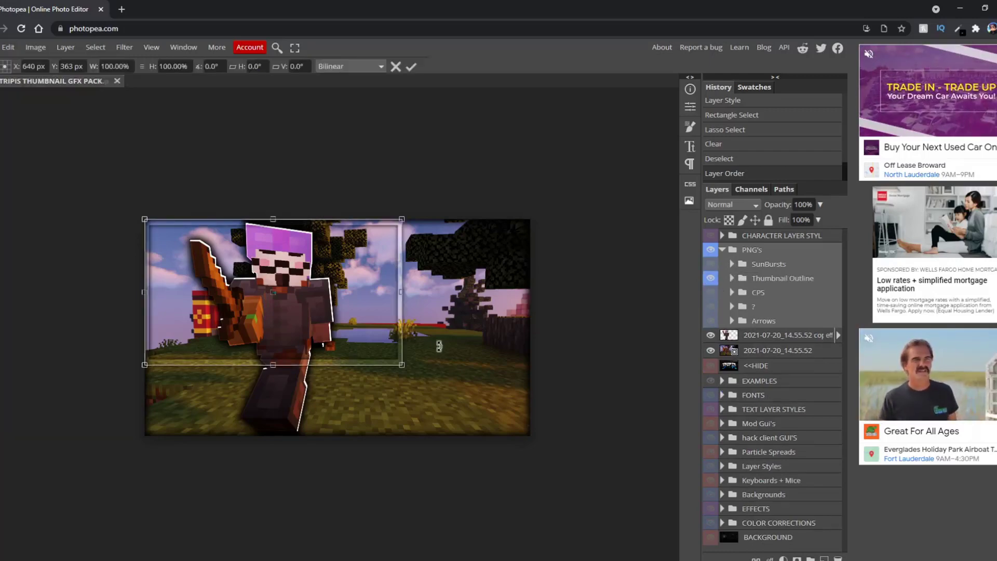
drag(404, 367, 529, 437)
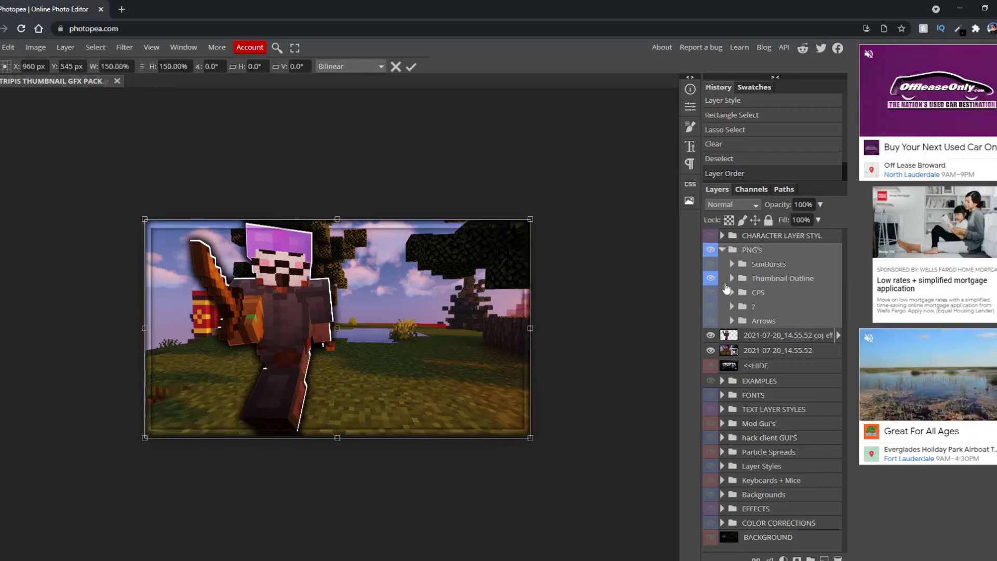
click(711, 279)
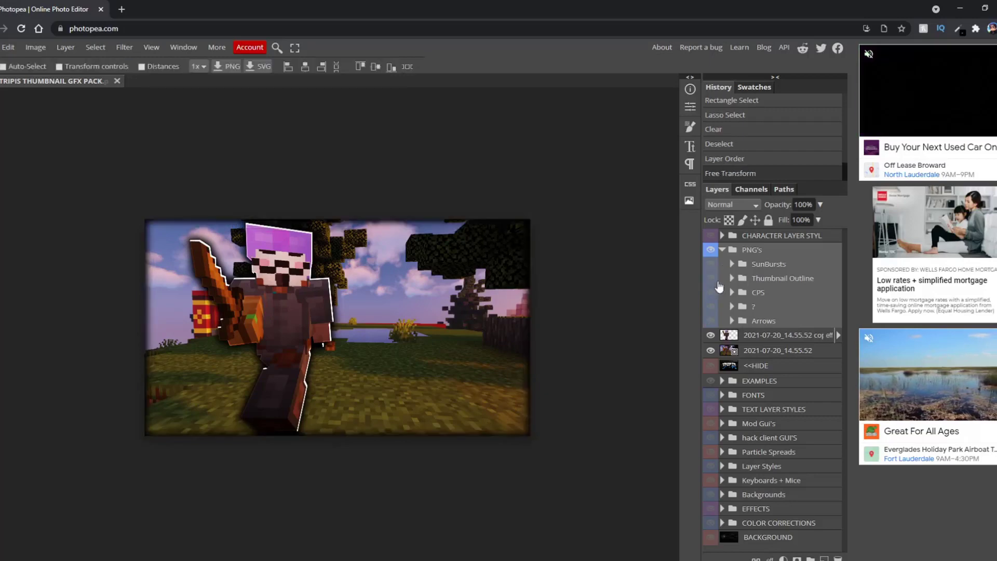
Preview the CPS, question-mark and arrow overlays, hide them, and collapse PNG's.
click(711, 293)
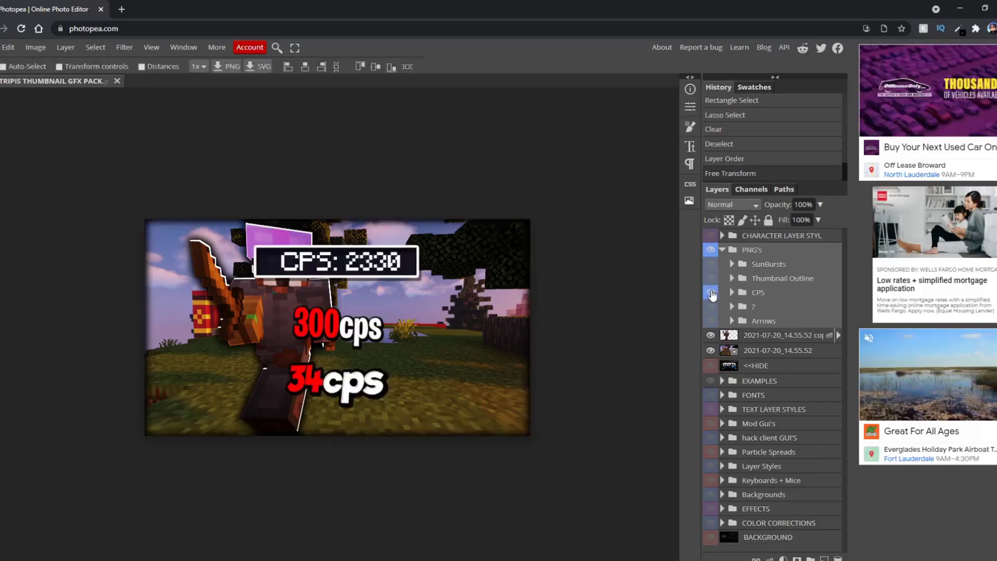
click(711, 292)
click(711, 307)
click(711, 320)
click(711, 320)
click(723, 250)
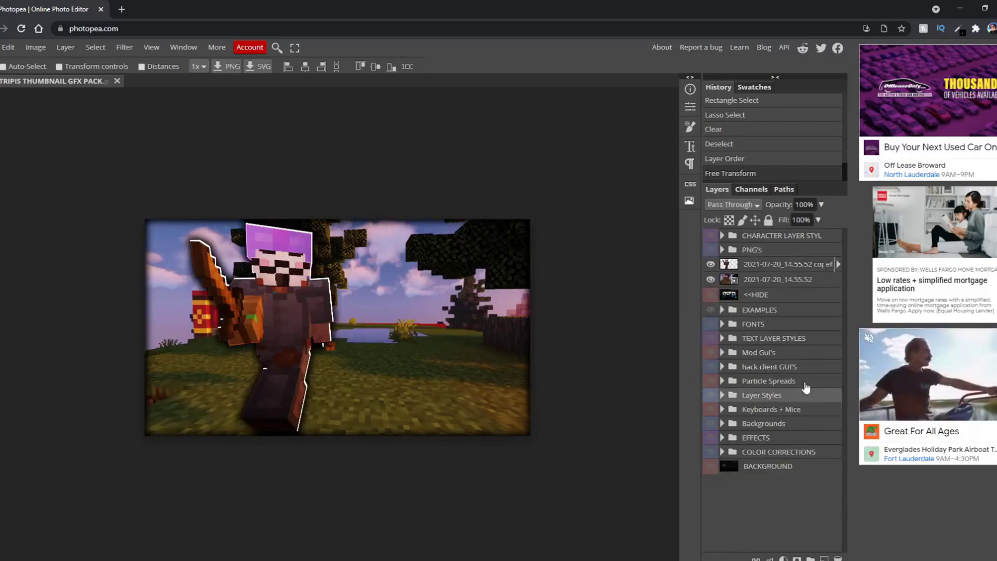
Move the hack client GUI'S group above the player, make it visible, and lasso the Combat panel.
drag(800, 366, 792, 260)
click(711, 264)
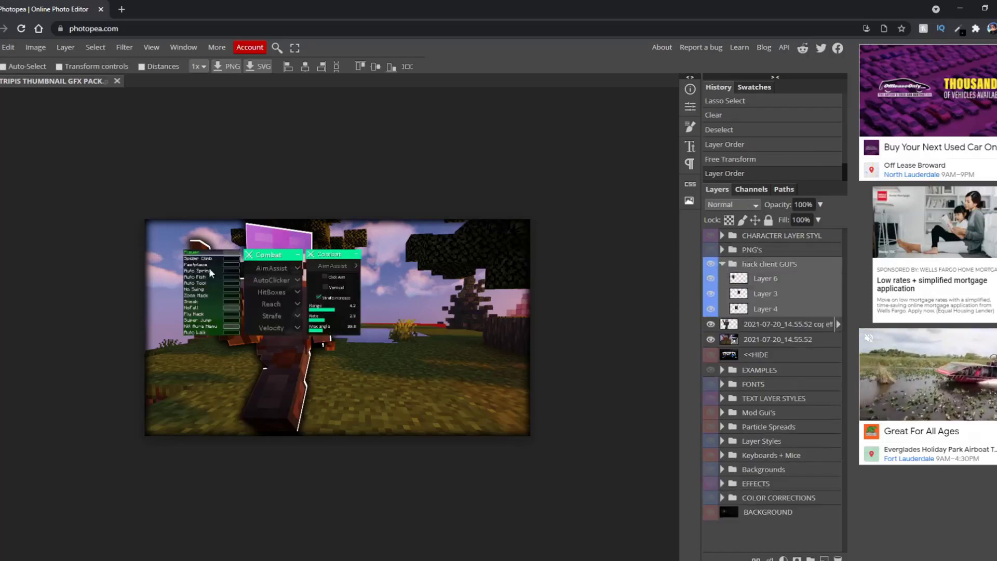
key(z)
scroll(312, 296, up, 2)
scroll(283, 223, up, 1)
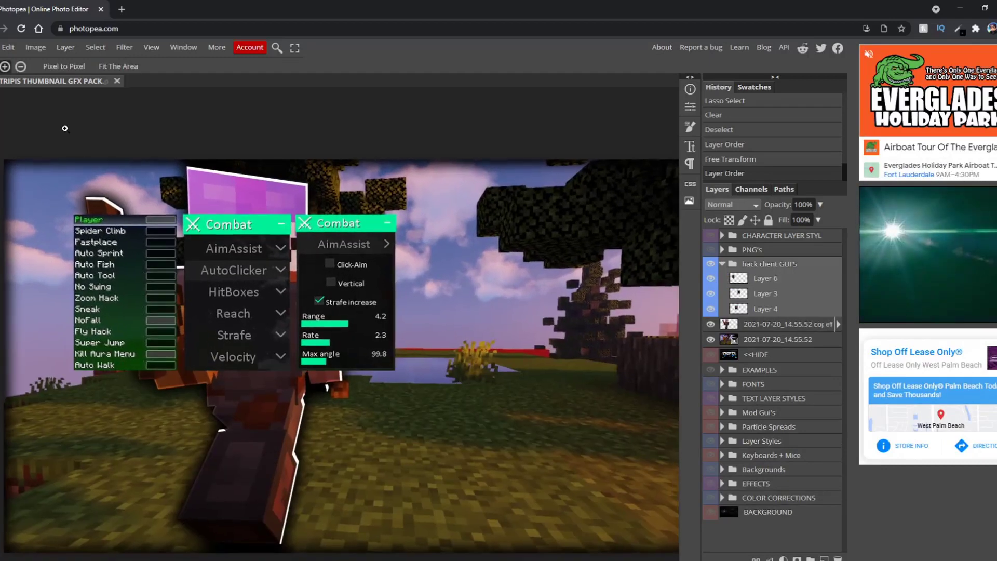
key(l)
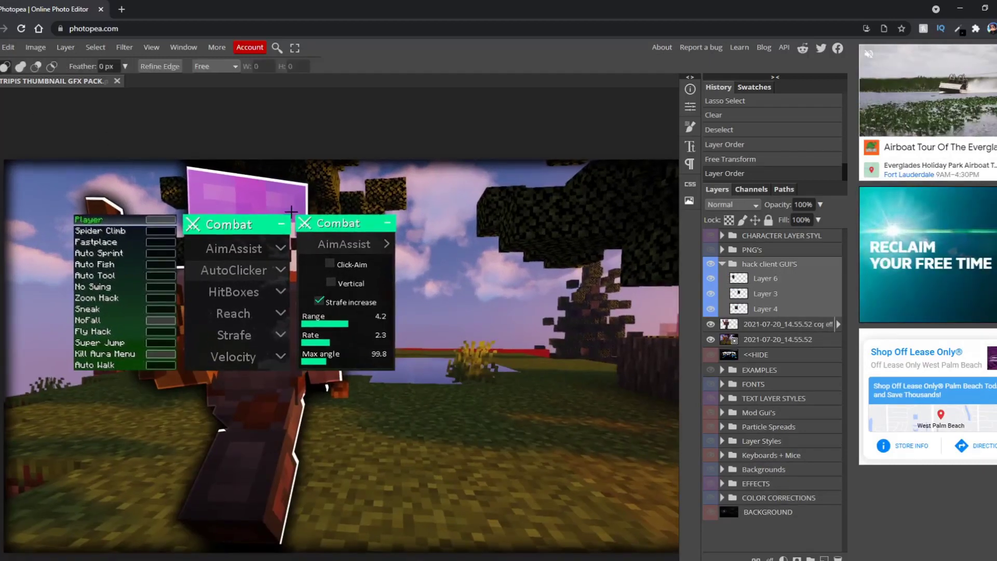
drag(293, 212, 433, 384)
right_click(402, 341)
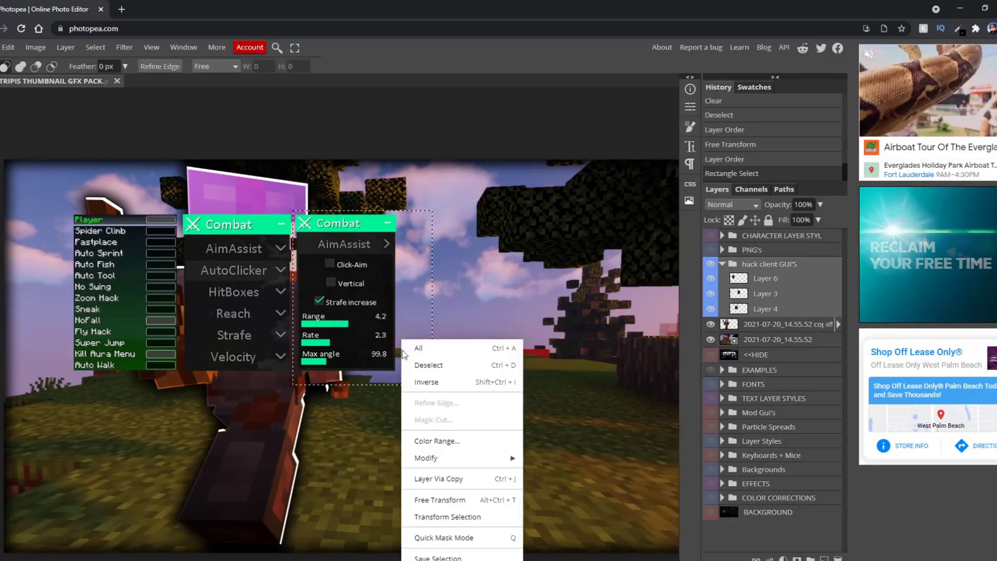
click(435, 384)
Hide Layer 6 and Layer 4, leaving only the Combat AimAssist panel, then deselect.
right_click(779, 310)
click(780, 312)
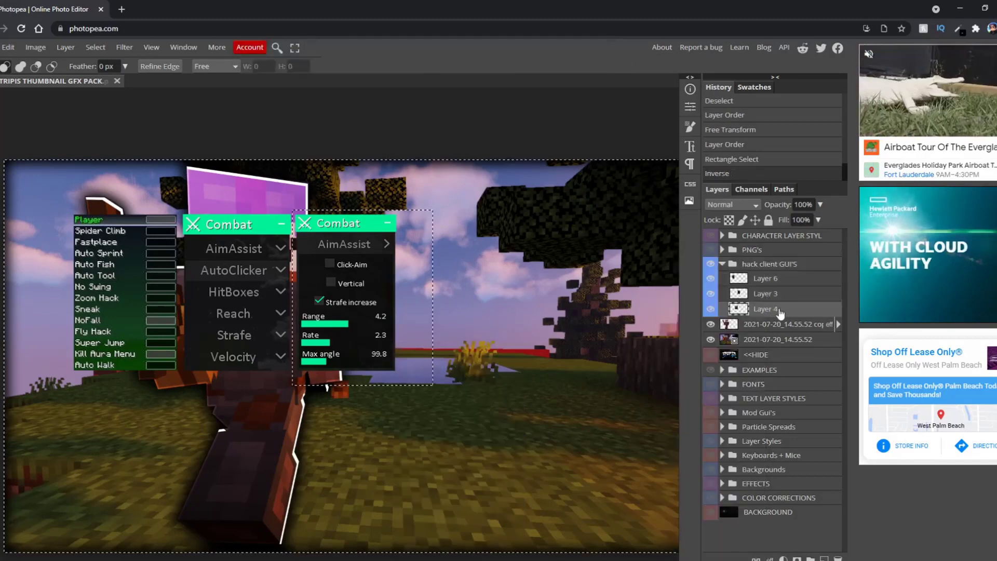
right_click(405, 275)
click(431, 319)
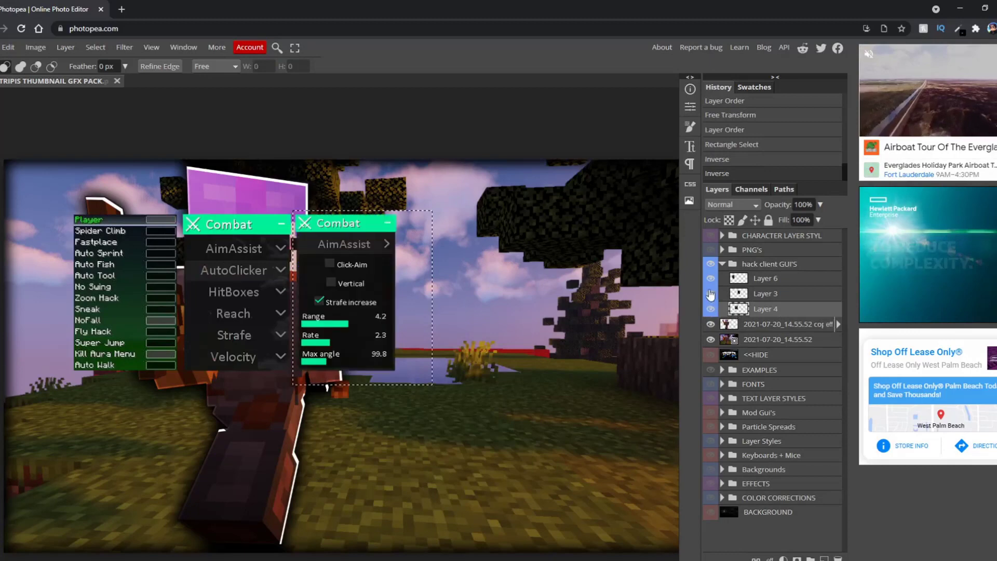
drag(709, 309, 708, 279)
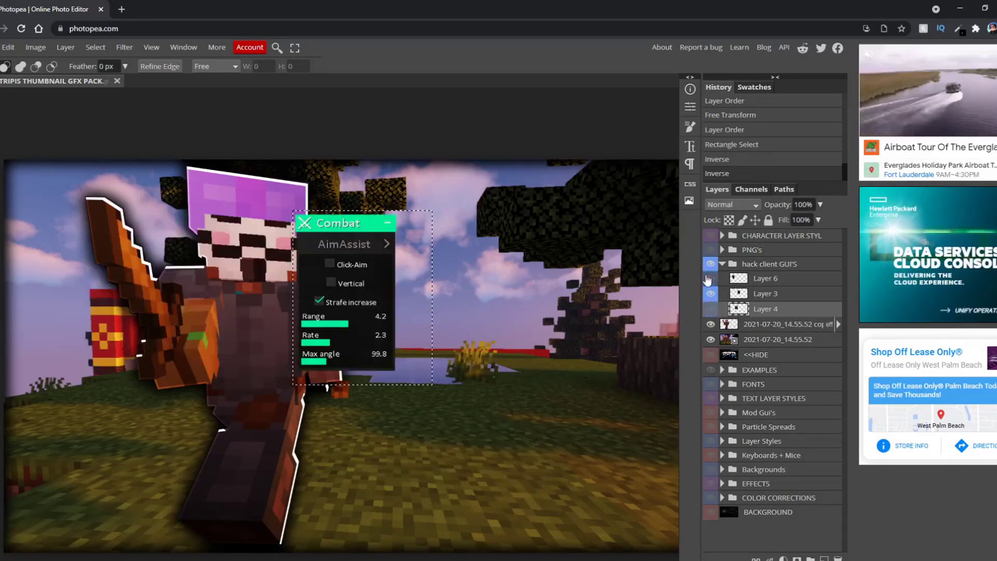
right_click(446, 280)
click(479, 307)
key(v)
Free-transform Layer 3's Combat AimAssist panel to about 197% with a slight tilt.
click(779, 295)
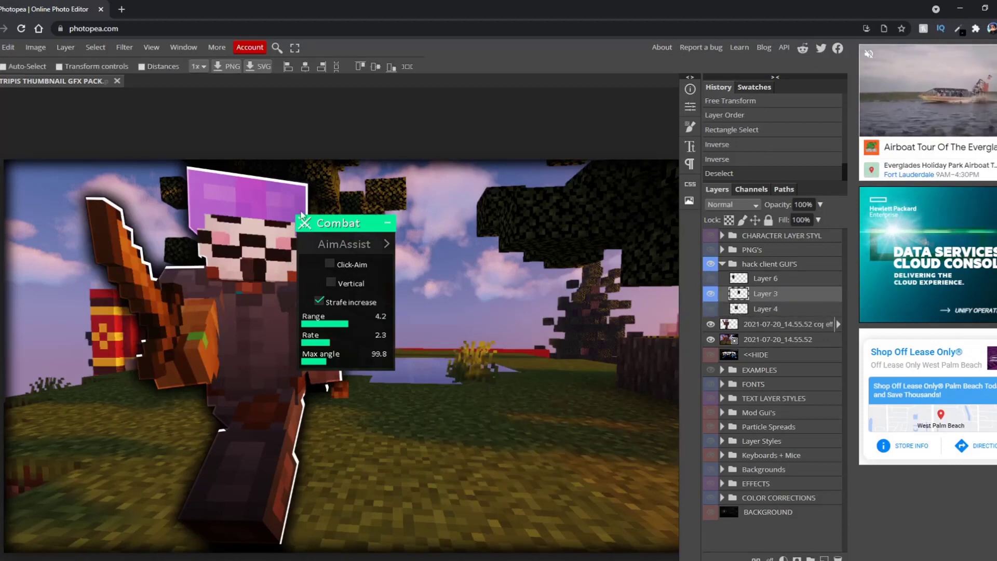
click(8, 47)
click(35, 315)
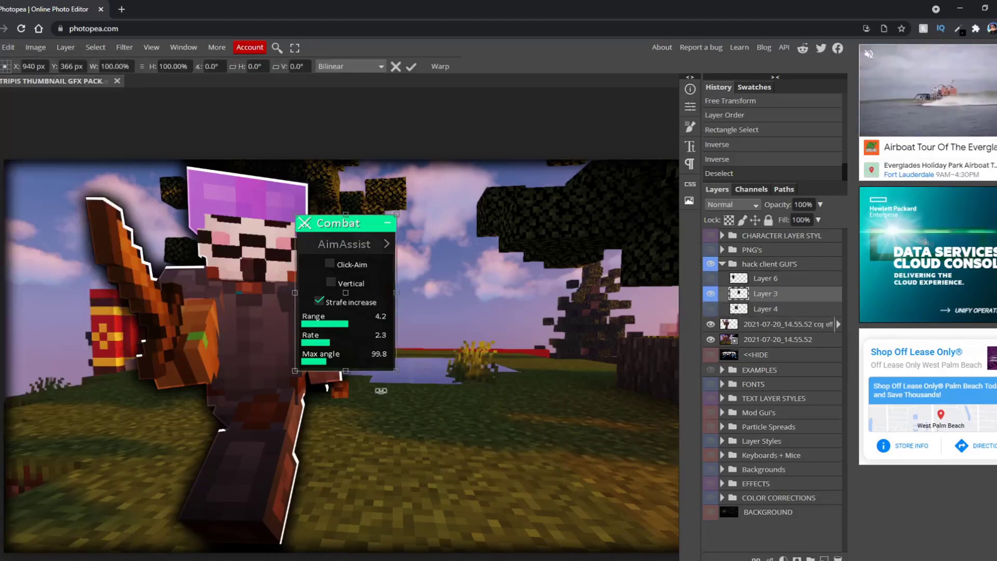
drag(398, 375, 419, 377)
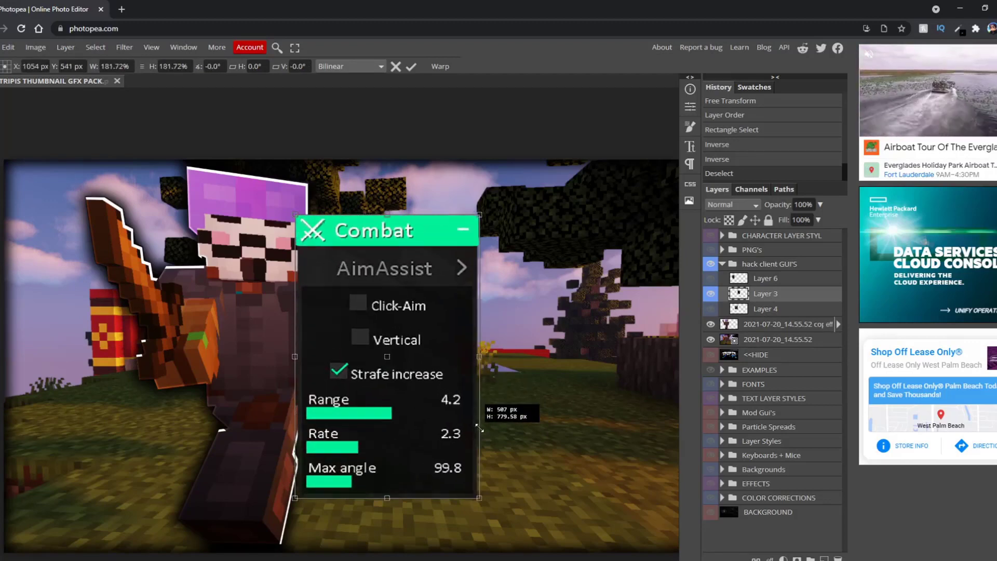
drag(418, 379, 531, 490)
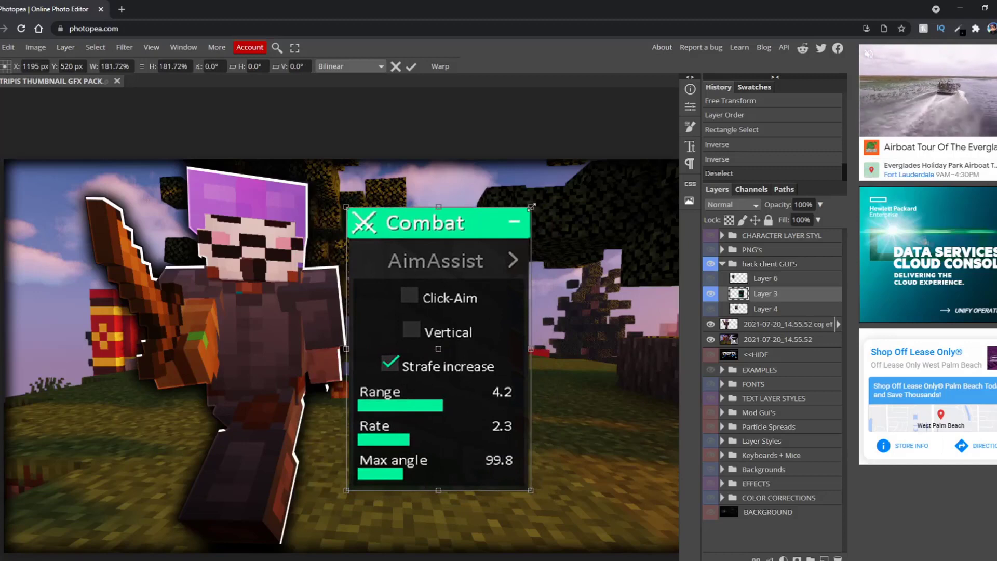
drag(531, 207, 393, 187)
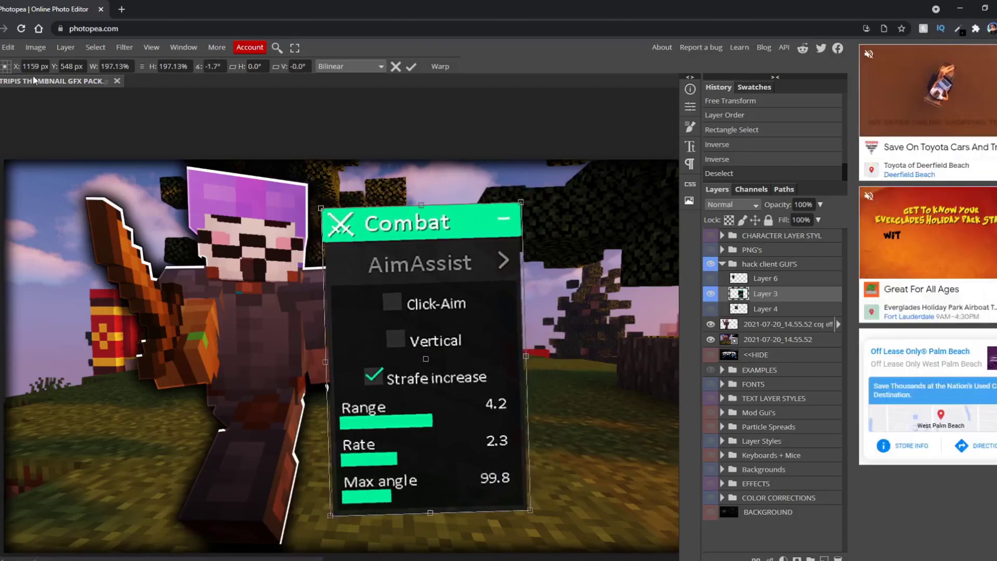
click(8, 47)
mouse_move(28, 317)
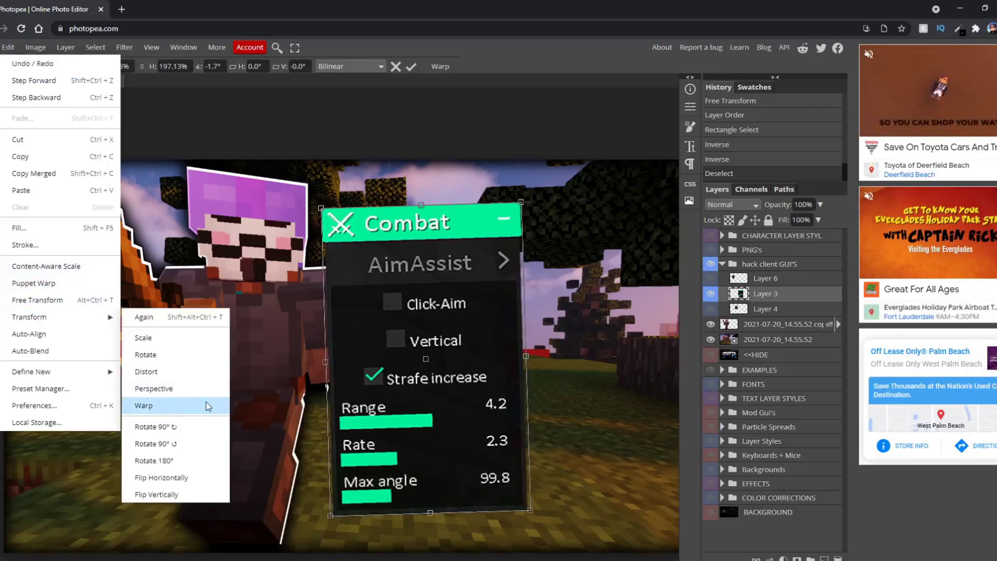
Warp the Combat panel with an Arc Upper preset at 13% bend and commit it.
click(210, 407)
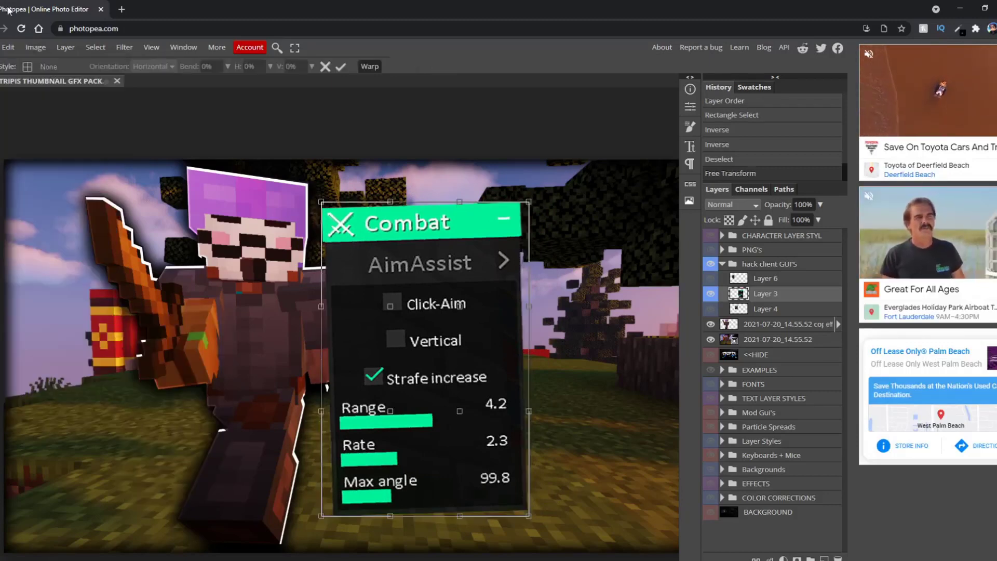
click(38, 66)
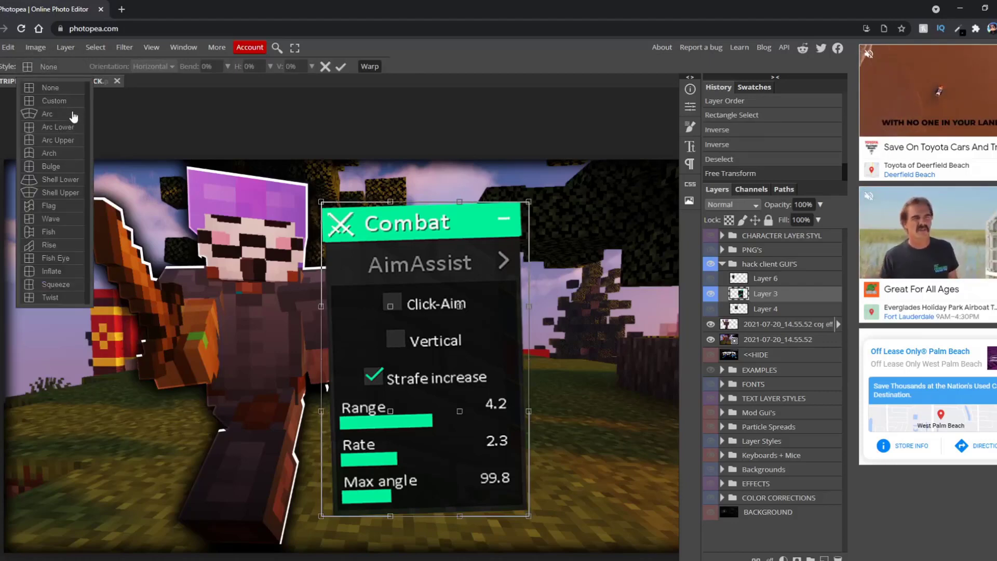
click(69, 142)
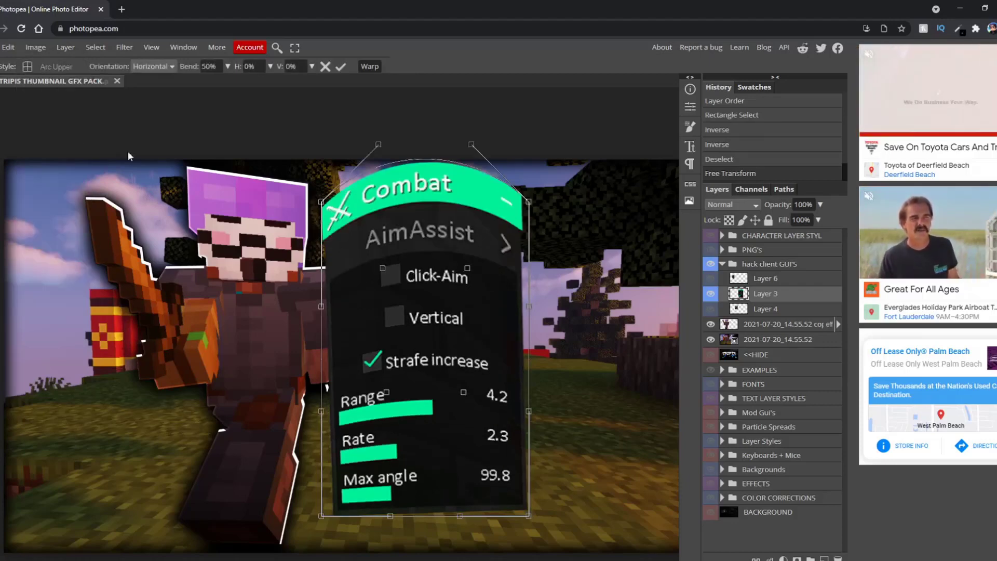
click(227, 67)
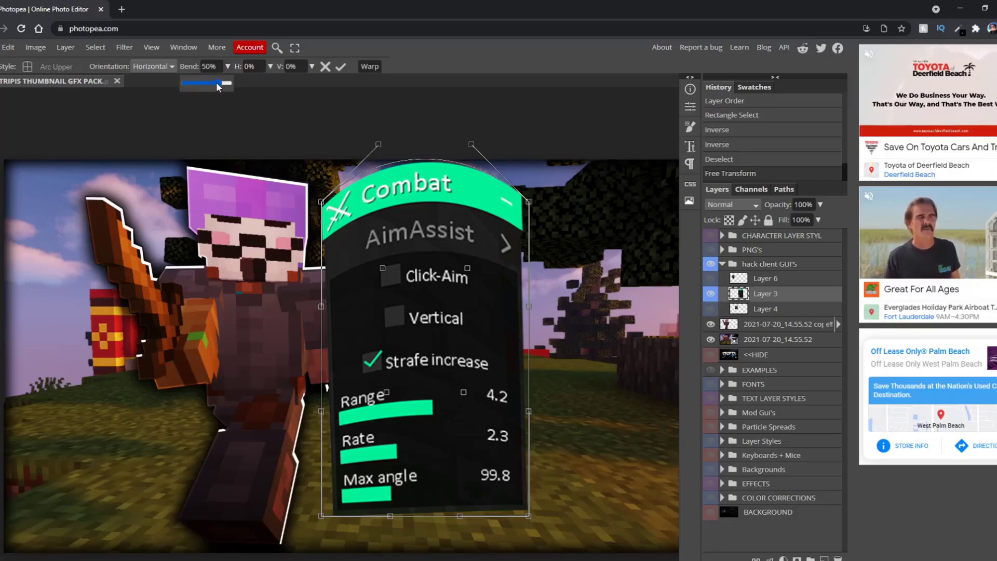
drag(216, 82, 211, 84)
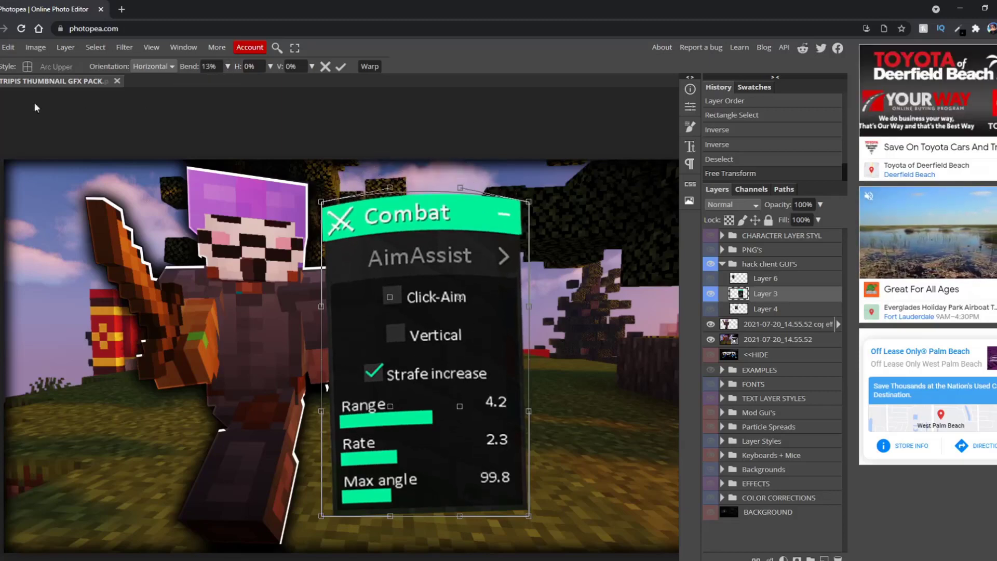
click(26, 66)
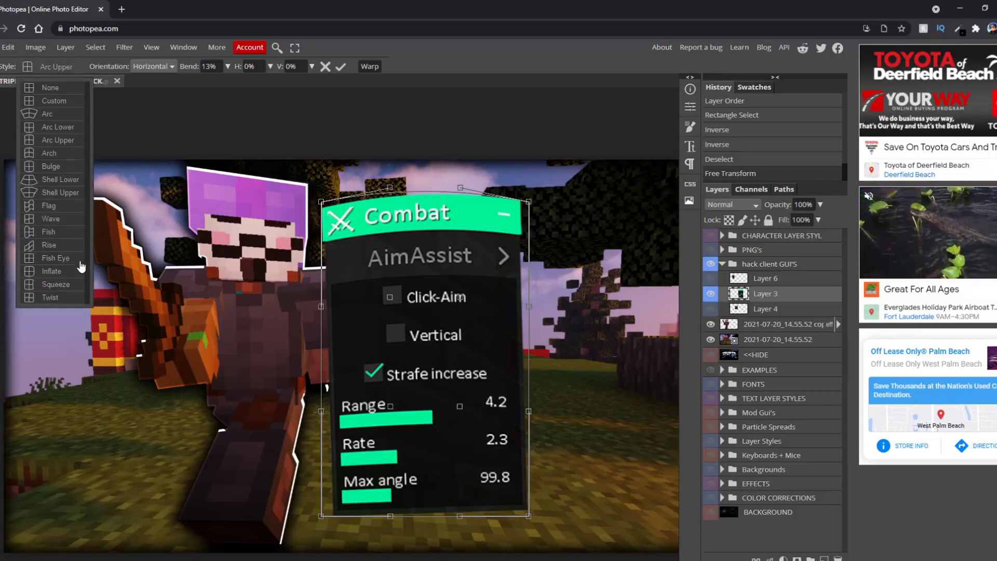
key(Return)
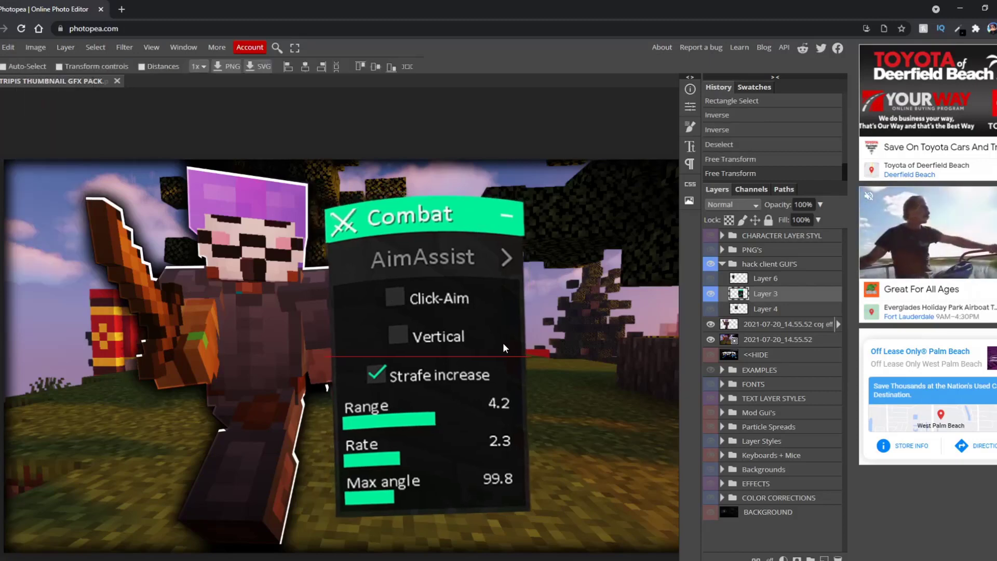
Nudge the Combat panel right and paste the copied layer style onto Layer 3.
drag(505, 343, 509, 345)
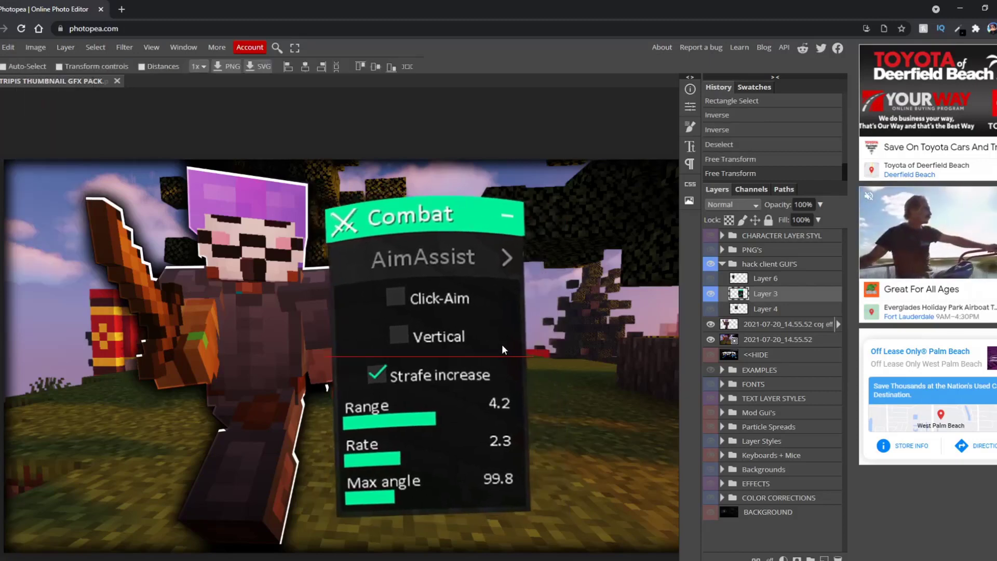
right_click(791, 301)
click(798, 501)
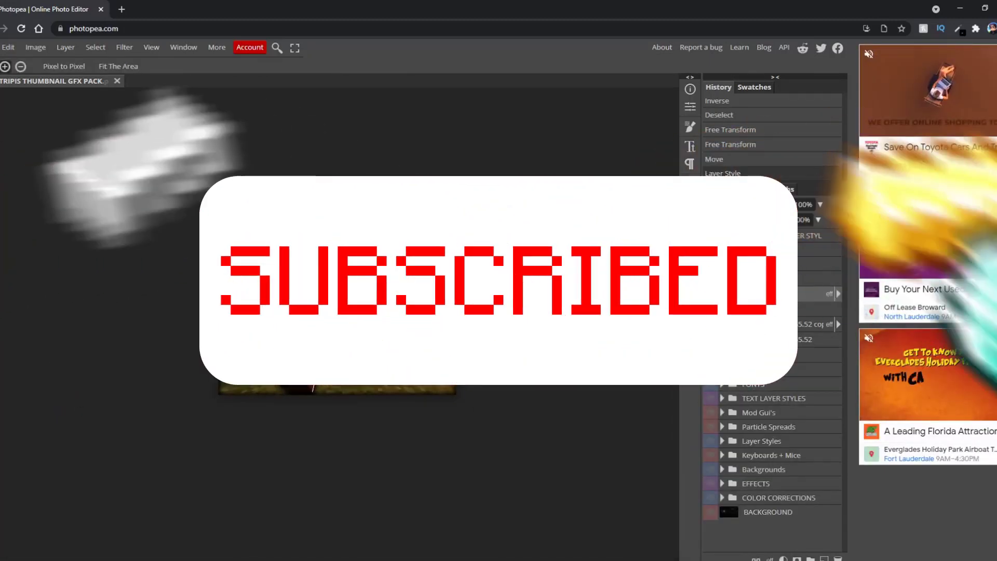
Scale the Combat panel to about 109% and nudge it downward.
key(v)
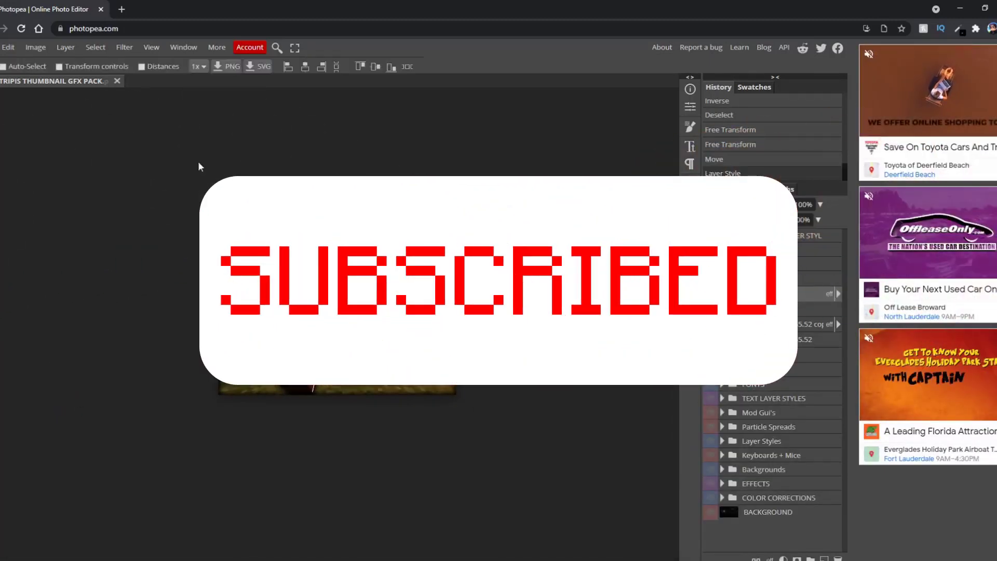
click(9, 47)
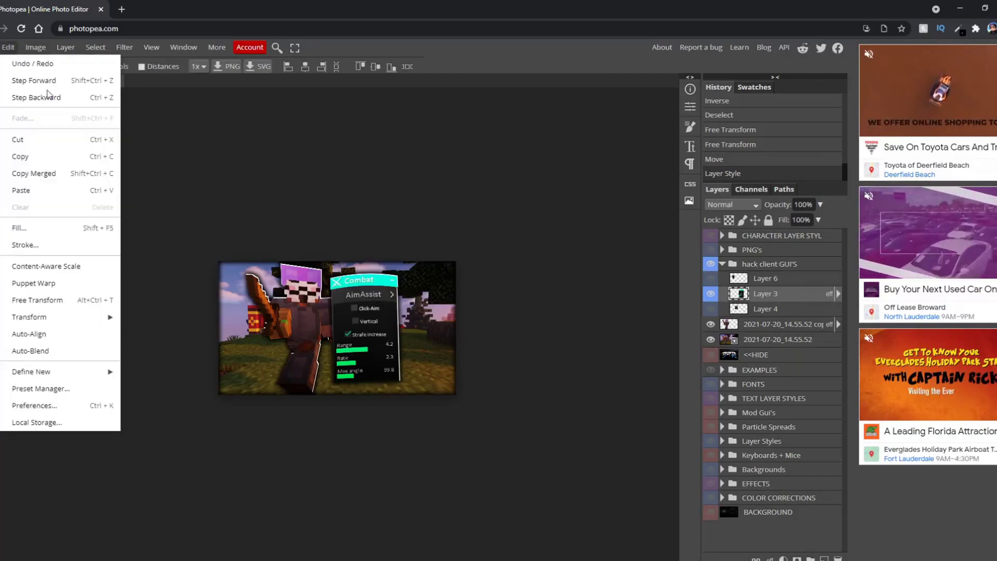
click(73, 299)
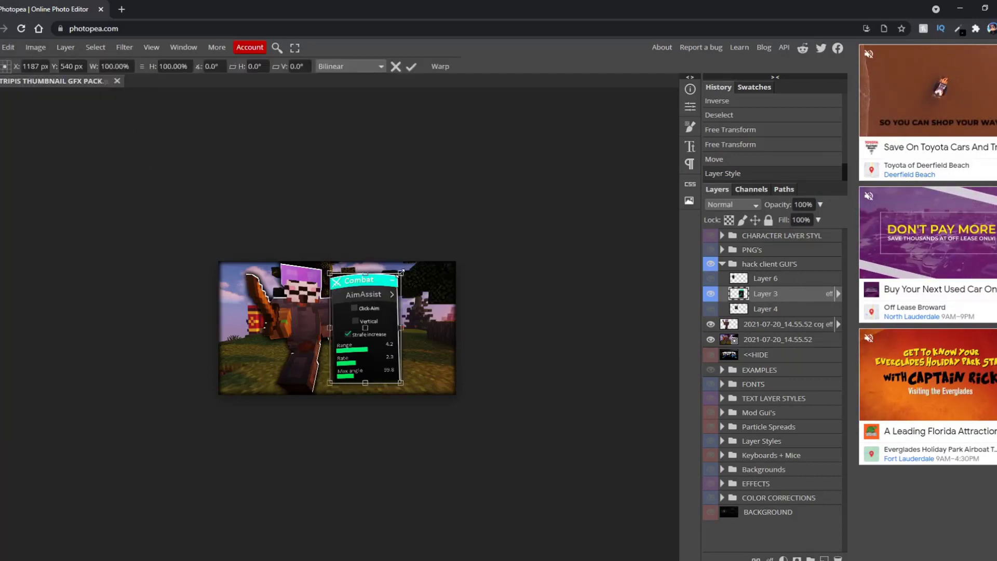
drag(401, 274, 407, 265)
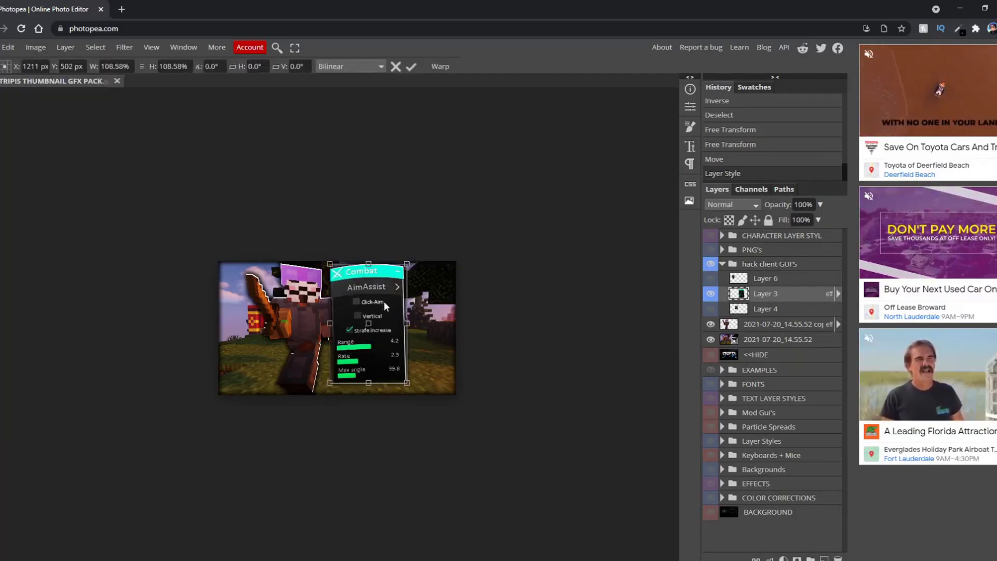
key(shift+Down)
key(shift+Down)
key(shift+Down)
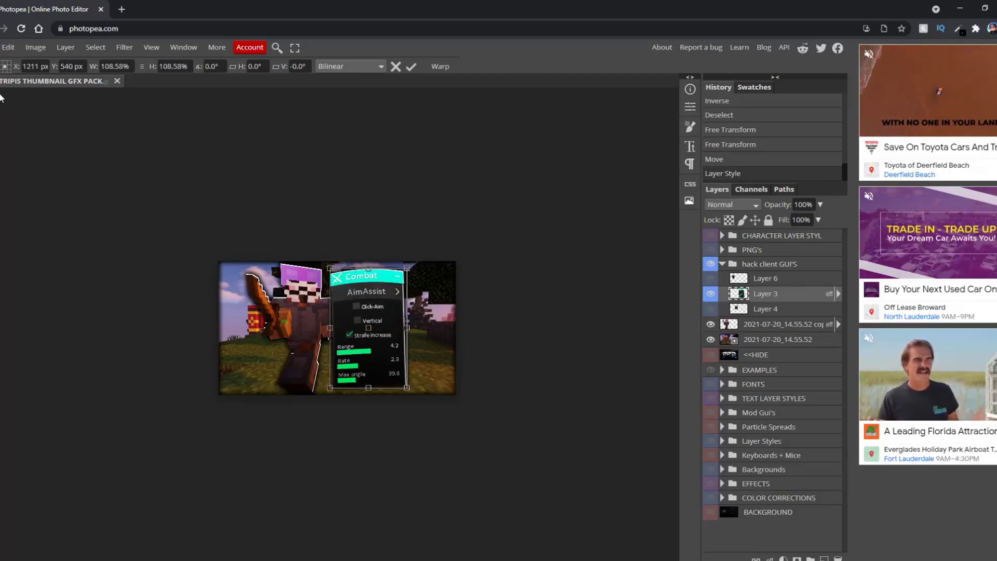
Start a new transform, squashing the panel's height and skewing it about -9°.
click(8, 47)
mouse_move(29, 317)
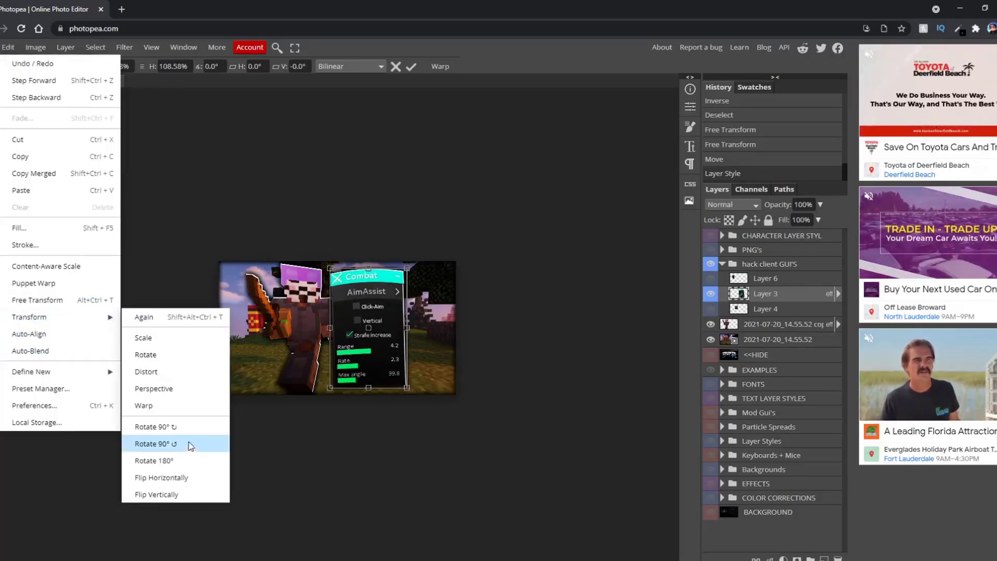
click(156, 389)
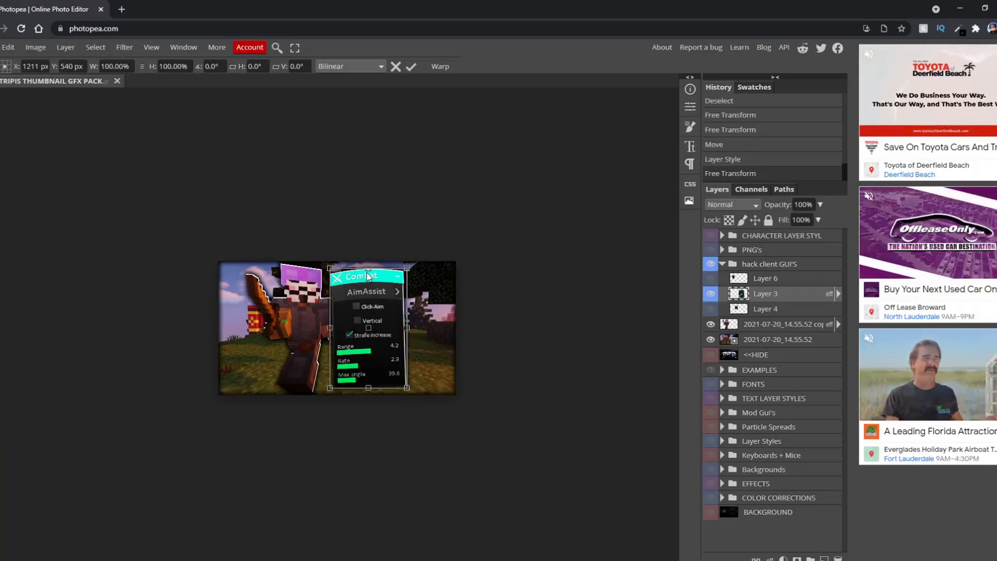
mouse_move(367, 267)
mouse_down()
mouse_move(411, 270)
mouse_move(401, 275)
mouse_up()
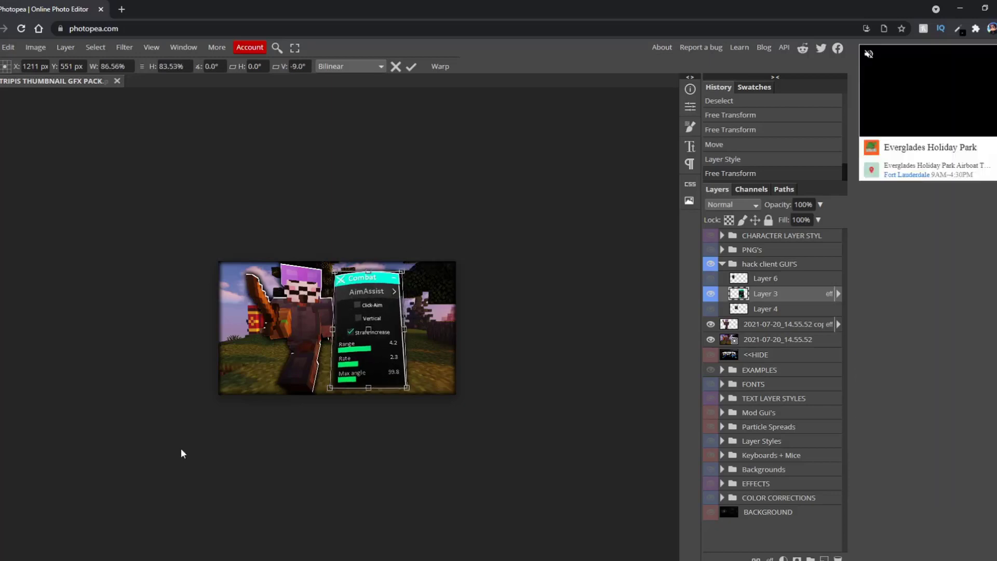
Commit the transform, shift the Combat panel left, and place Layer 3 beneath the player copy.
key(Return)
key(z)
click(399, 328)
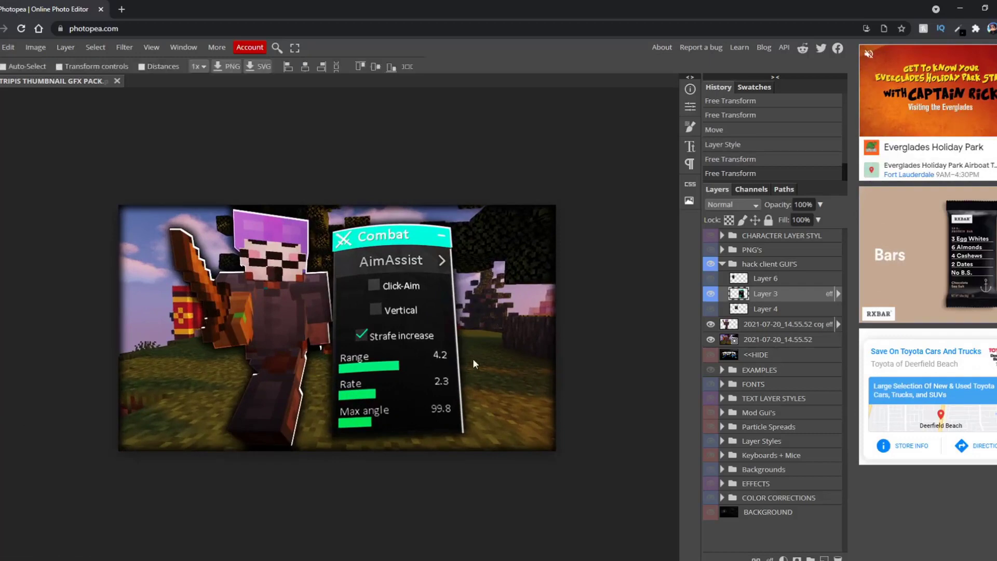
drag(459, 359, 452, 360)
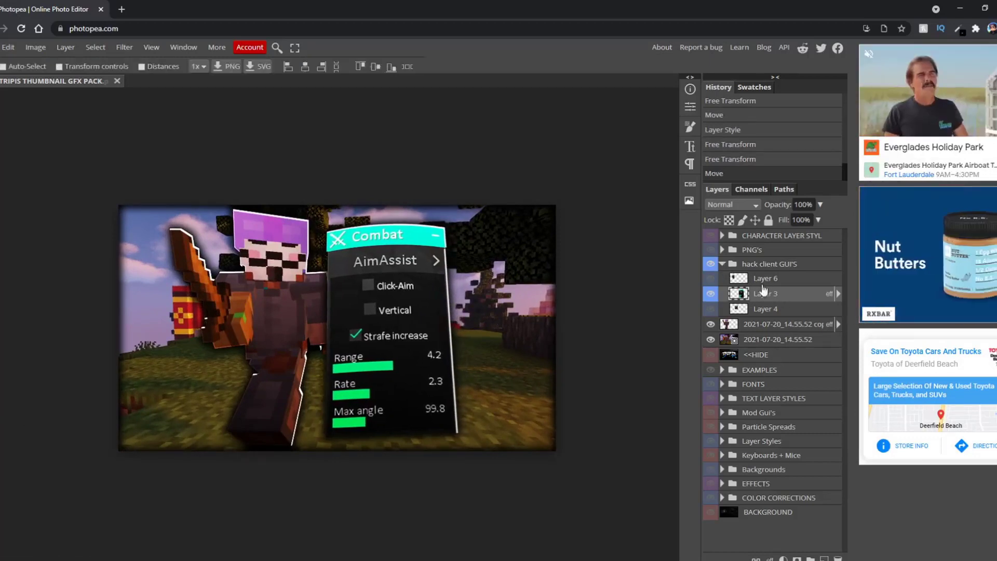
drag(777, 313, 780, 337)
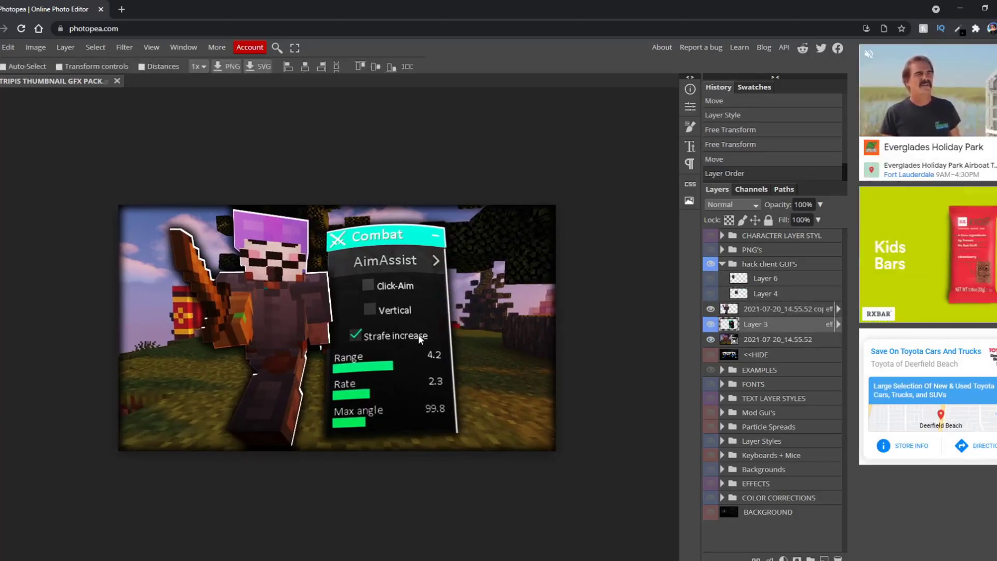
drag(418, 335, 413, 336)
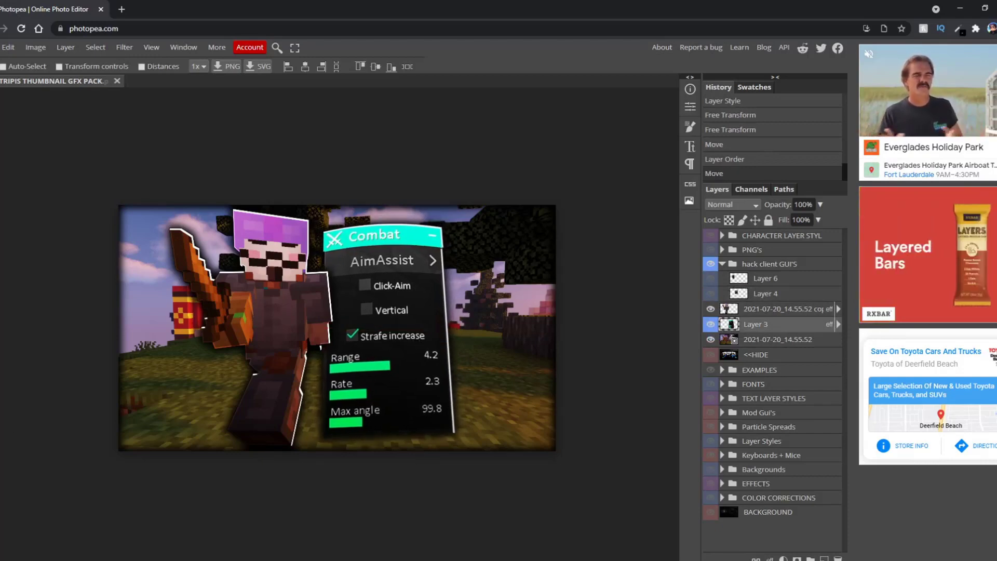
Zoom to check the placement and collapse the hack client GUI'S folder.
key(z)
mouse_move(83, 372)
mouse_down()
mouse_move(422, 355)
mouse_move(546, 335)
mouse_up()
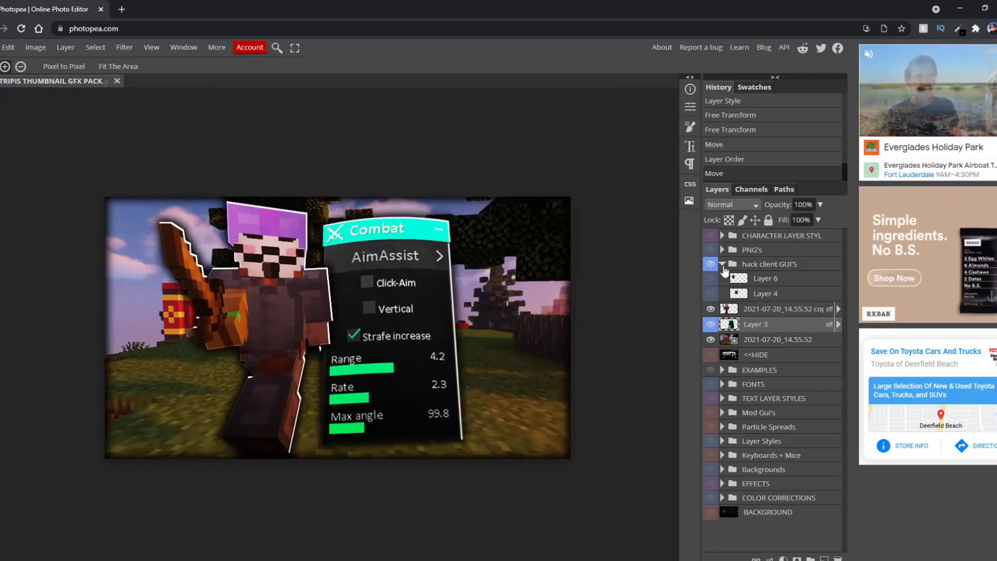
click(723, 264)
drag(468, 296, 450, 290)
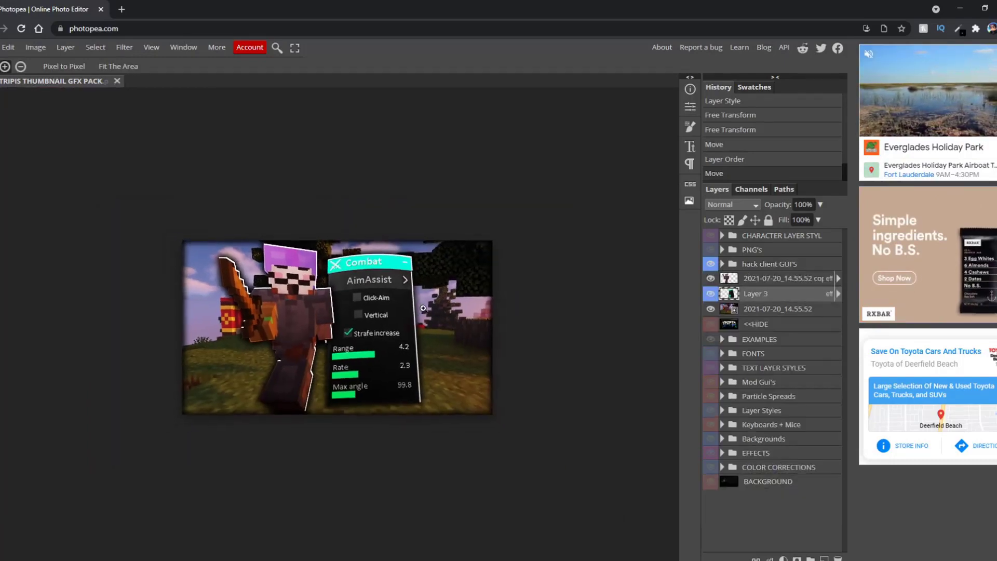
scroll(262, 275, down, 1)
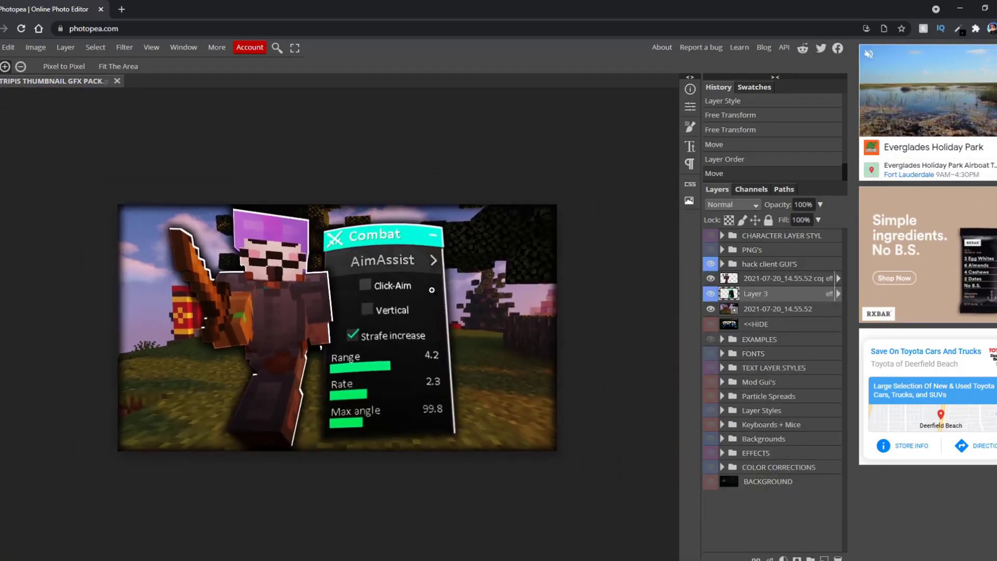
scroll(261, 276, up, 3)
scroll(261, 275, down, 1)
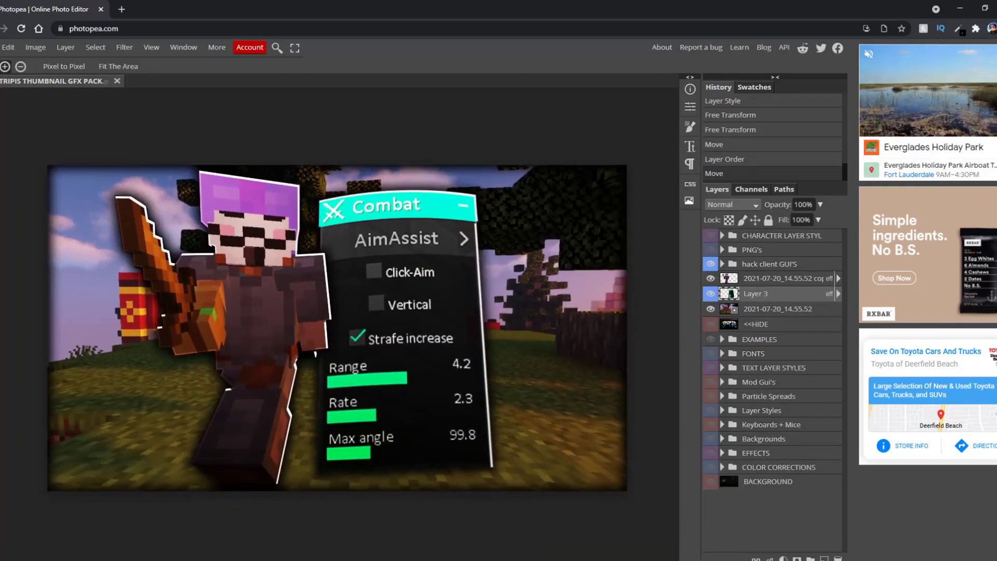
key(v)
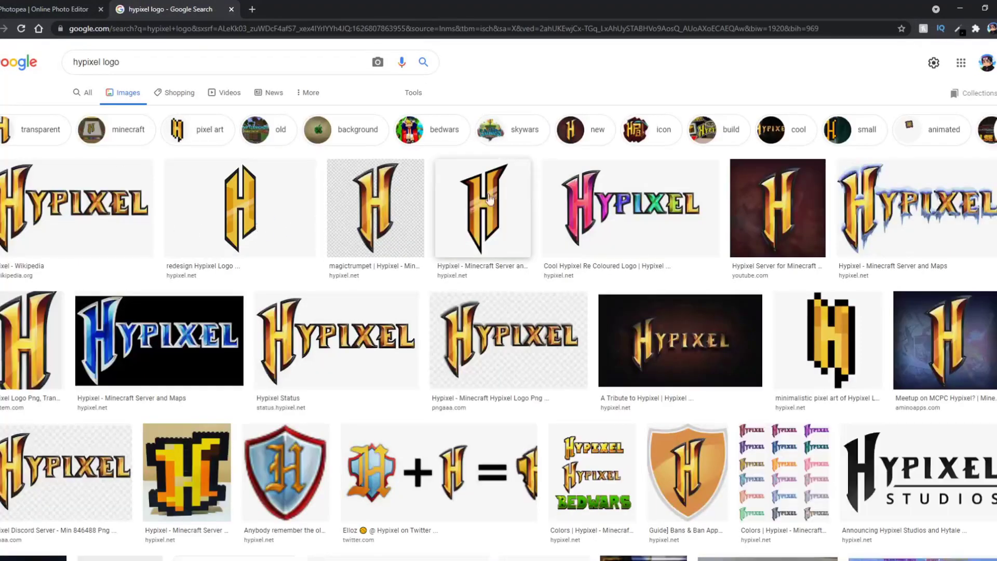
Browse several Hypixel H logo previews in Google Images, ending on the Wikipedia logo.
right_click(534, 317)
click(35, 339)
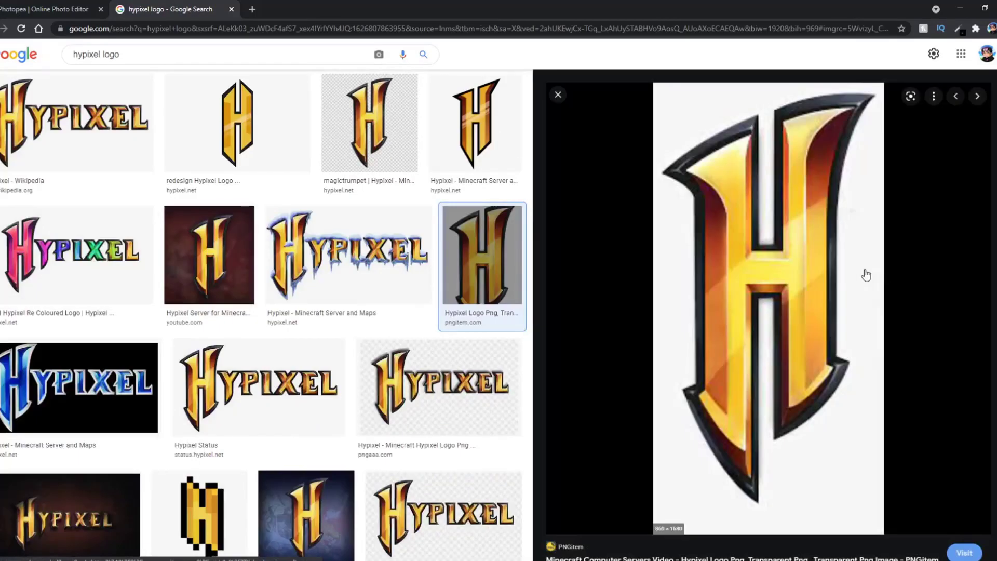
scroll(787, 265, down, 2)
scroll(788, 265, down, 3)
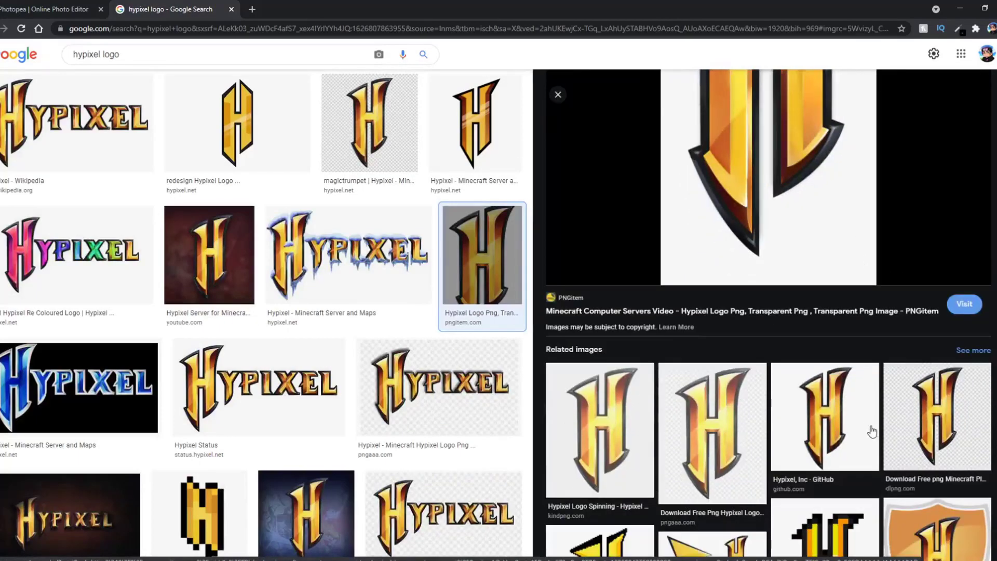
scroll(833, 340, up, 1)
scroll(833, 340, down, 2)
click(842, 344)
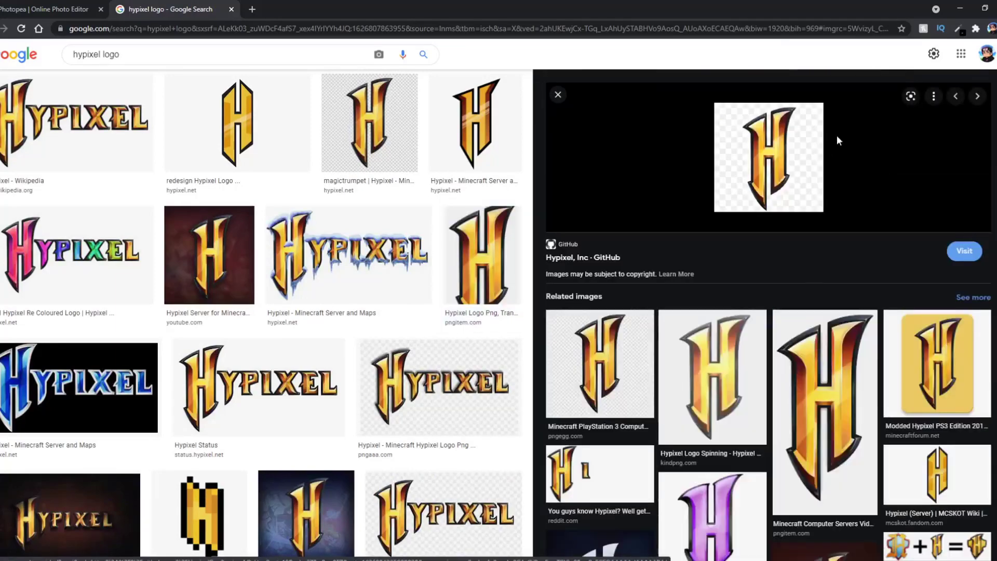
click(798, 345)
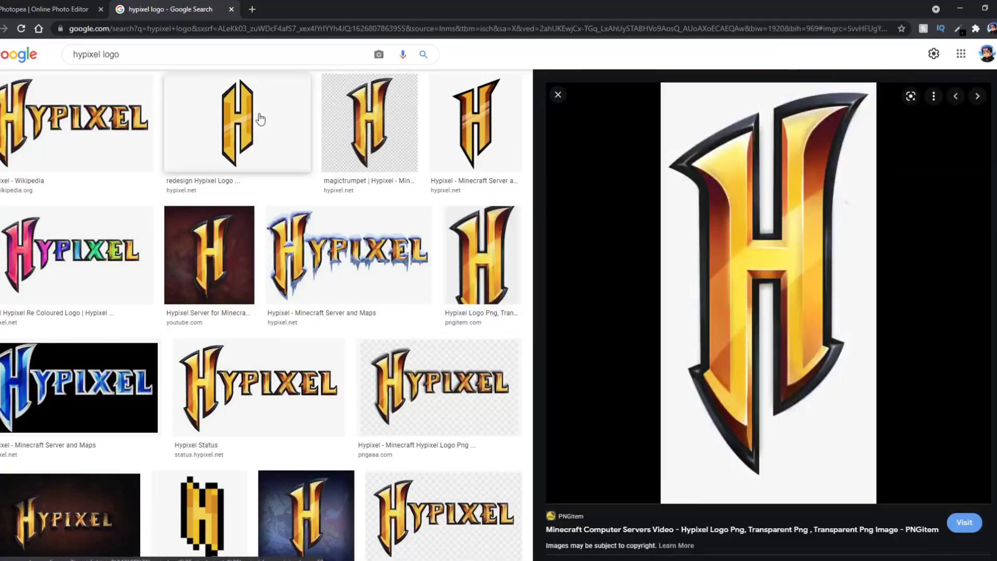
click(250, 121)
click(79, 121)
Save the Wikipedia Hypixel logo as HypixelLogo.png and return to Photopea.
right_click(805, 187)
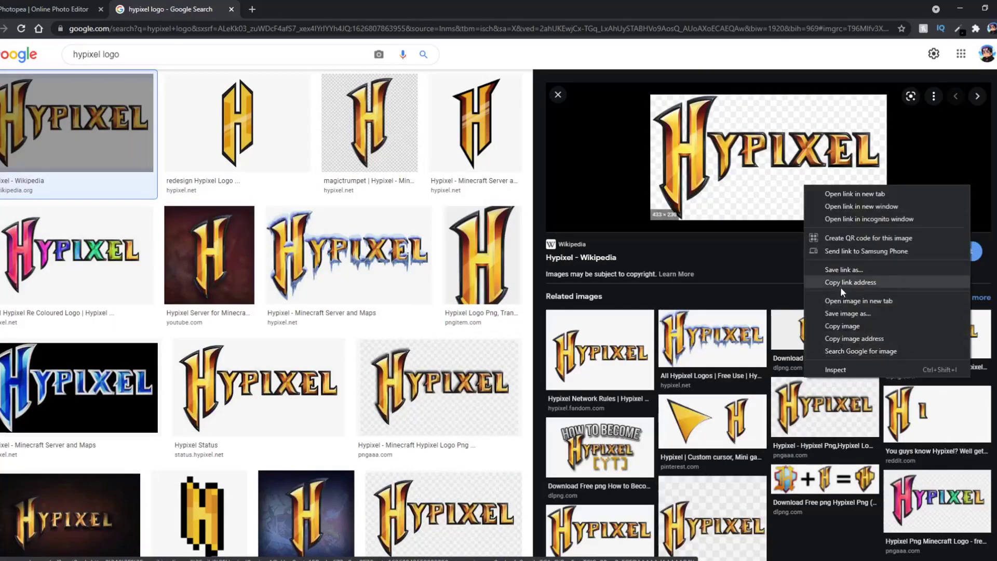
click(847, 313)
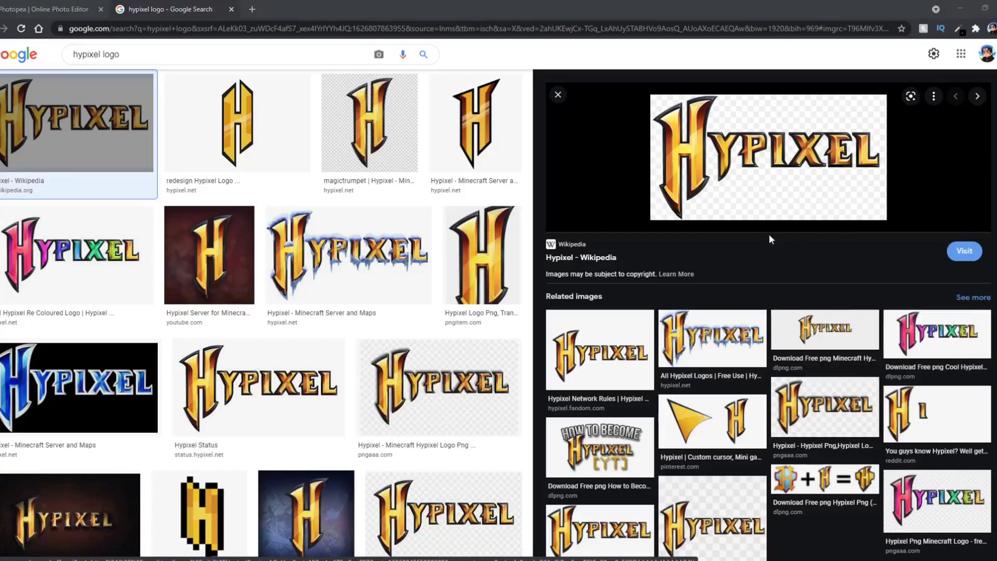
click(405, 276)
key(ctrl+Tab)
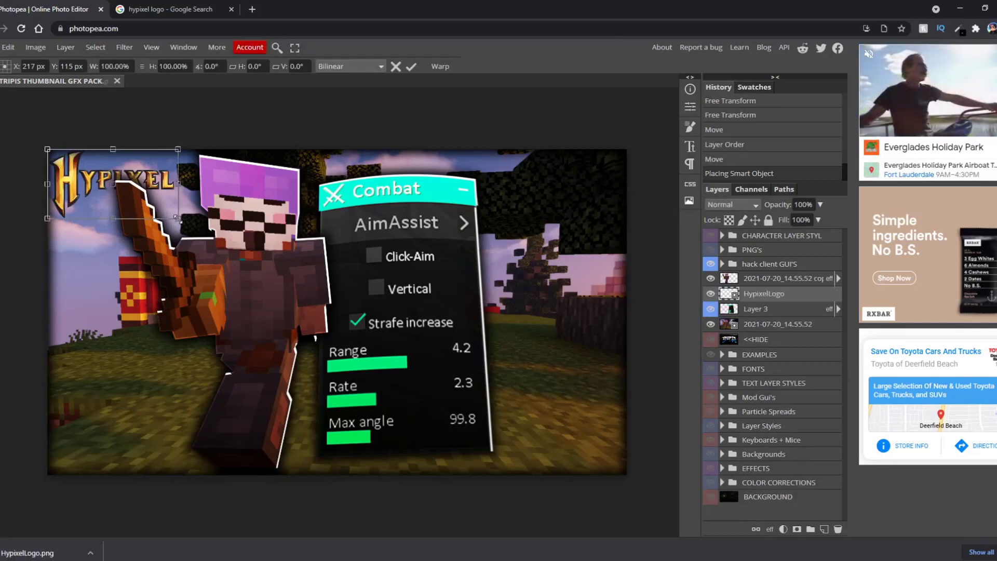
Enlarge the placed Hypixel logo over the Combat panel and move its layer above the player.
mouse_move(436, 328)
mouse_down()
mouse_move(431, 307)
mouse_move(449, 320)
mouse_up()
drag(295, 274, 506, 280)
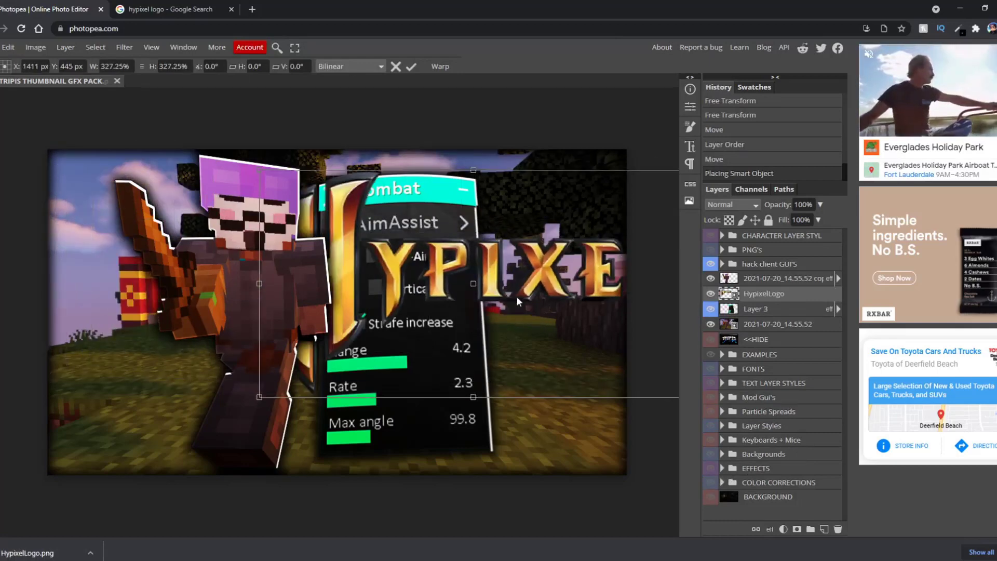
drag(747, 294, 747, 273)
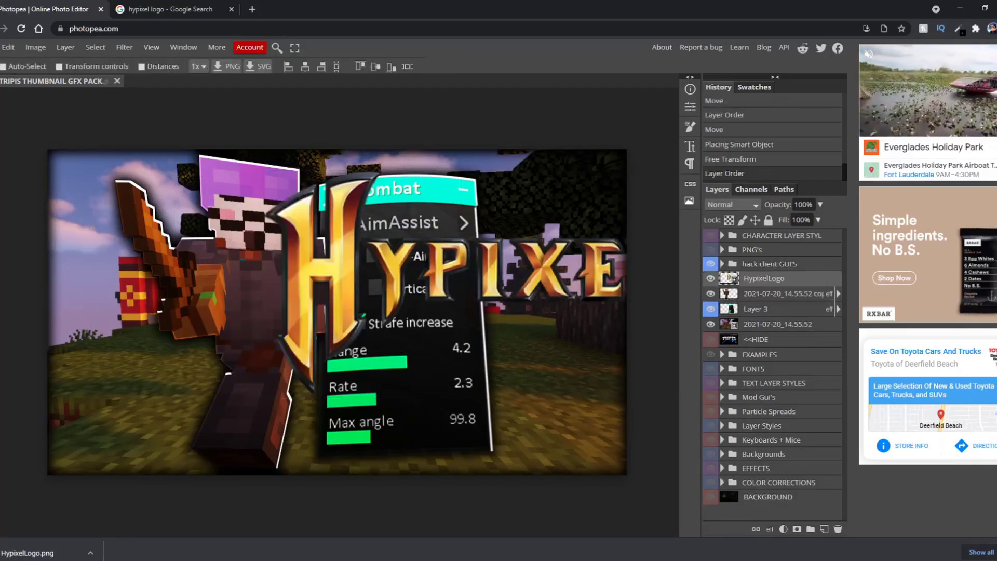
Draw a trial freehand lasso selection on the canvas, then discard it.
right_click(4, 106)
click(4, 129)
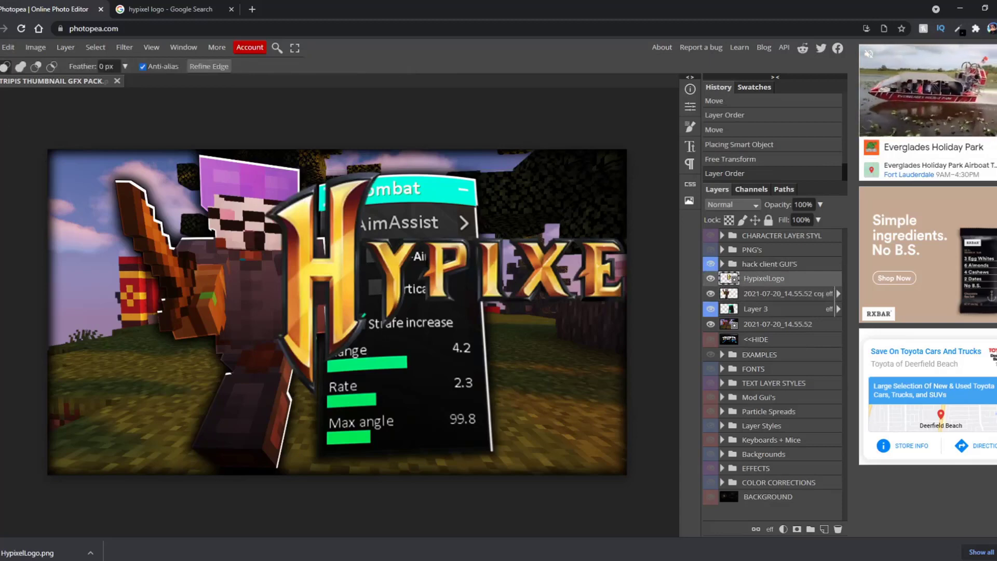
right_click(5, 131)
click(35, 125)
drag(257, 167, 250, 359)
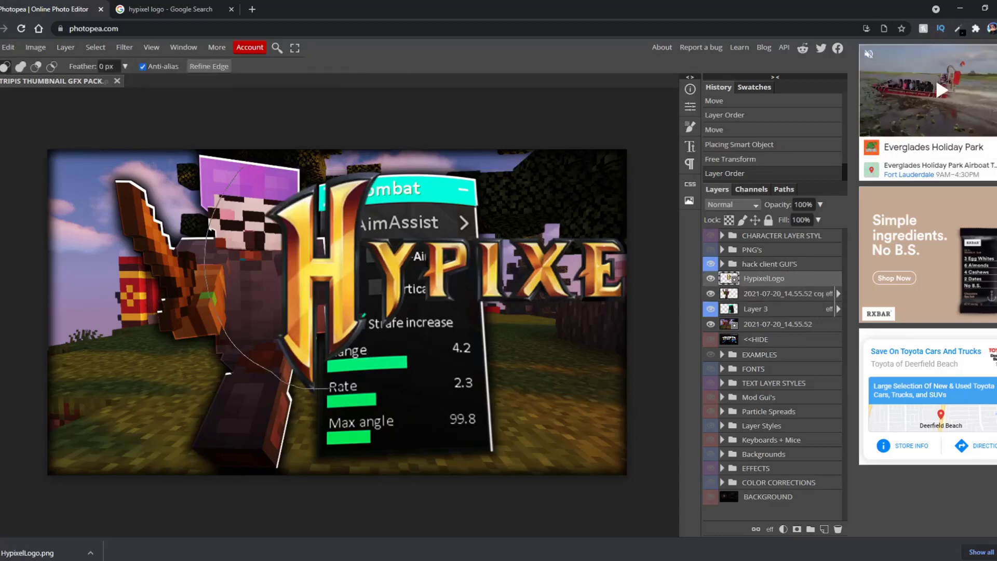
right_click(301, 337)
click(312, 331)
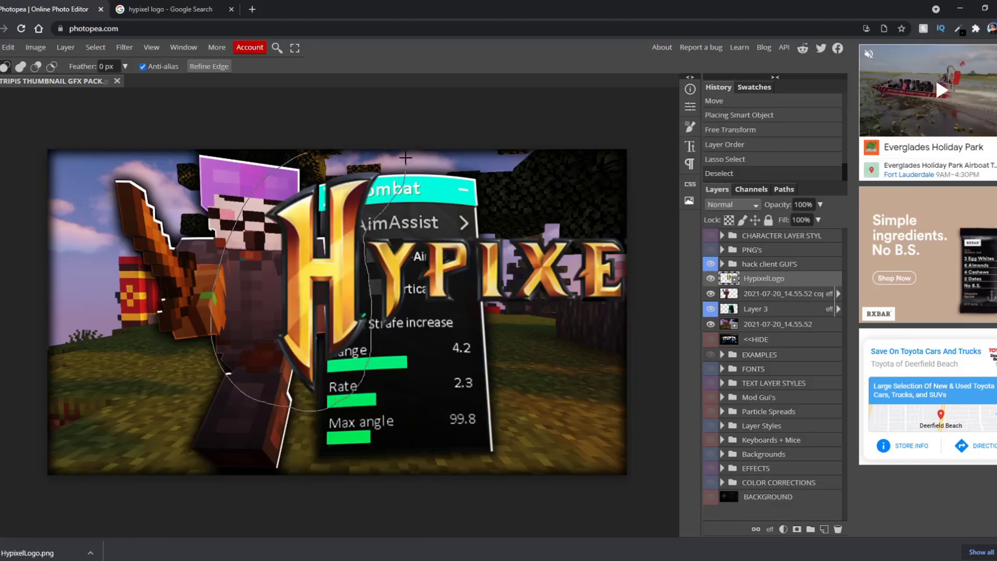
Rasterize the logo layer, invert the selection around the H, delete the rest and deselect.
right_click(310, 168)
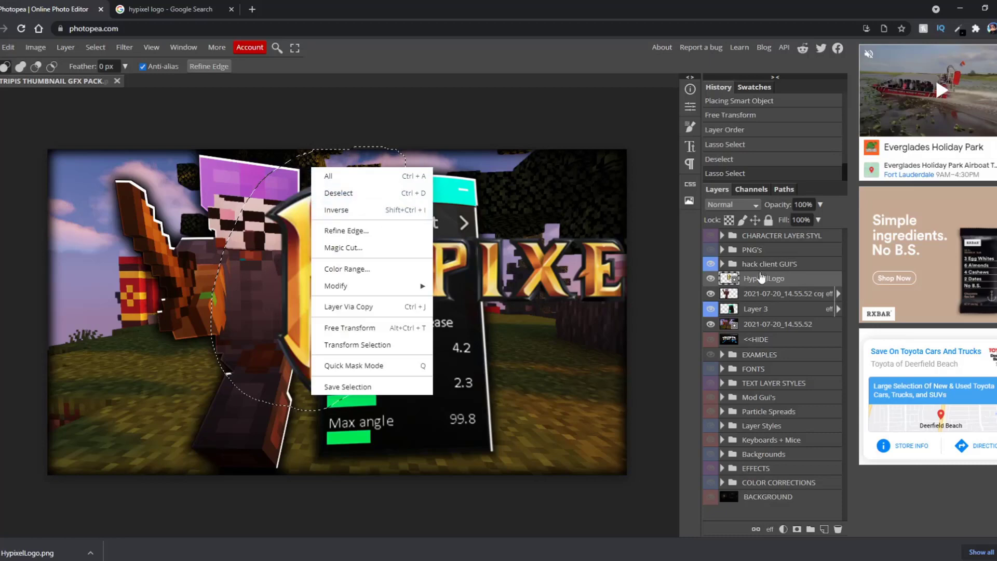
right_click(760, 283)
click(702, 331)
right_click(357, 231)
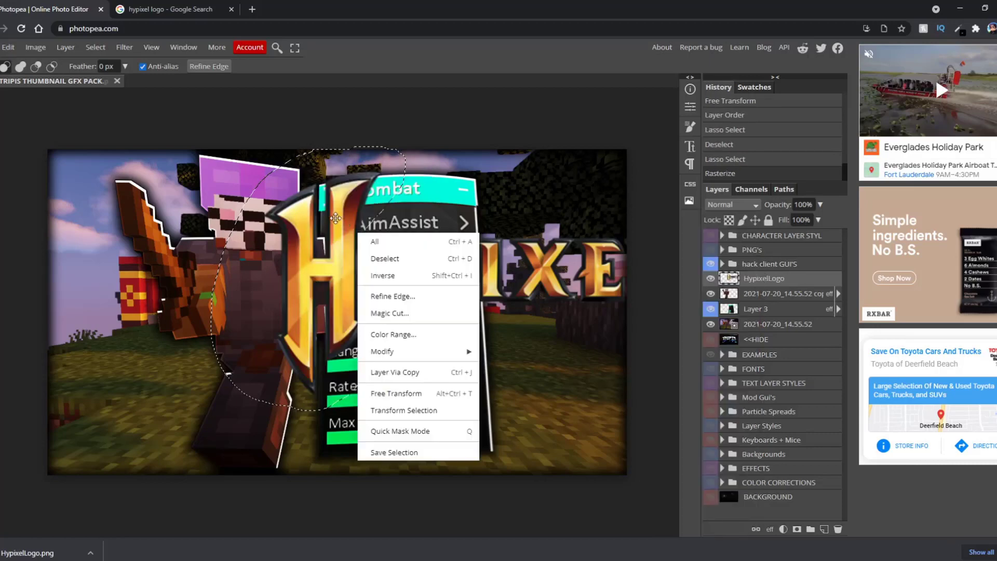
right_click(335, 217)
click(363, 259)
key(Delete)
right_click(356, 254)
click(380, 279)
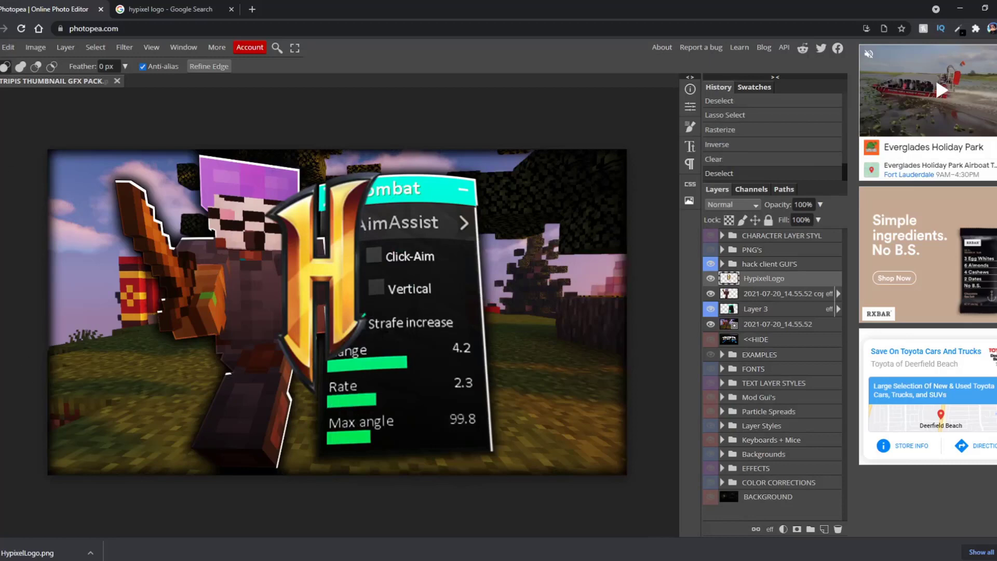
Move the H right of the Combat panel, paste its layer style and skew it into perspective.
drag(380, 273, 593, 275)
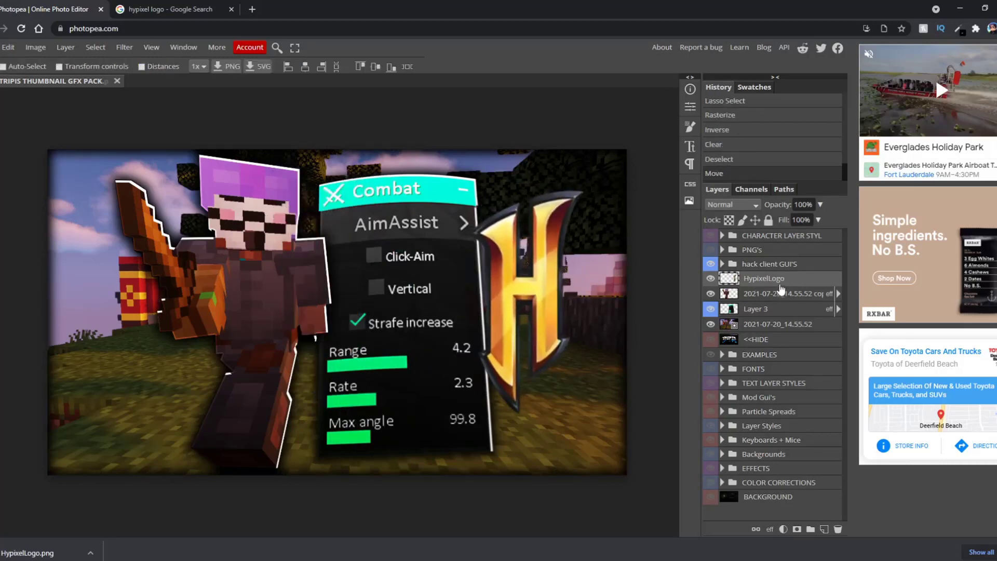
right_click(752, 279)
mouse_move(707, 452)
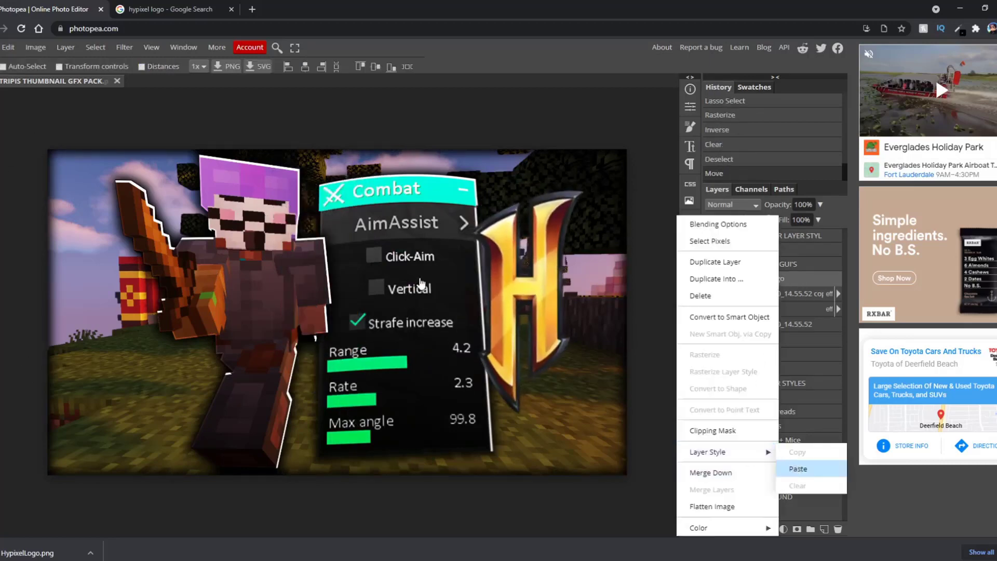
key(ctrl+t)
drag(475, 188, 456, 164)
drag(558, 256, 555, 256)
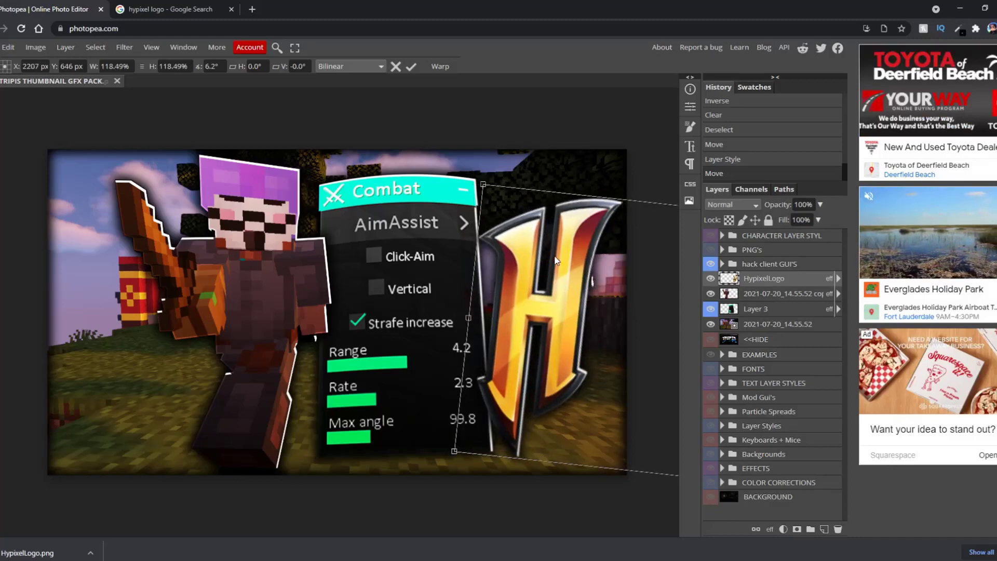
Tuck the H layer behind the Combat panel and shift the panel slightly left.
drag(785, 312, 785, 321)
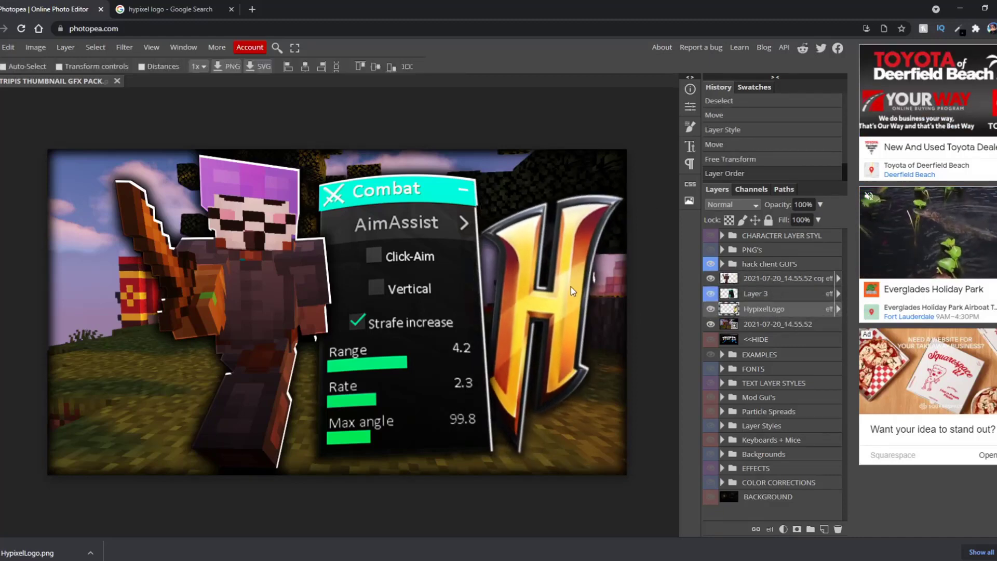
key(Left)
key(Left)
key(Left)
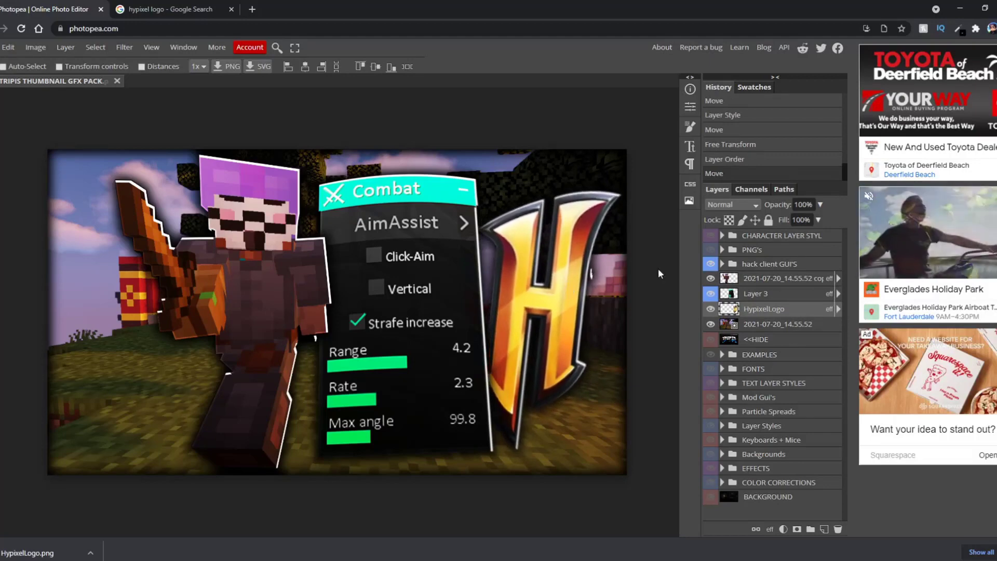
click(782, 295)
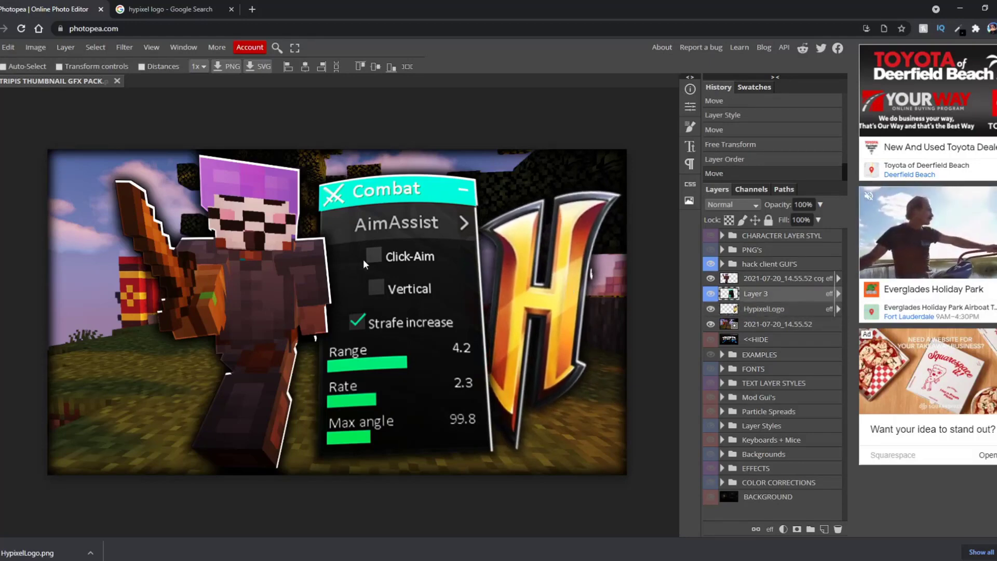
drag(363, 259, 357, 258)
click(802, 311)
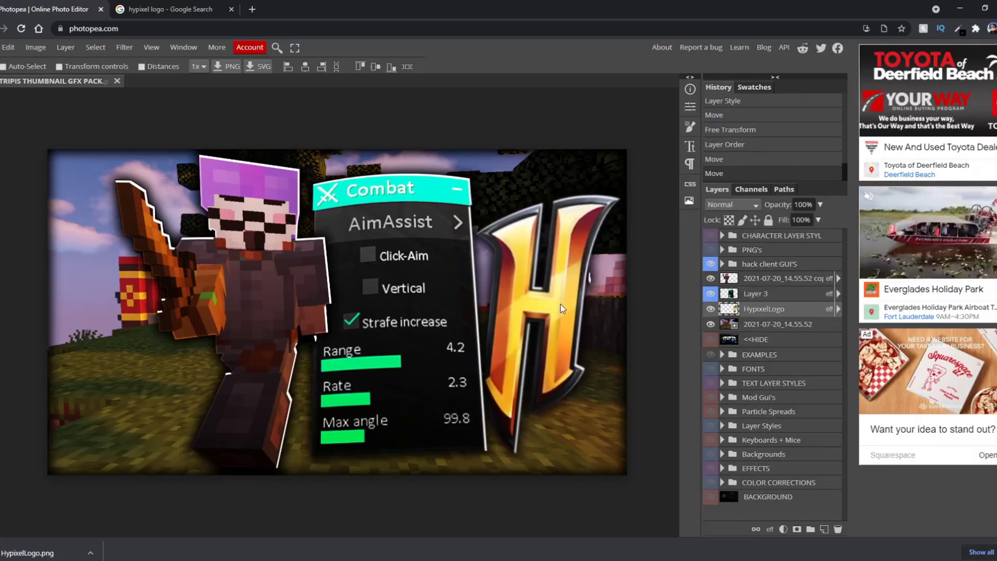
key(z)
key(ctrl+minus)
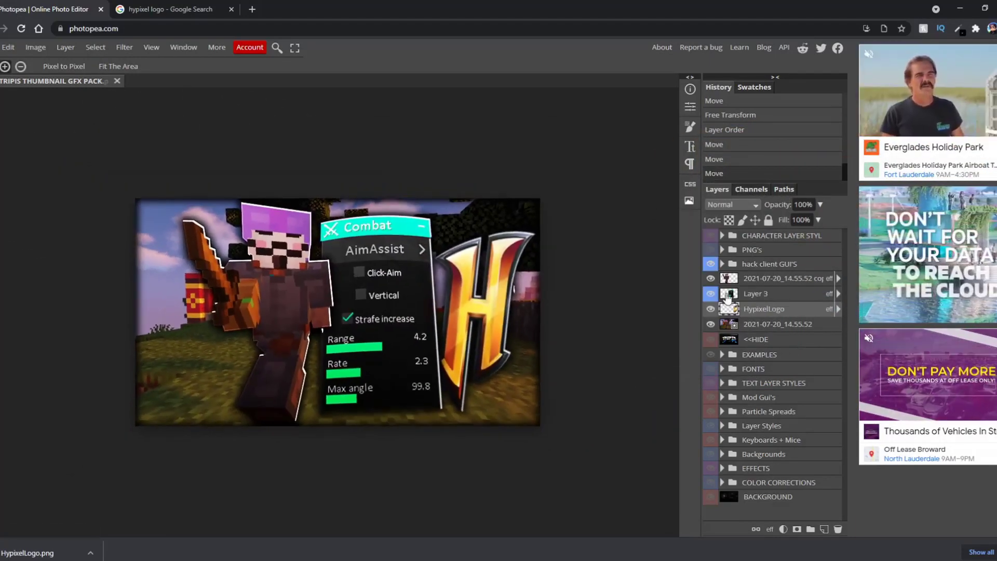
Compare the thumbnail with the H hidden and shown, fine-tuning the Combat panel's position.
click(709, 309)
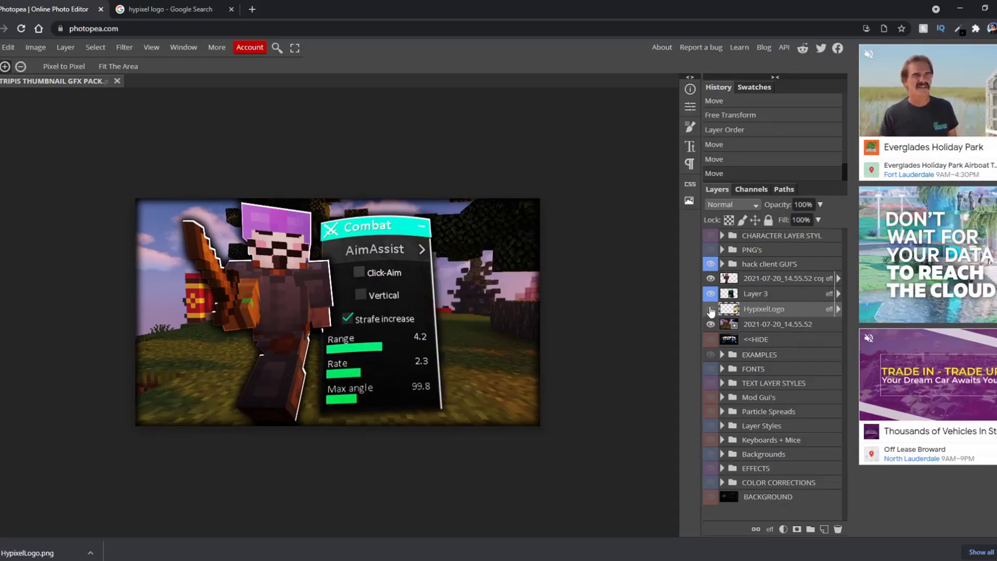
click(709, 310)
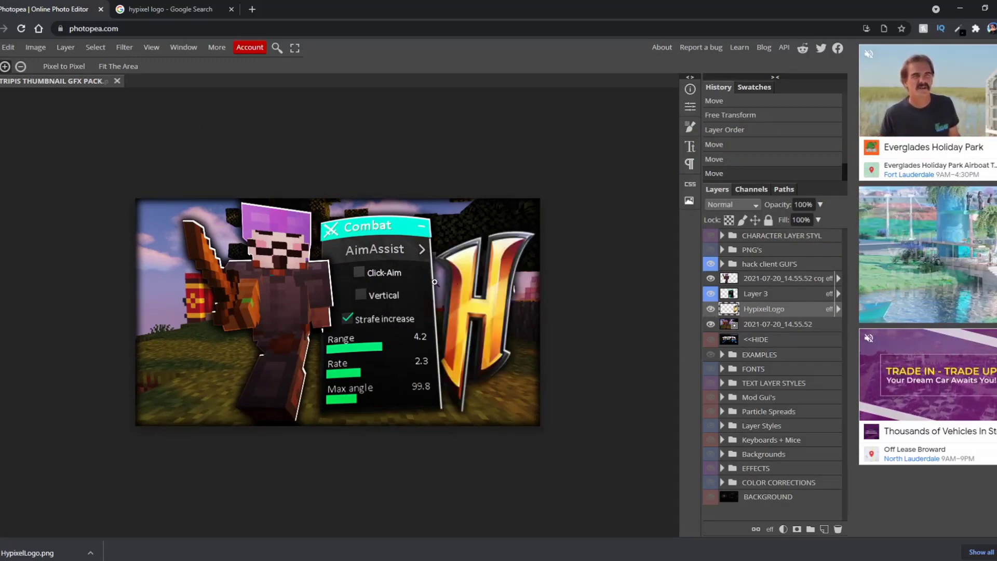
scroll(404, 290, up, 3)
scroll(166, 274, down, 5)
scroll(167, 275, up, 3)
scroll(161, 268, down, 3)
scroll(161, 267, up, 2)
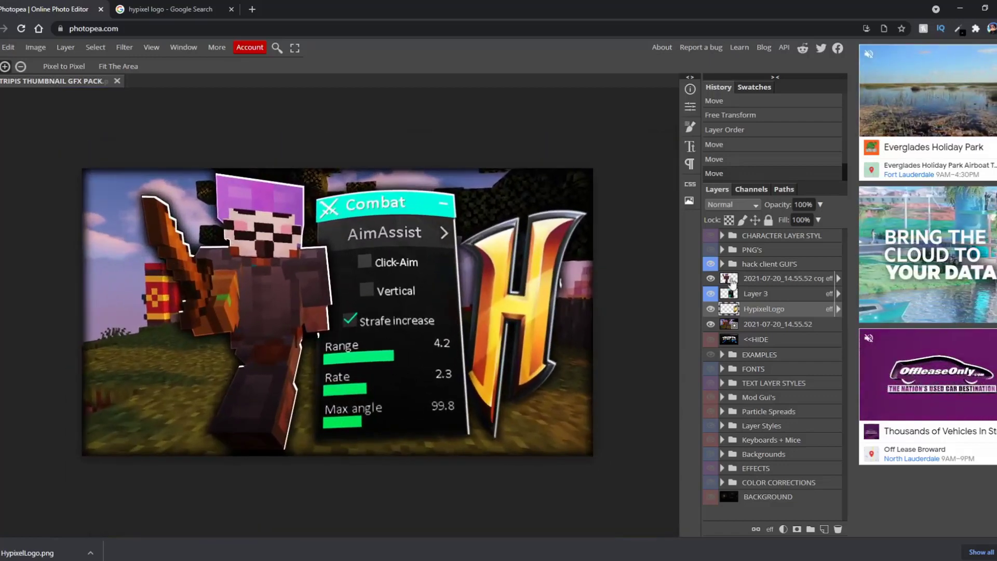
click(709, 310)
key(v)
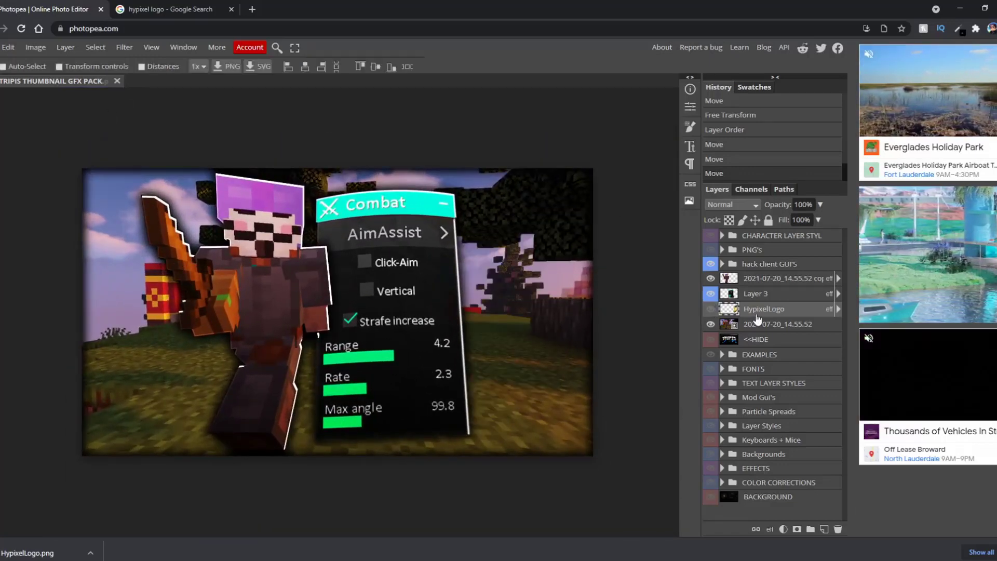
click(756, 293)
mouse_move(398, 302)
mouse_down()
mouse_move(417, 298)
mouse_move(404, 299)
mouse_up()
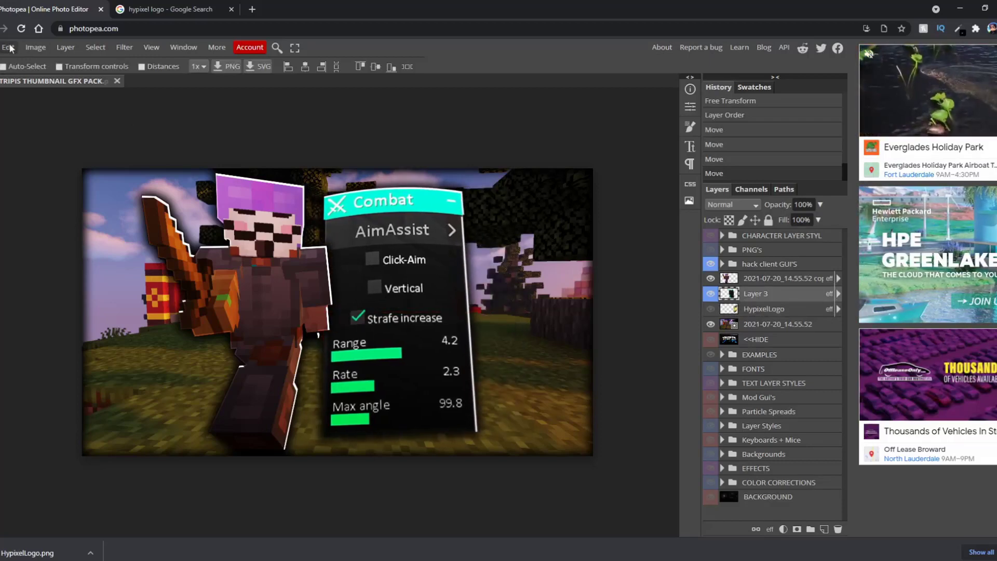
key(z)
scroll(14, 378, down, 5)
scroll(494, 274, up, 5)
scroll(494, 273, down, 3)
scroll(373, 286, up, 4)
scroll(373, 286, down, 3)
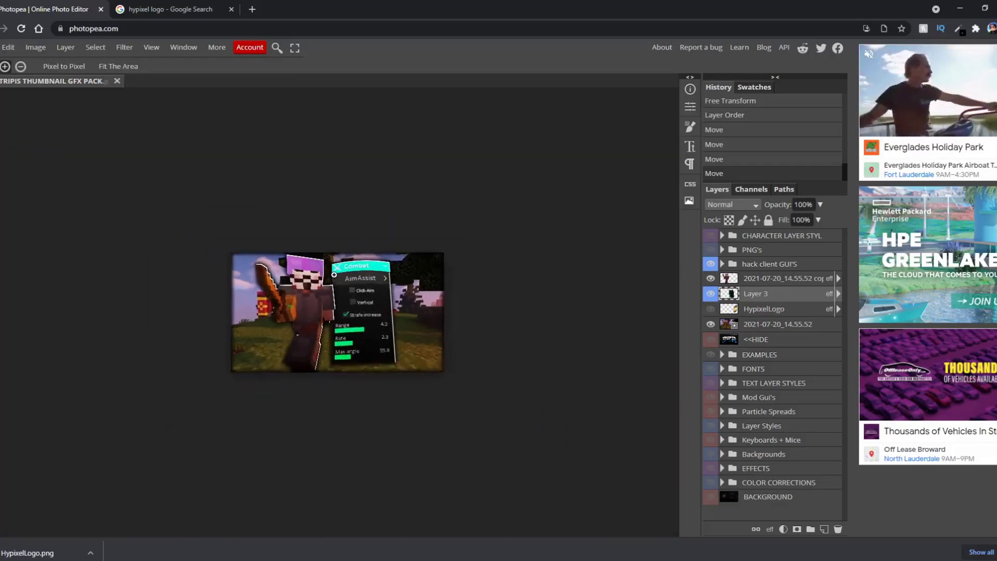
scroll(259, 224, up, 2)
scroll(260, 224, up, 2)
scroll(337, 311, down, 2)
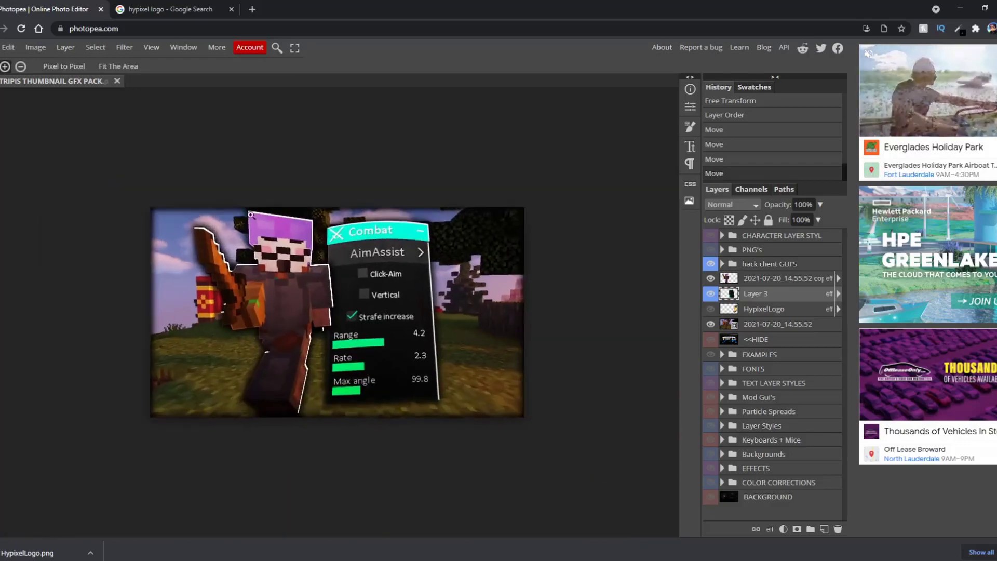
scroll(338, 311, up, 2)
click(710, 309)
key(v)
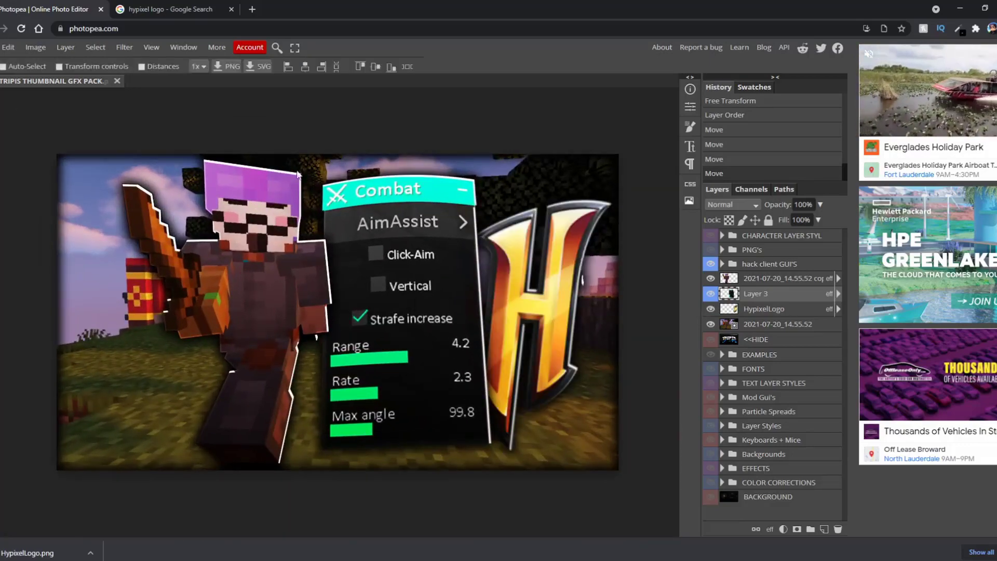
drag(584, 260, 577, 256)
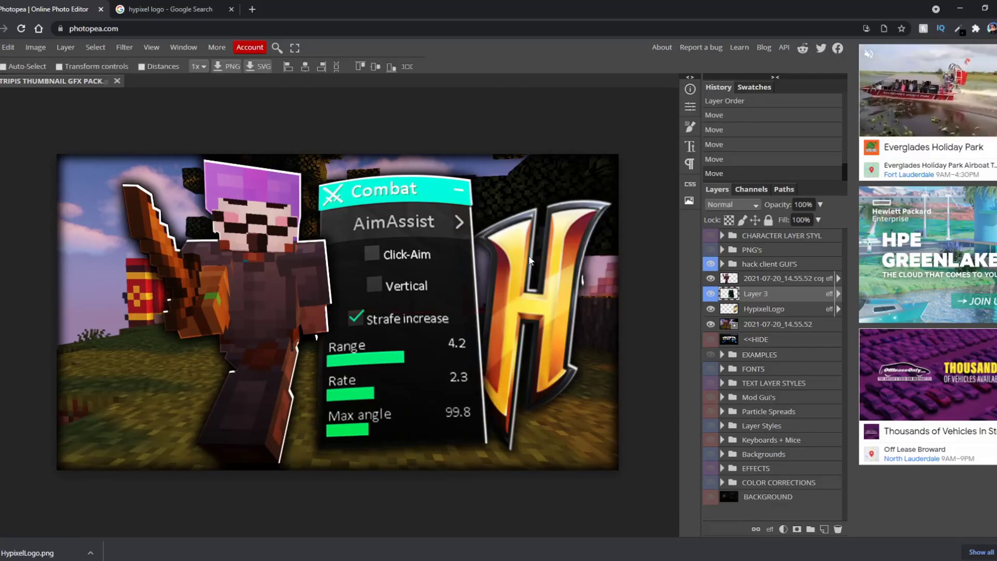
Free-transform the H logo slightly smaller and nudge it into place beside the panel.
click(787, 309)
click(8, 47)
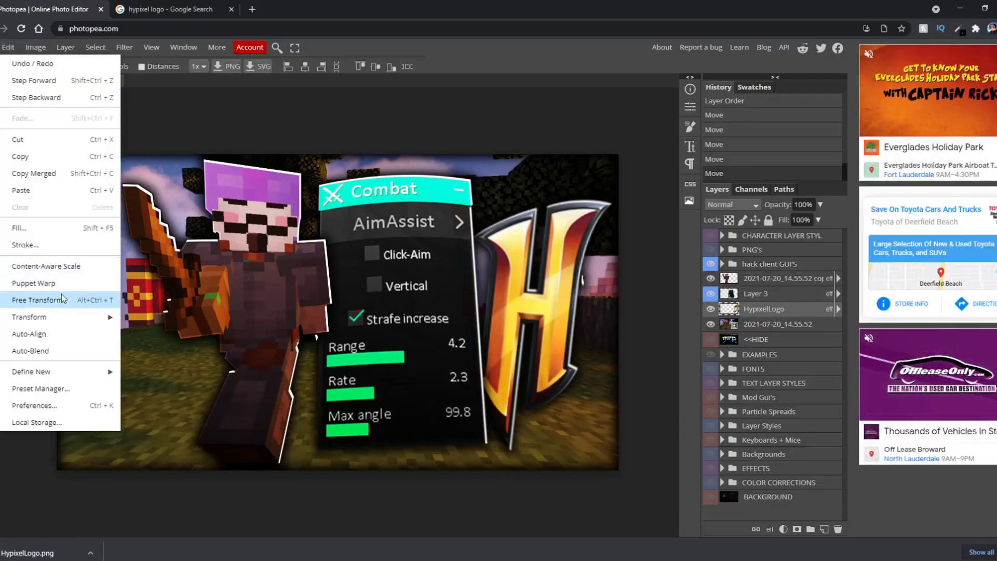
click(47, 301)
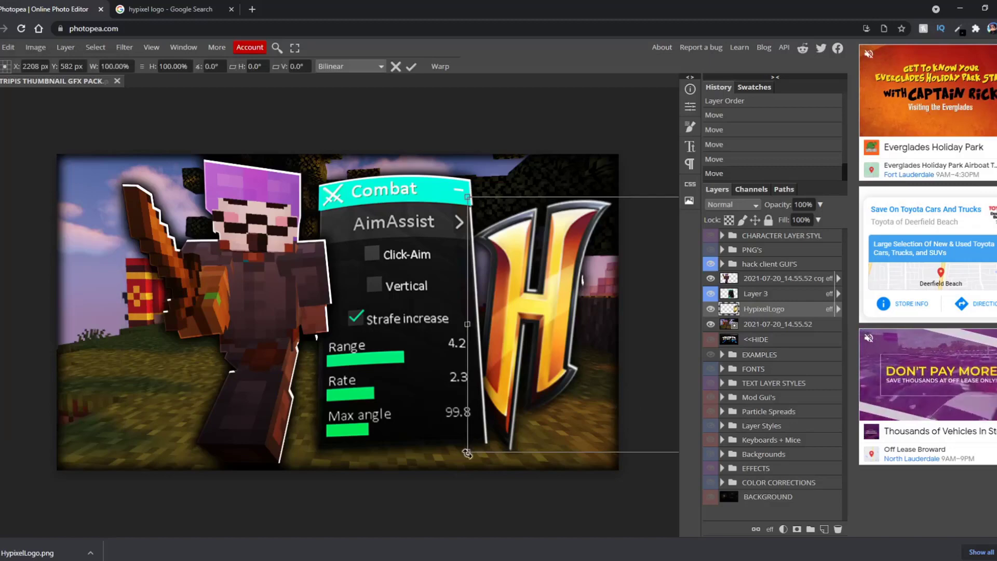
drag(467, 452, 476, 448)
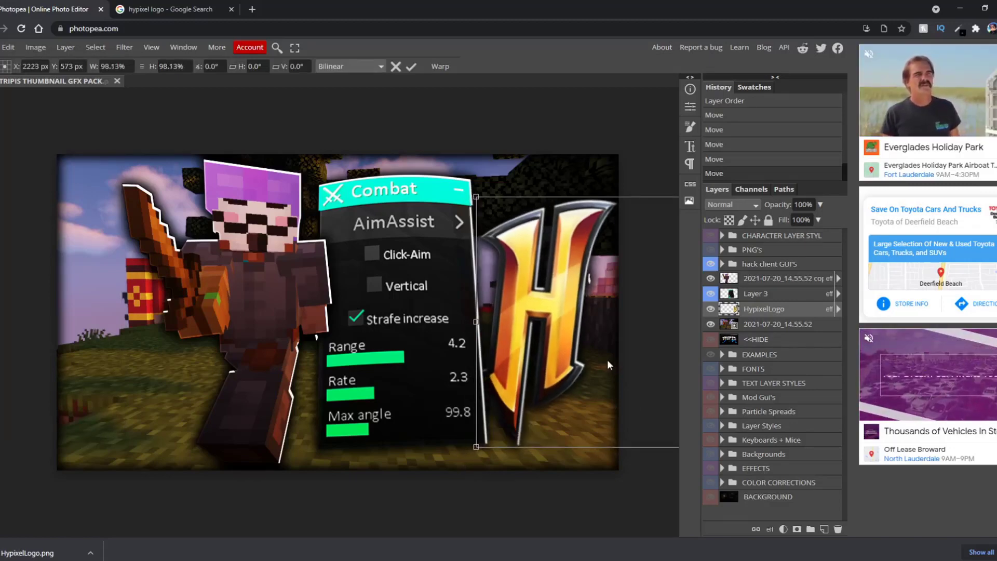
drag(608, 360, 599, 359)
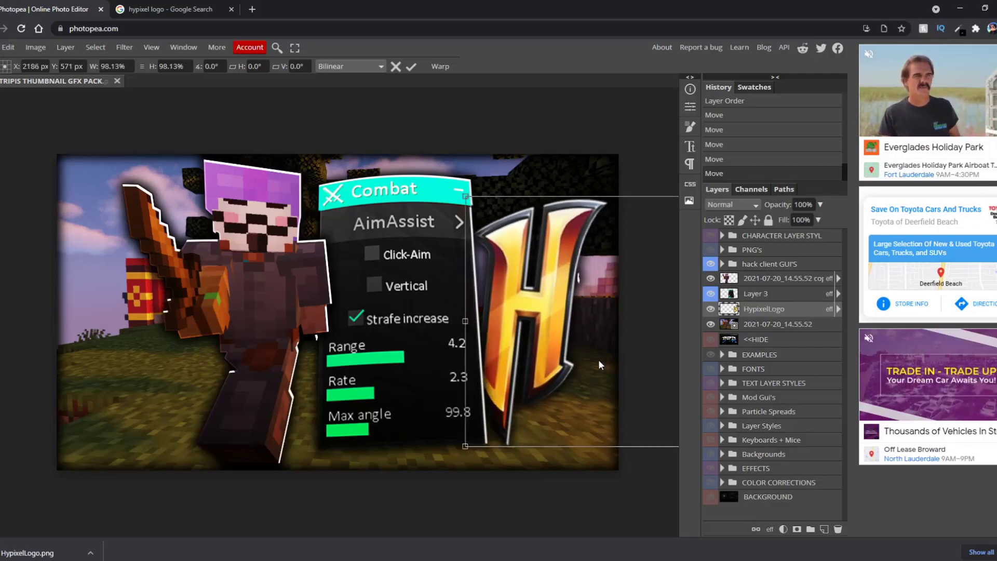
drag(603, 357, 601, 353)
scroll(350, 274, down, 3)
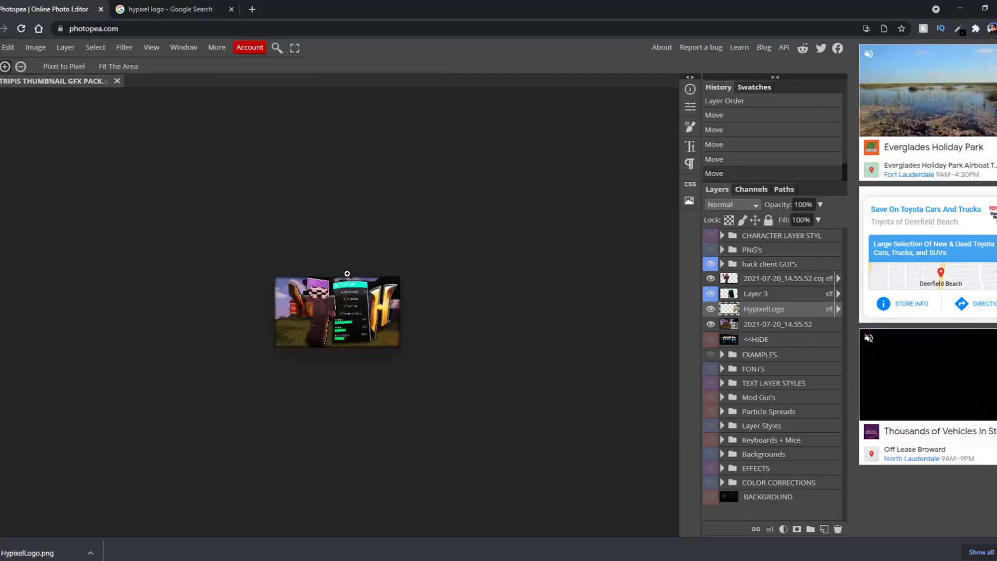
scroll(312, 276, down, 2)
scroll(312, 276, up, 3)
scroll(452, 293, up, 3)
scroll(452, 292, down, 3)
scroll(350, 265, down, 1)
scroll(311, 239, up, 2)
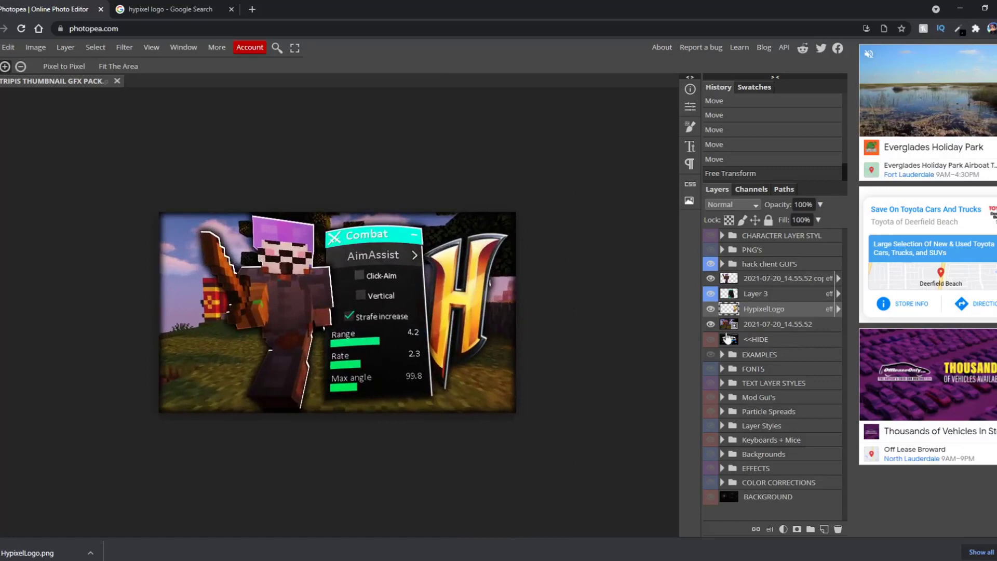
click(711, 384)
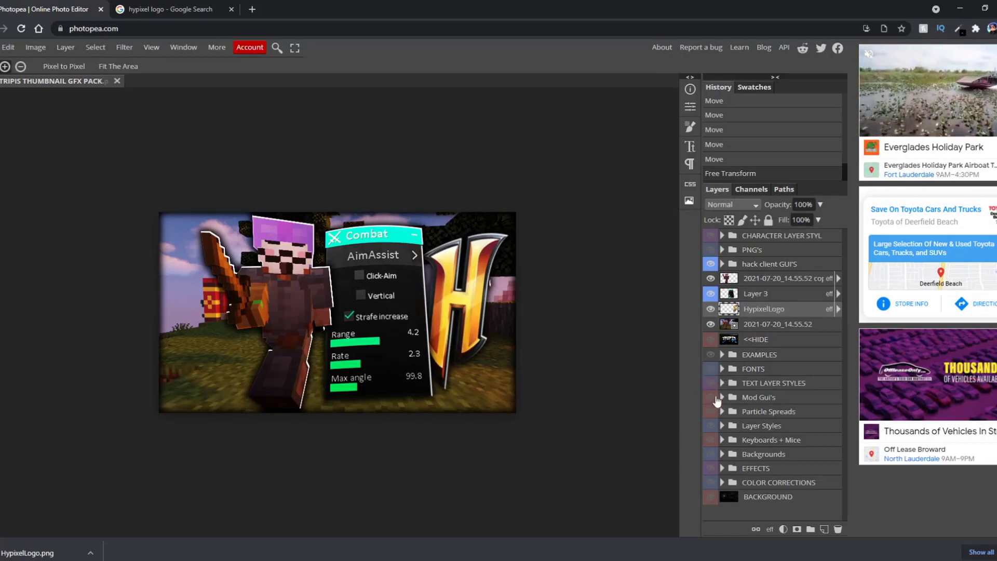
click(746, 399)
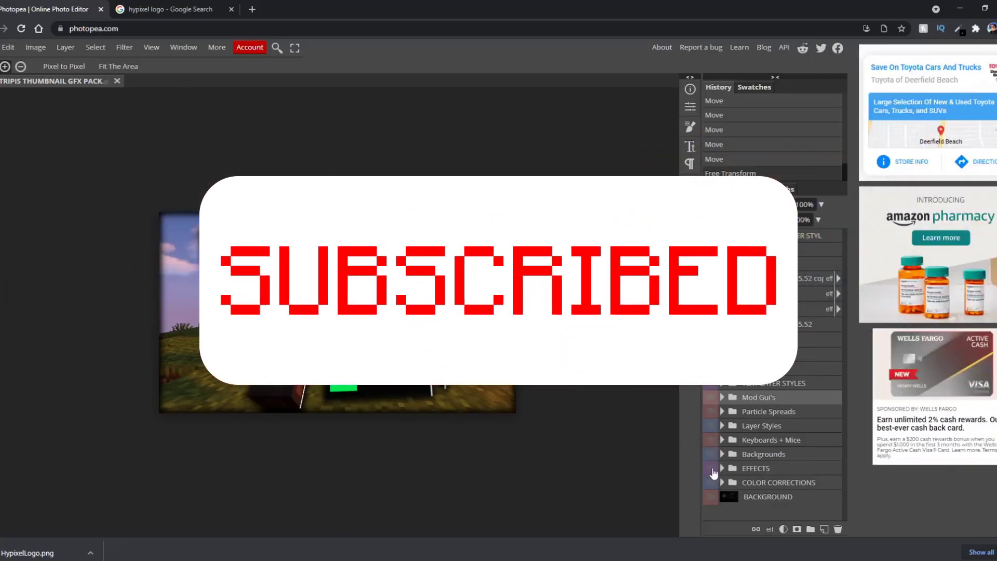
click(711, 469)
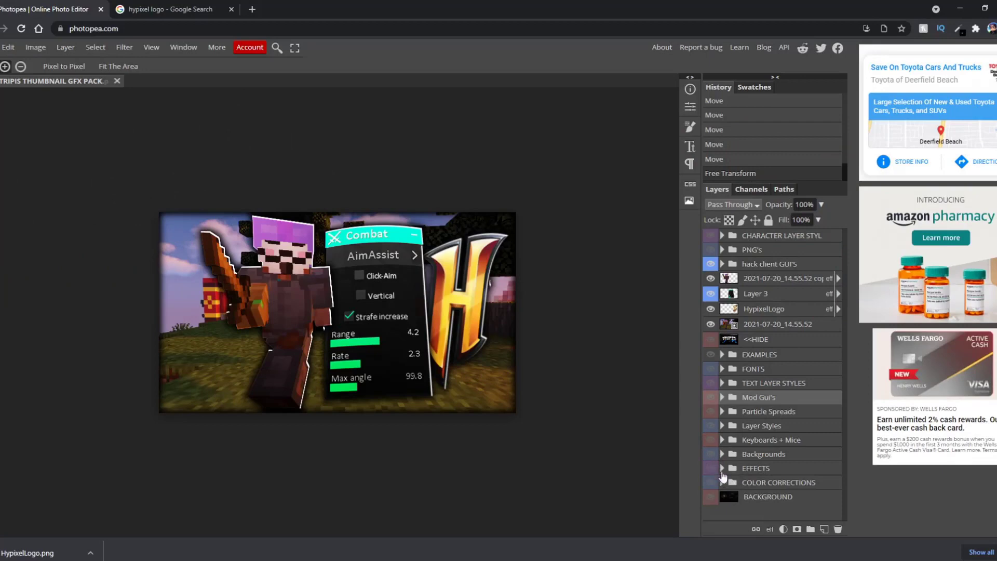
Move the COLOR CORRECTIONS group just below hack client GUI'S and expand it.
click(769, 485)
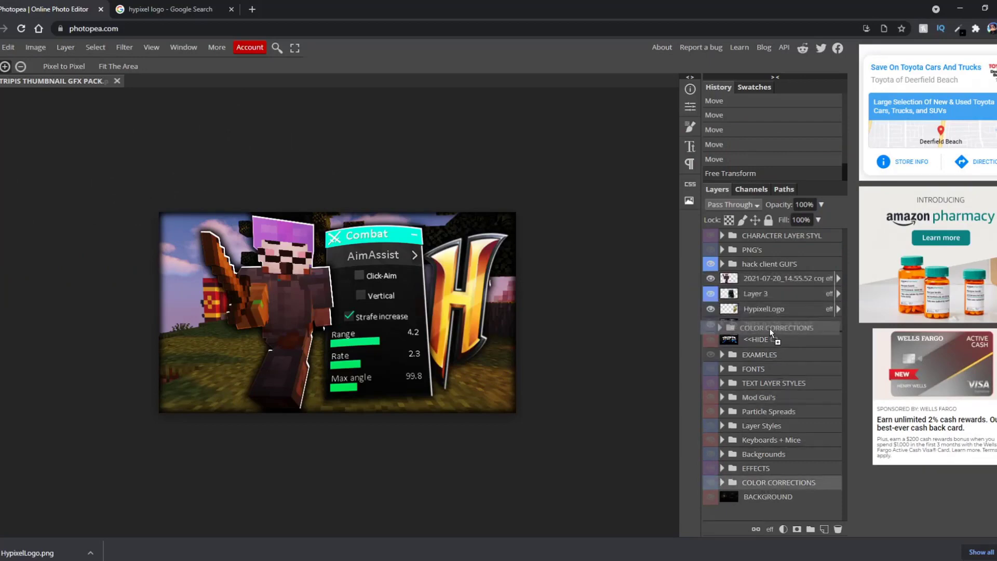
drag(770, 328, 767, 275)
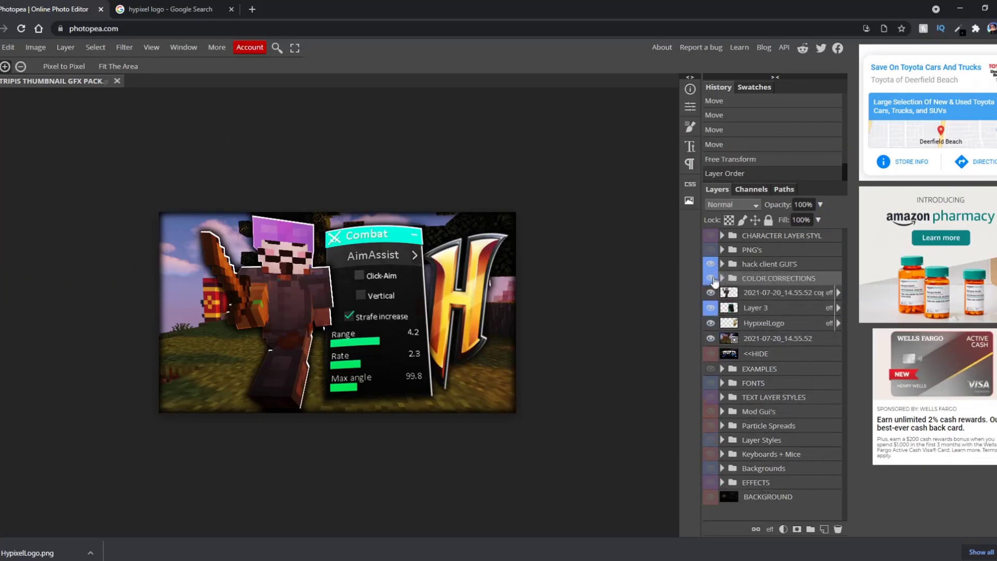
click(721, 279)
Try the CC1, CC3 and CC4 colour grades, then collapse the group.
click(761, 295)
click(710, 294)
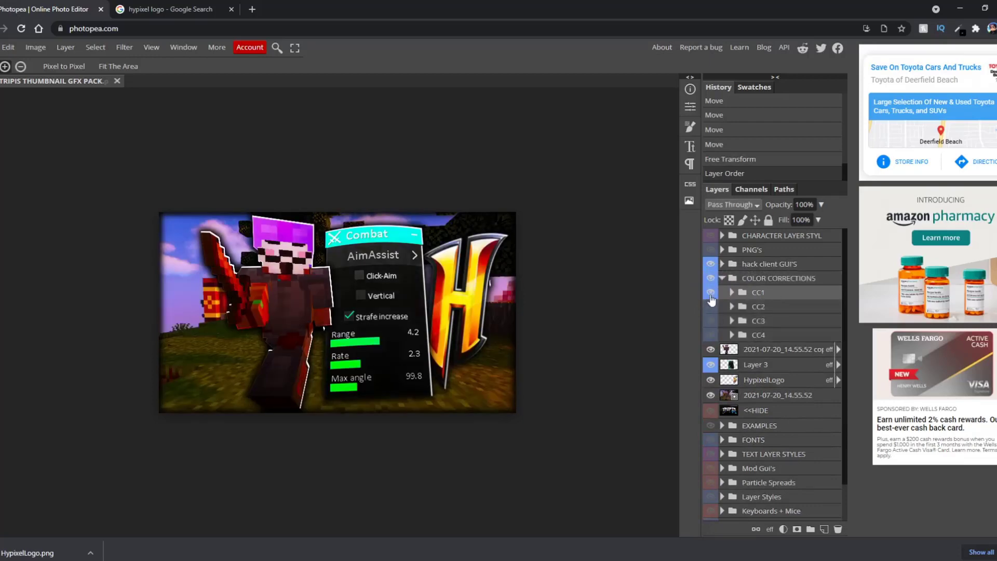
click(710, 293)
click(711, 320)
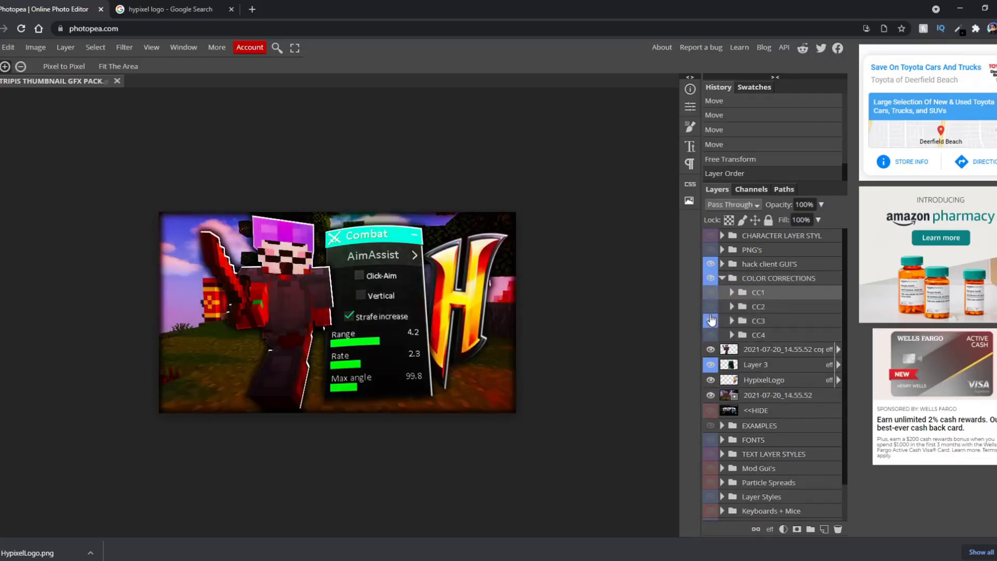
click(711, 334)
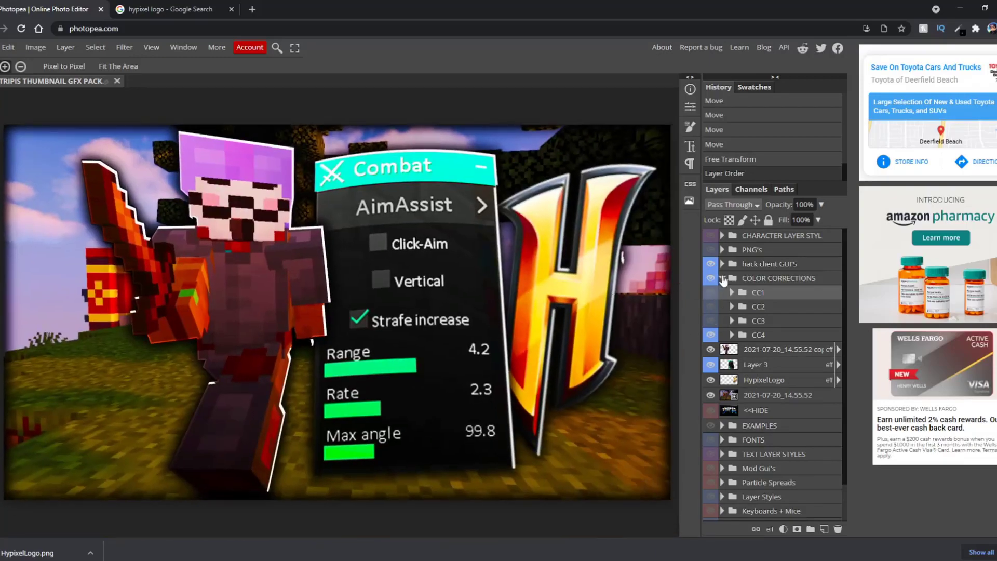
click(723, 278)
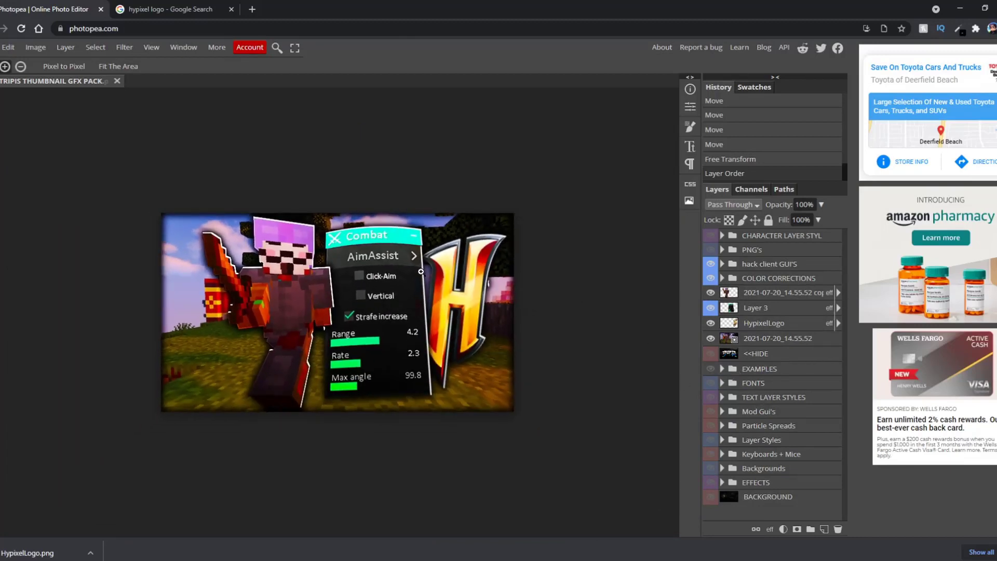
key(ctrl+plus)
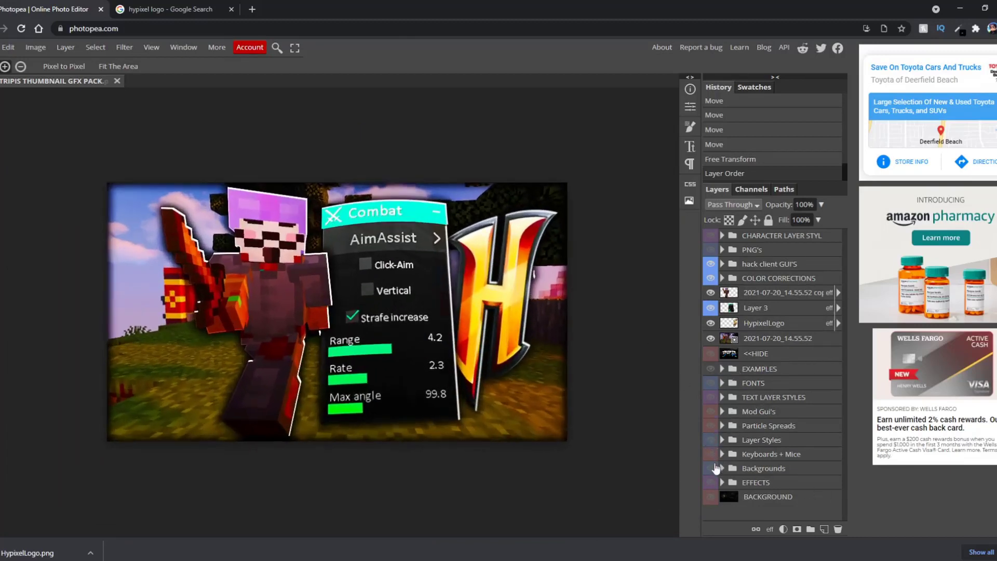
Move the EFFECTS group above the player screenshot, expand it and enable COLOR OVERLAY 2.
mouse_move(721, 482)
mouse_down()
mouse_move(790, 413)
mouse_move(726, 343)
mouse_up()
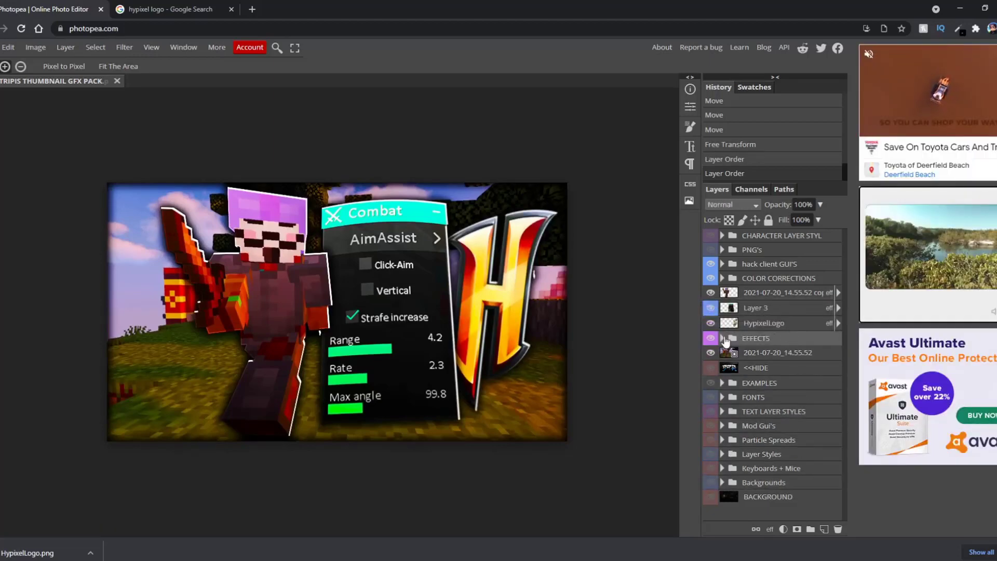
click(722, 338)
click(791, 357)
click(709, 429)
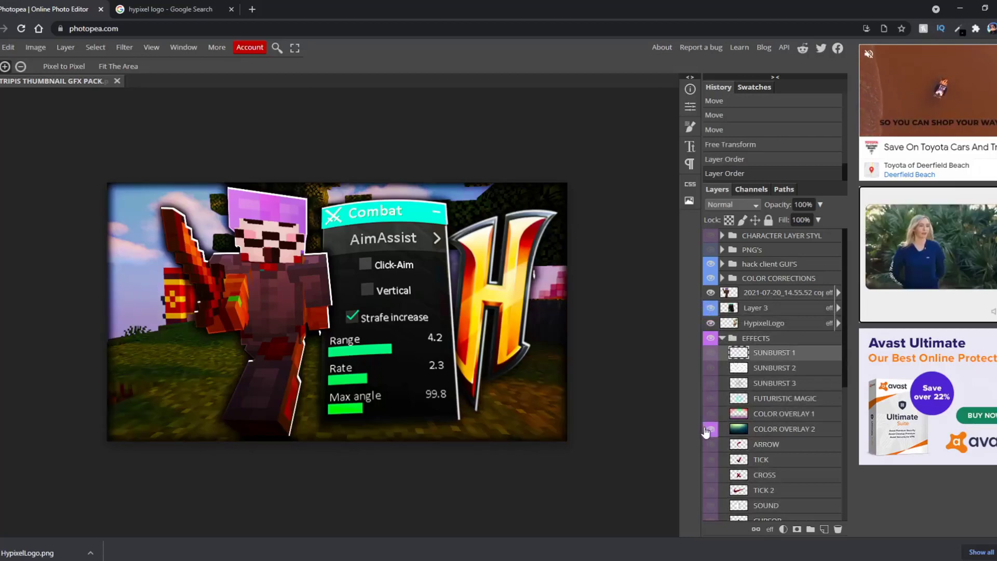
click(709, 429)
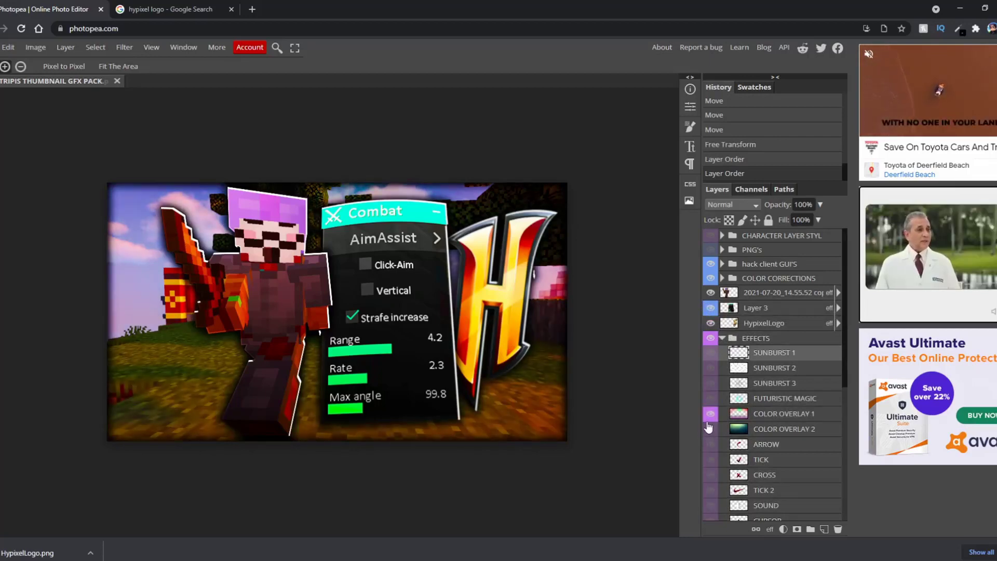
double_click(710, 428)
Compare the thumbnail with COLOR OVERLAY 2 off and on, leaving it on.
key(ctrl+minus)
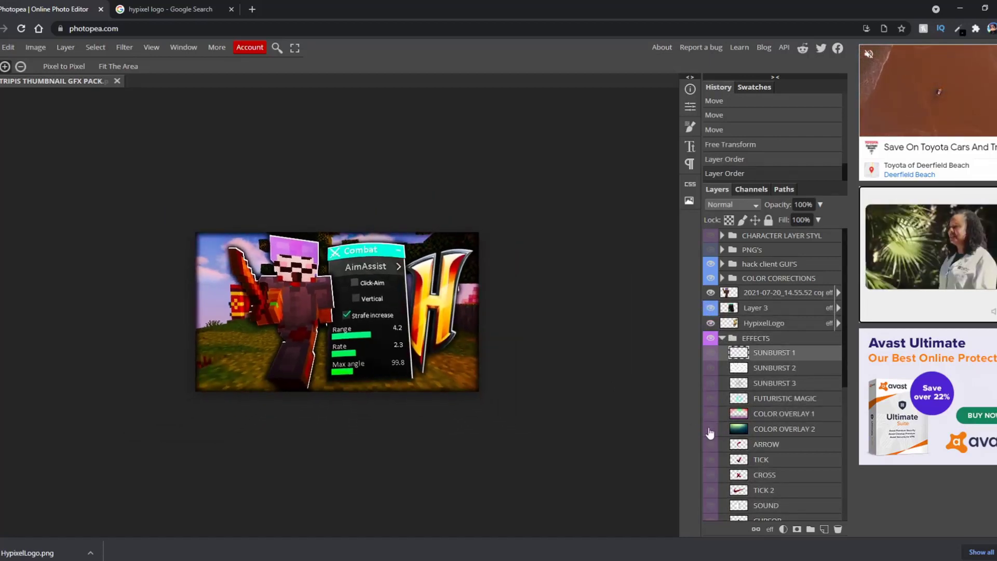
key(ctrl+minus)
key(ctrl+minus)
key(ctrl+plus)
key(ctrl+plus)
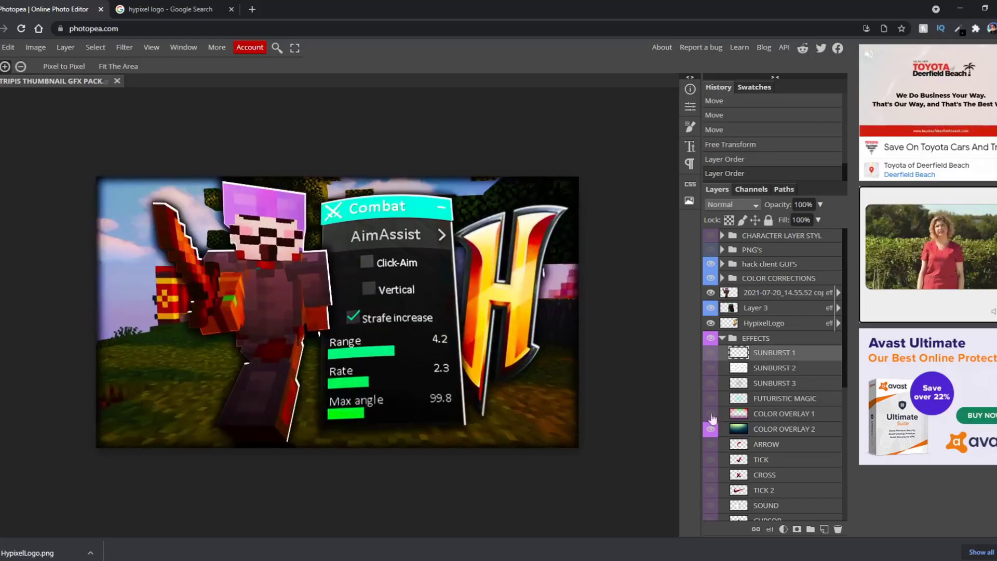
click(710, 427)
click(711, 429)
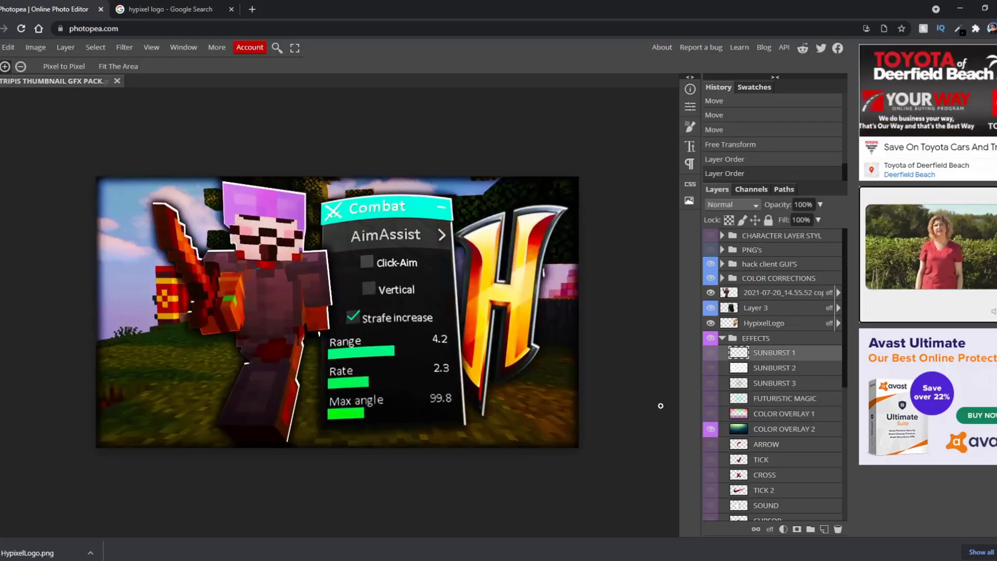
key(ctrl+minus)
key(ctrl+minus)
key(ctrl+plus)
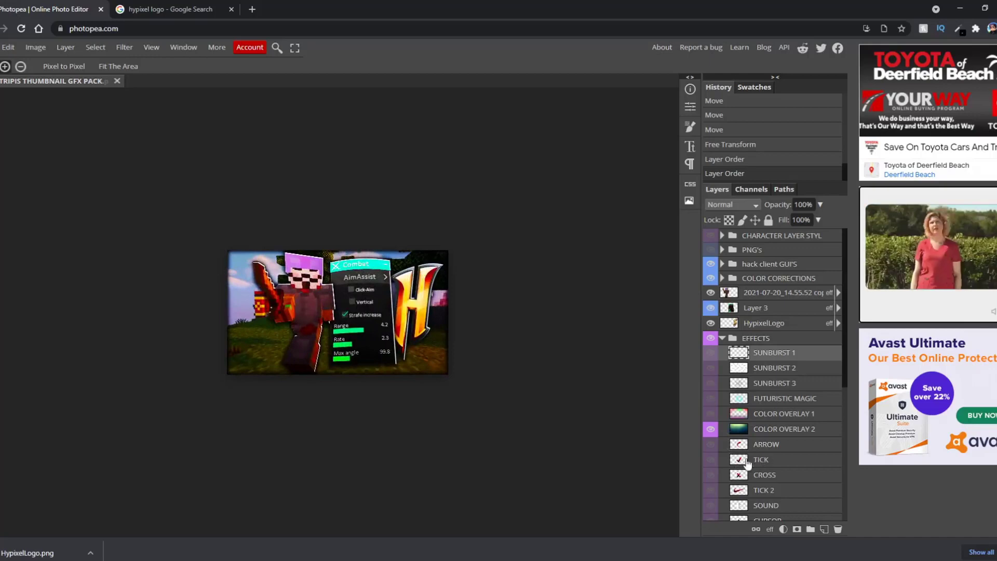
scroll(748, 468, down, 4)
Show the BLACK BARS layer, check its style options and move it above the player screenshot.
click(751, 429)
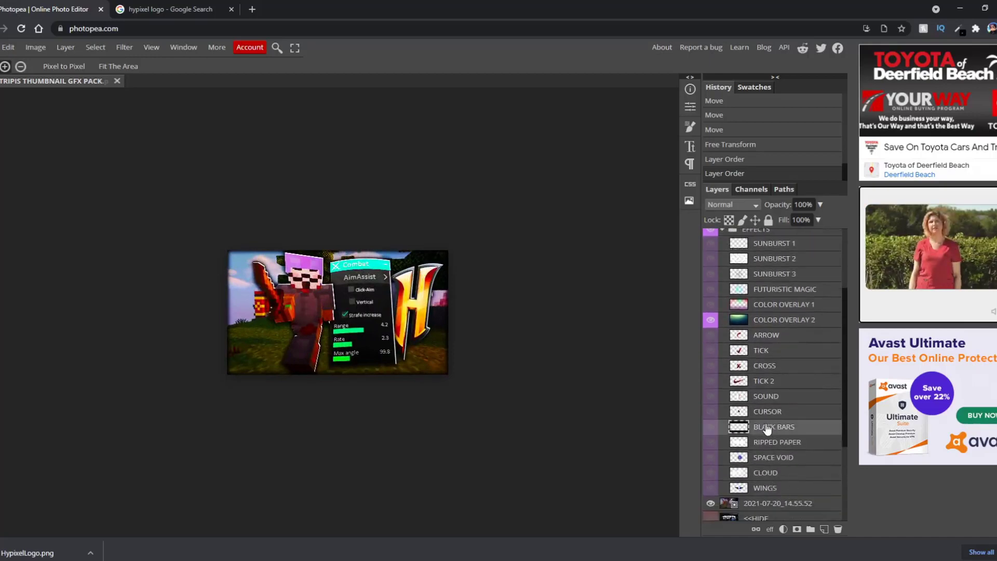
click(711, 427)
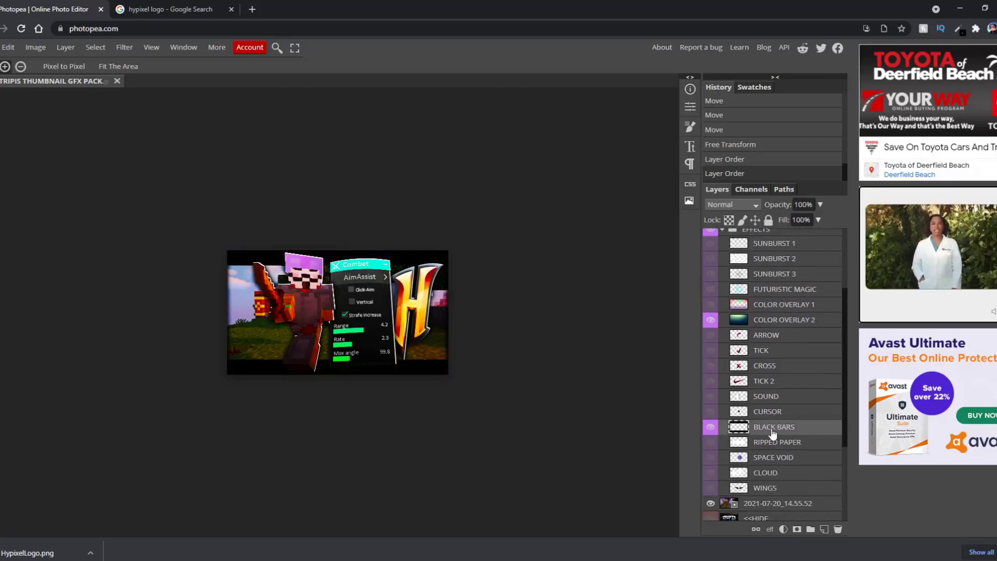
double_click(807, 427)
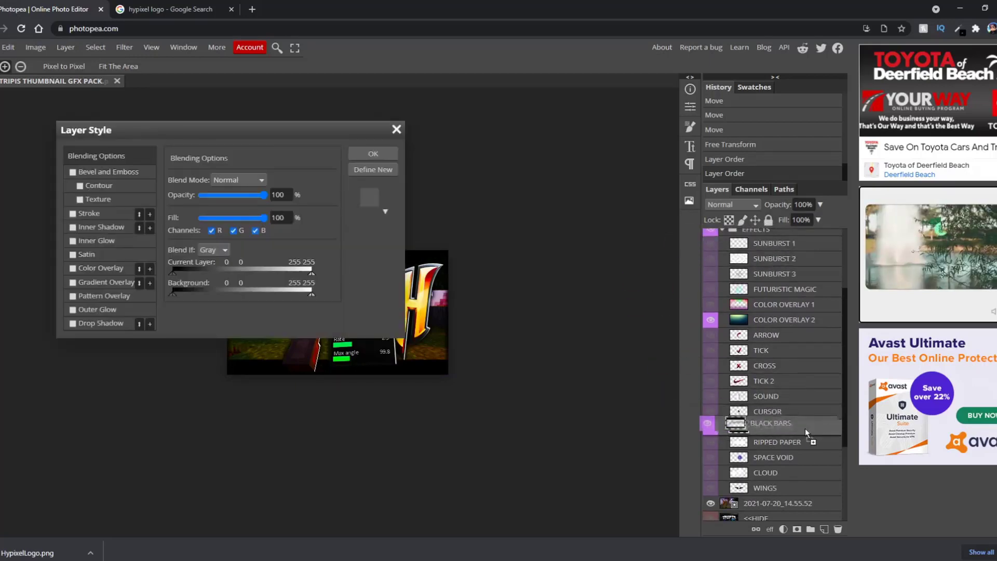
mouse_move(794, 239)
mouse_down()
mouse_move(780, 425)
mouse_move(780, 293)
mouse_up()
click(396, 130)
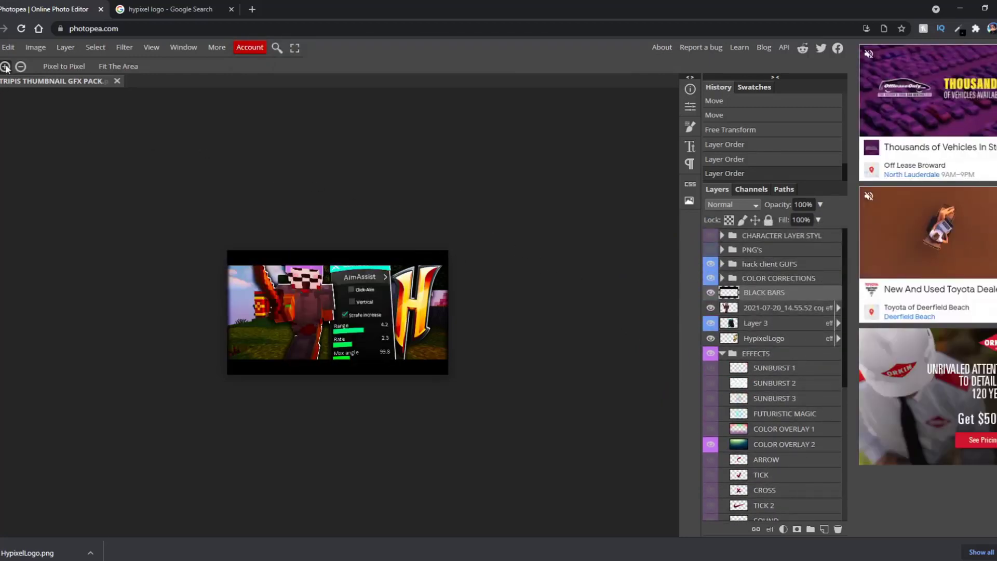
Free-transform the black bars taller at top and bottom and commit.
click(9, 47)
click(48, 300)
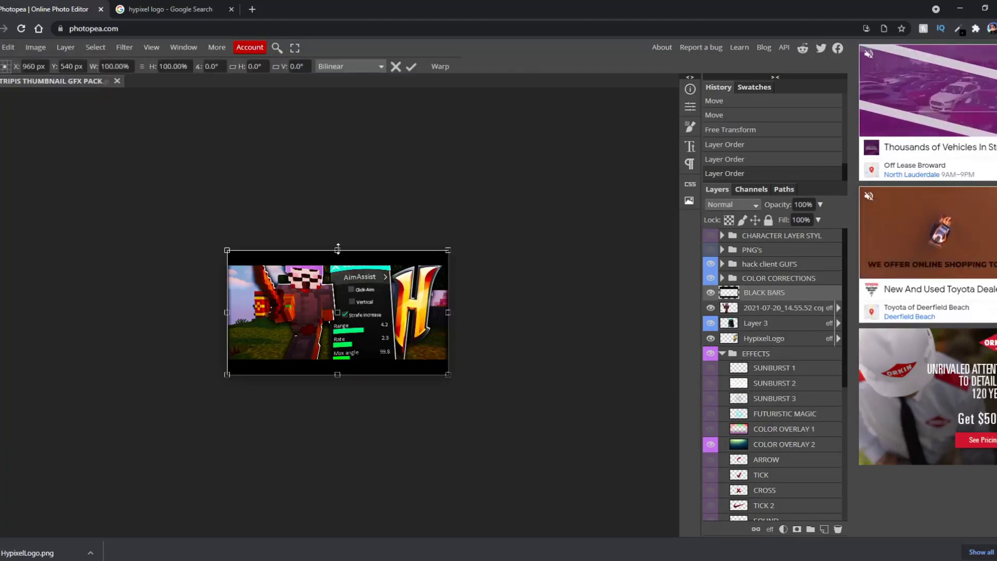
drag(338, 251, 338, 242)
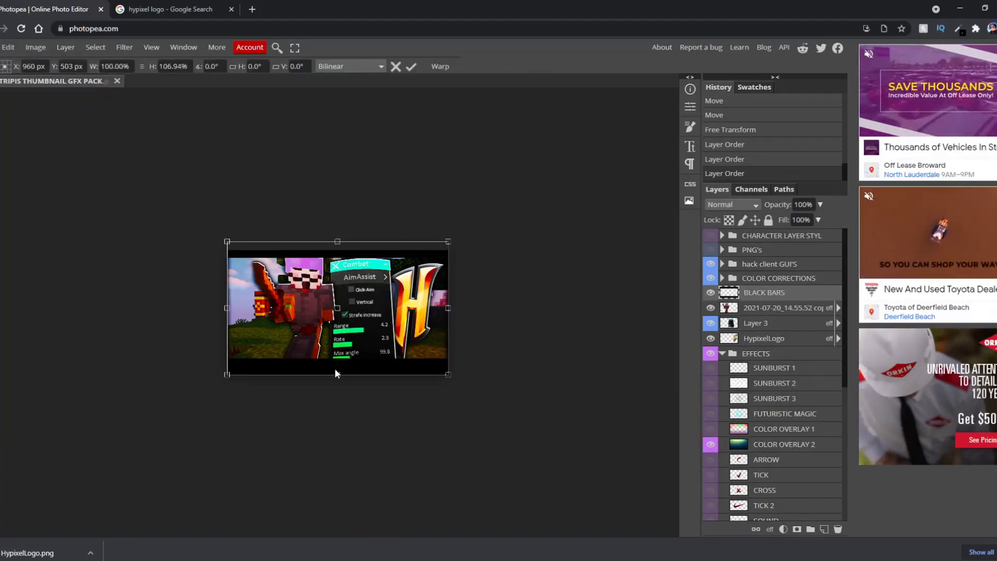
drag(337, 373, 337, 386)
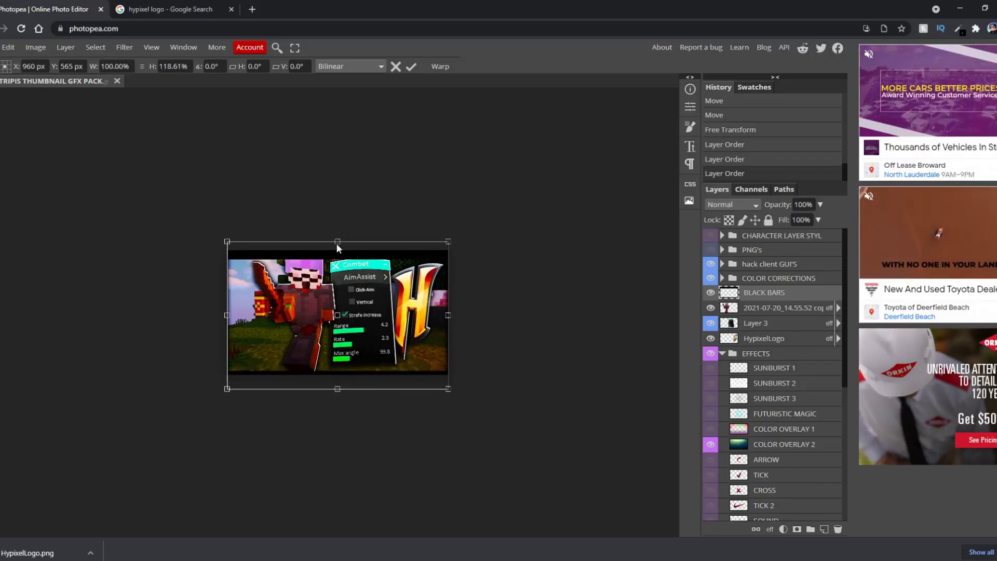
drag(337, 243, 337, 234)
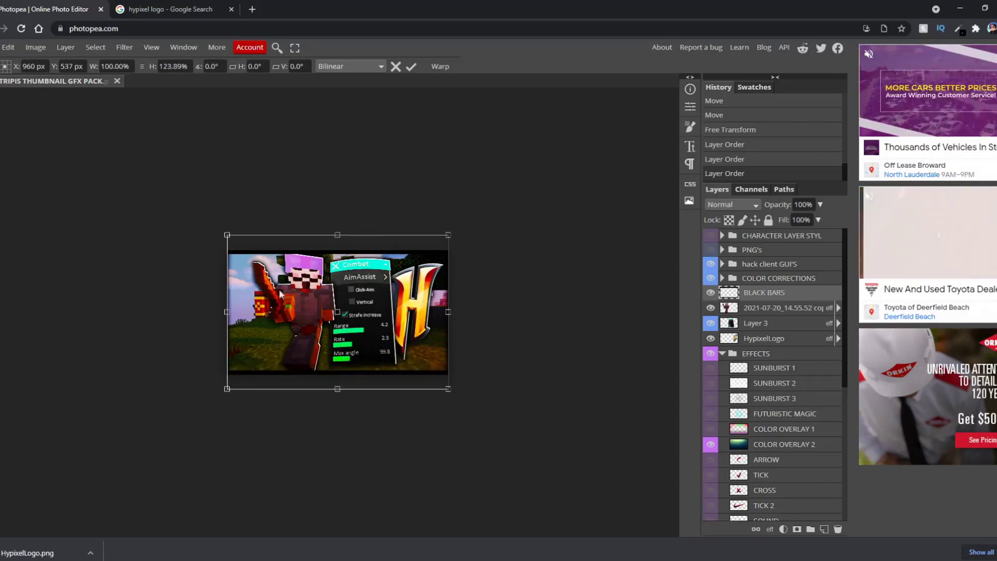
key(Return)
key(z)
scroll(399, 262, up, 5)
scroll(400, 263, down, 6)
scroll(718, 419, down, 3)
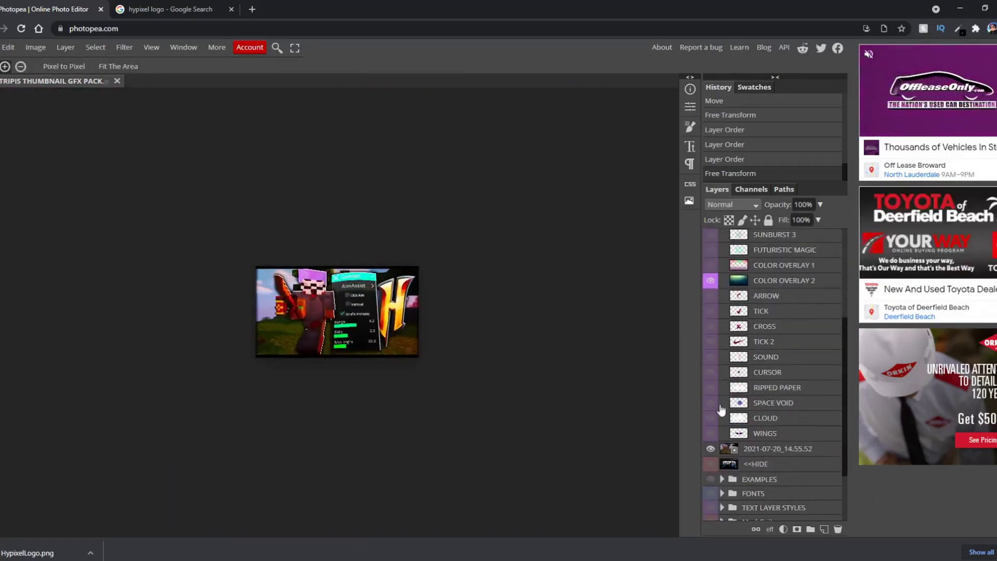
scroll(714, 352, up, 3)
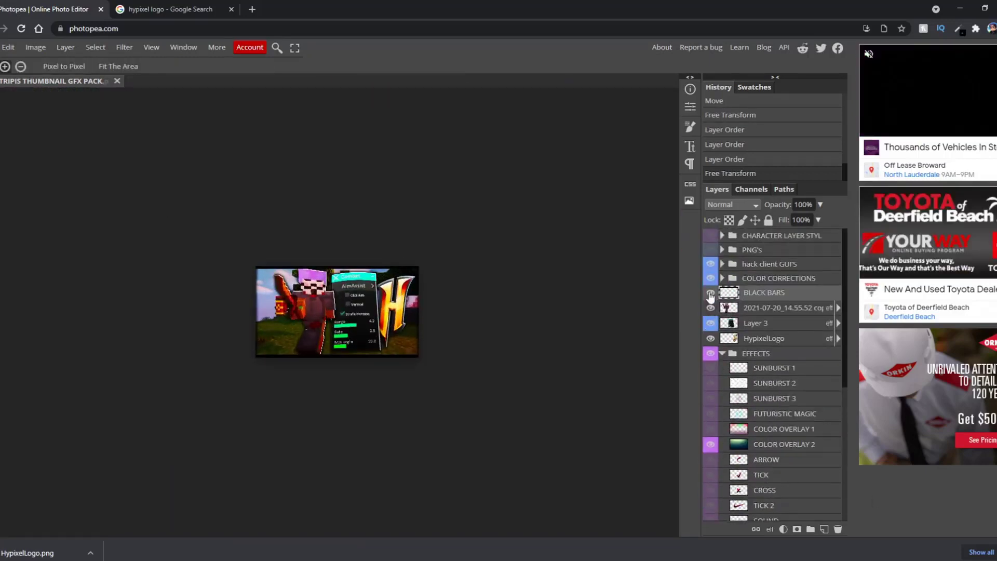
scroll(711, 297, down, 1)
Preview the SUNBURST 2 rays, then hide them again.
click(711, 331)
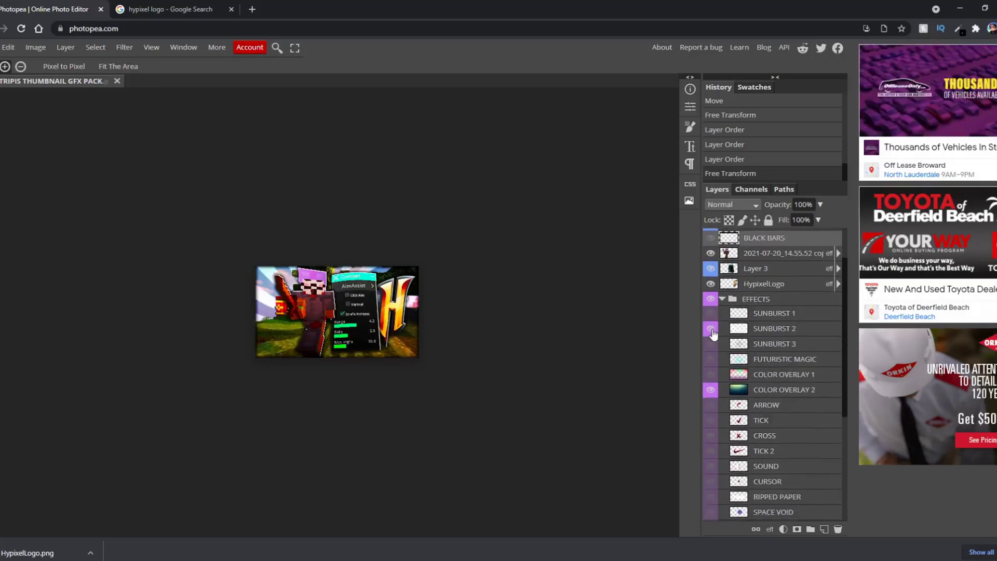
click(711, 330)
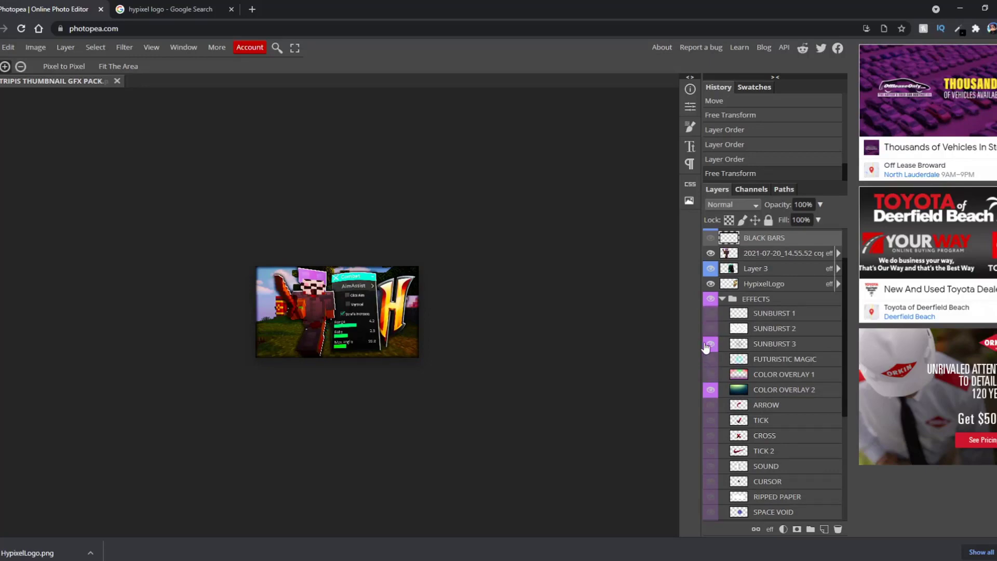
key(v)
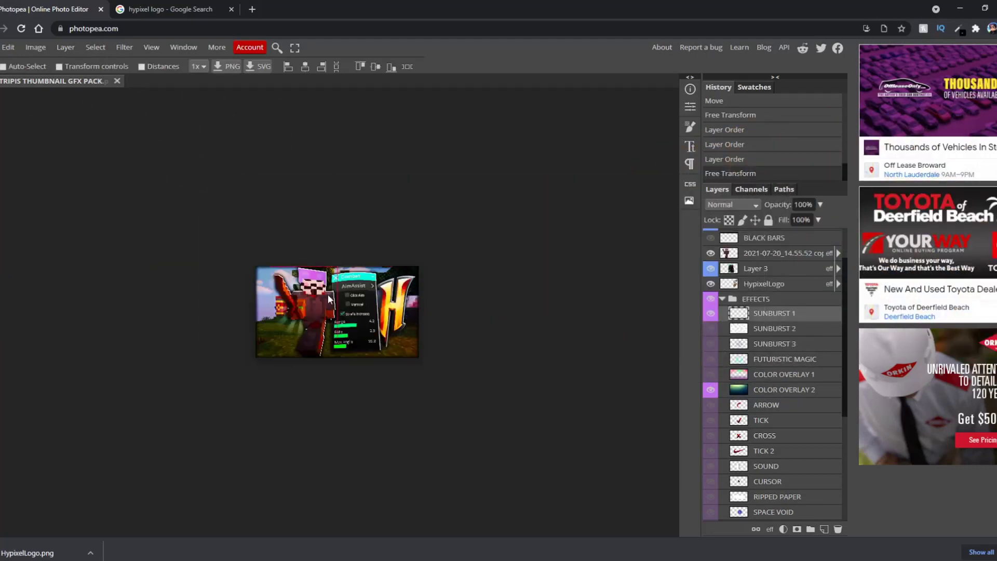
Scale the SUNBURST 1 rays up to about 136%, then zoom in on the player.
click(329, 299)
click(8, 47)
click(36, 301)
drag(258, 268, 260, 257)
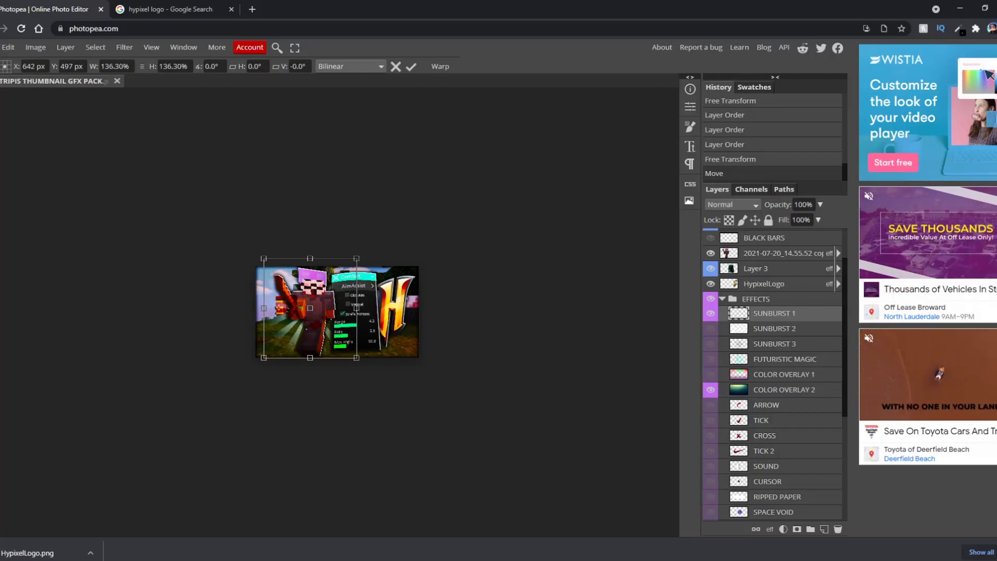
key(Return)
key(z)
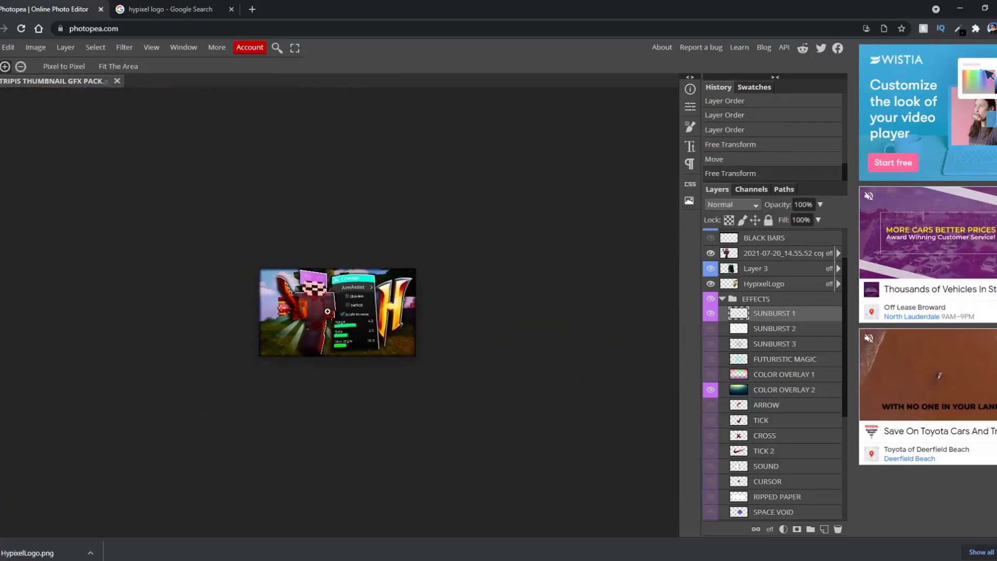
mouse_move(327, 312)
mouse_down()
mouse_move(386, 246)
mouse_move(387, 281)
mouse_move(416, 293)
mouse_up()
scroll(437, 284, up, 2)
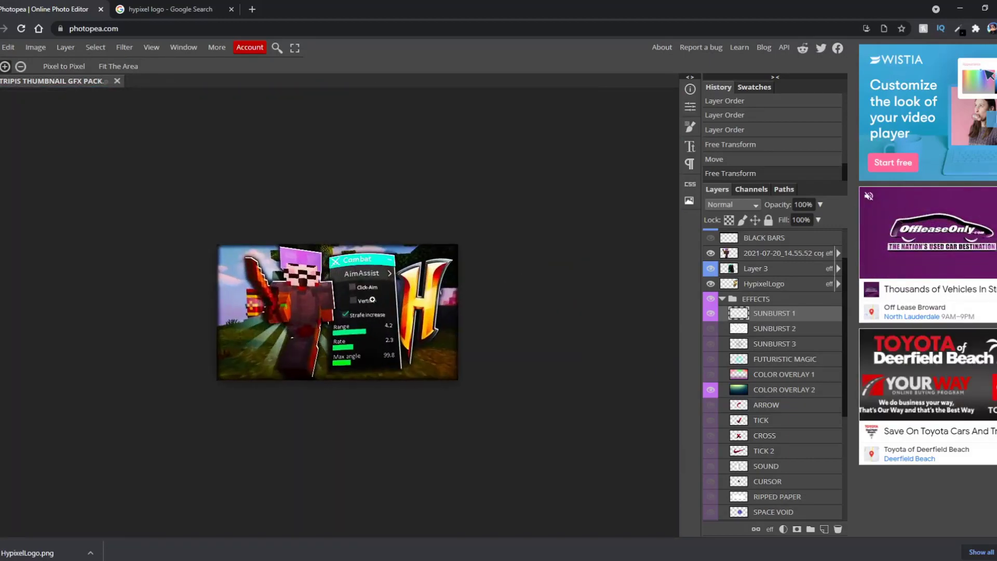
scroll(377, 298, up, 1)
key(m)
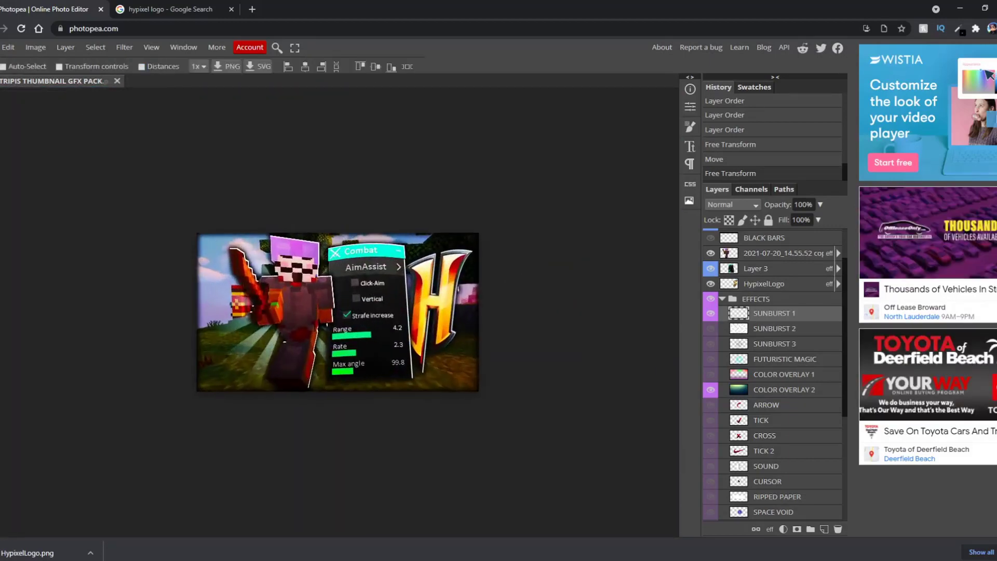
key(z)
click(271, 242)
click(270, 242)
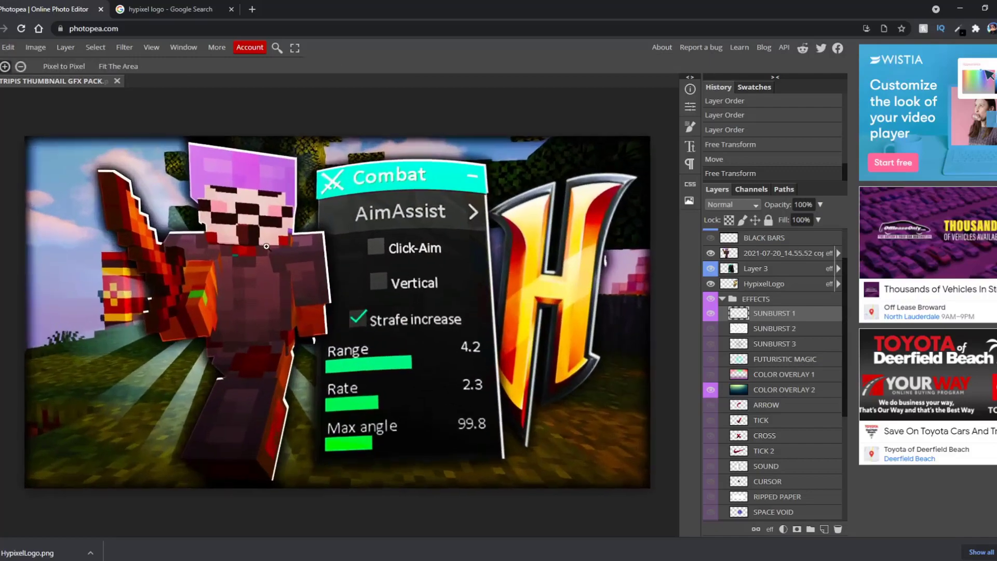
scroll(270, 243, down, 2)
scroll(270, 243, up, 3)
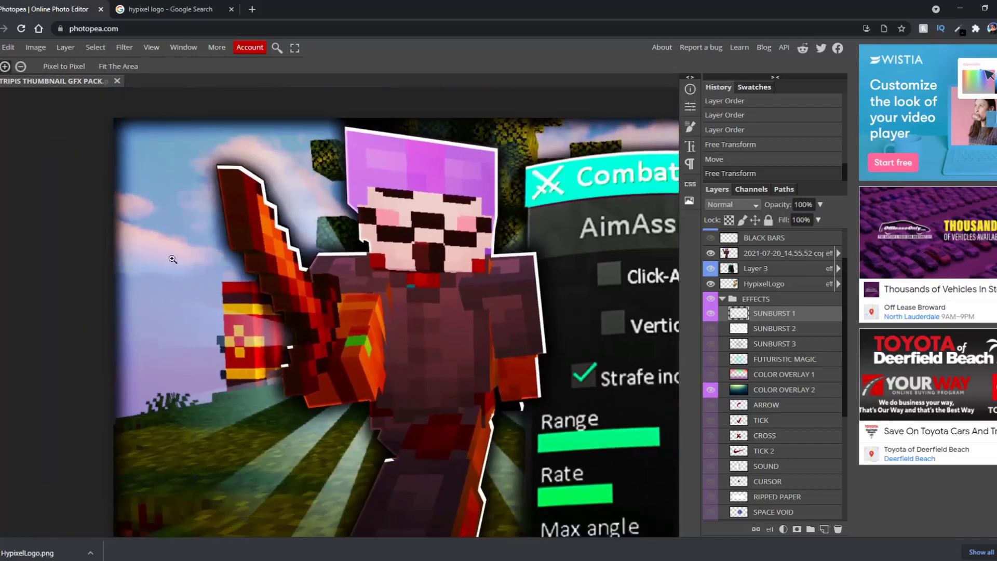
scroll(212, 263, down, 3)
scroll(294, 213, up, 1)
scroll(337, 238, up, 1)
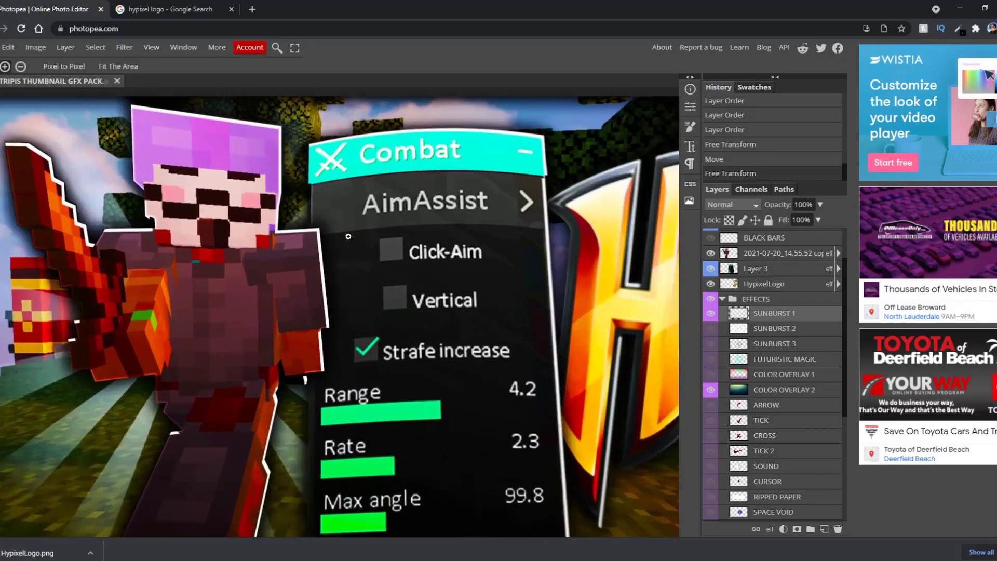
scroll(349, 236, up, 1)
scroll(335, 233, down, 1)
scroll(335, 233, down, 1)
scroll(294, 234, down, 2)
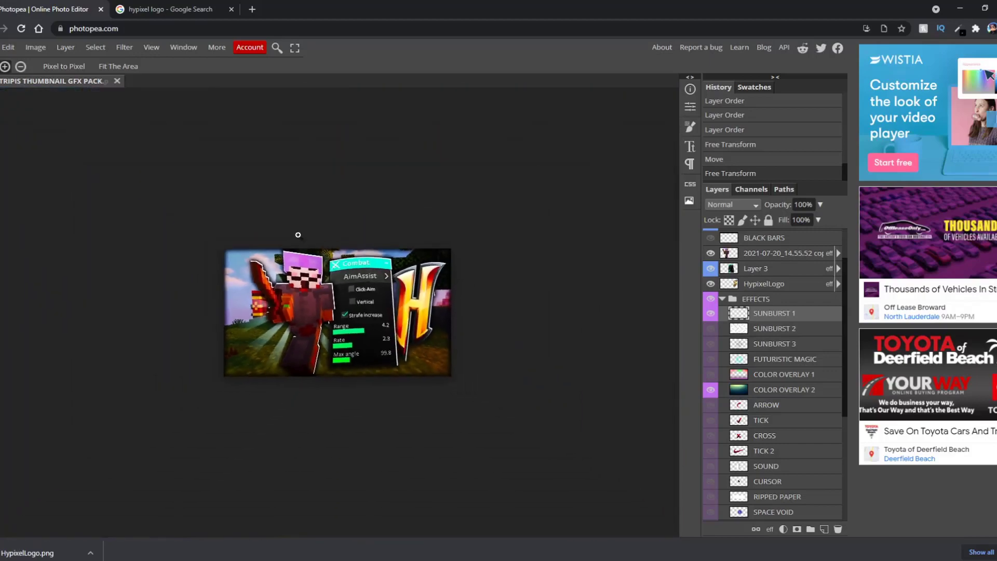
scroll(404, 261, down, 1)
scroll(389, 301, up, 3)
scroll(430, 305, down, 1)
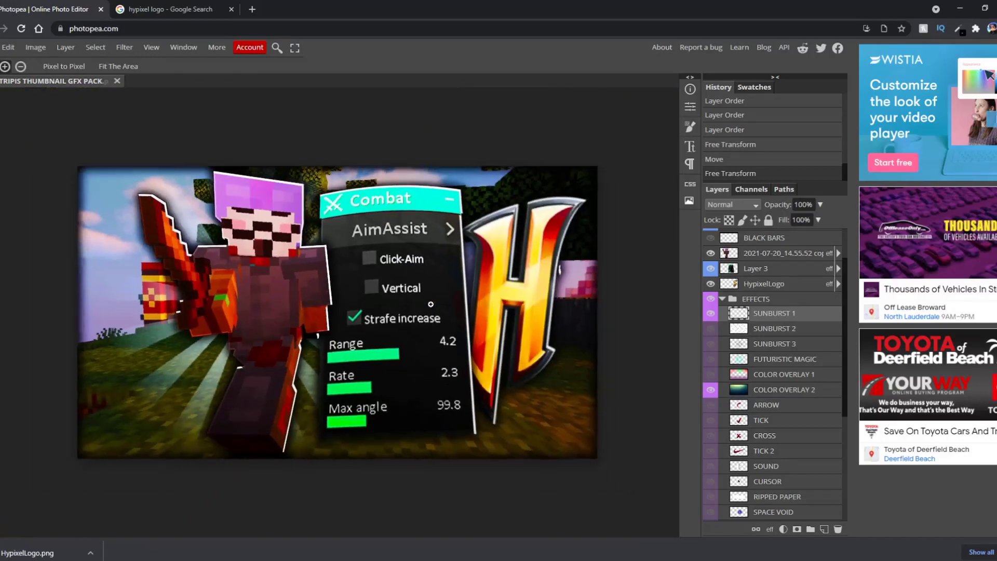
scroll(546, 243, up, 1)
scroll(545, 238, down, 2)
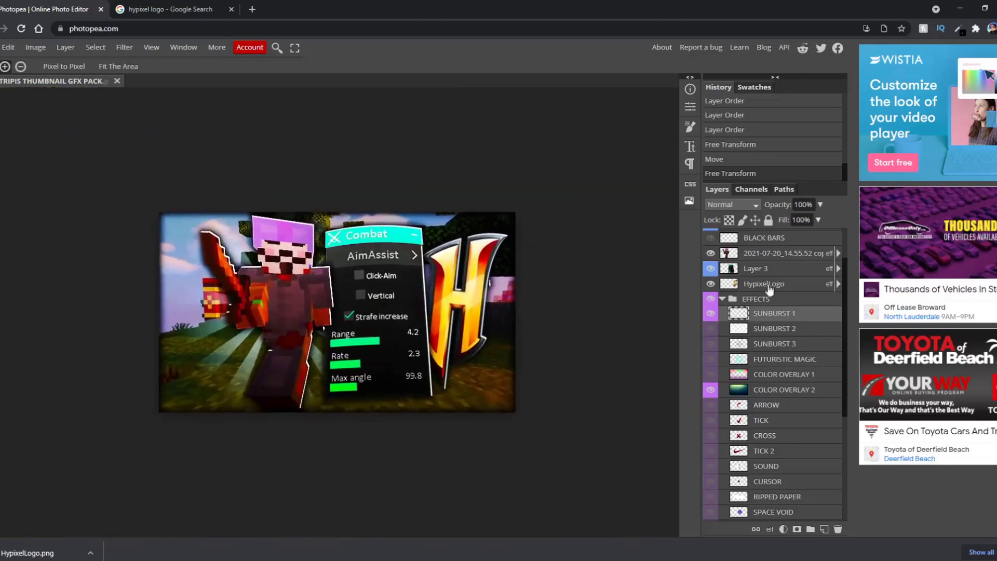
Warp the gold H with the Arc Upper style at a 13% bend and commit it.
click(35, 46)
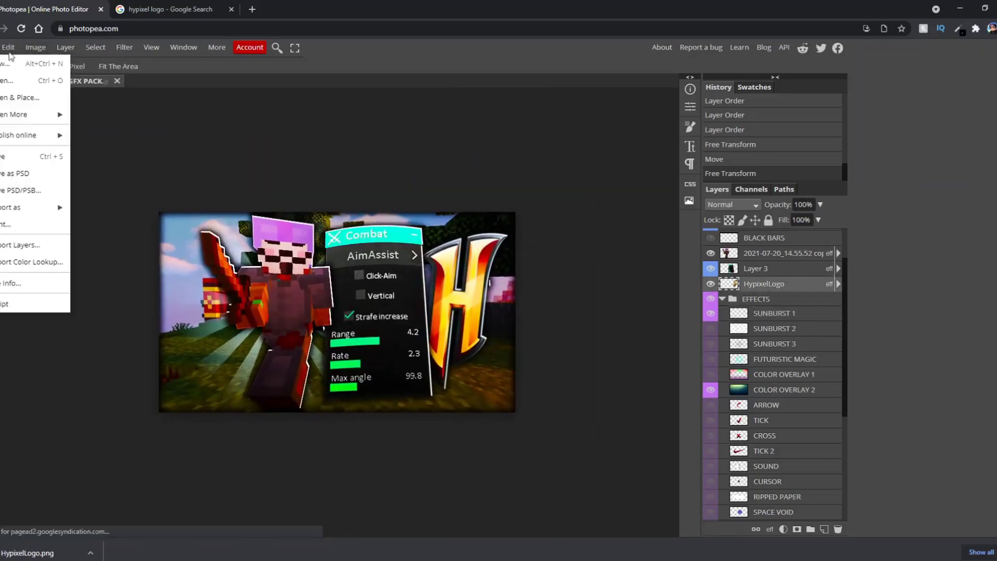
click(11, 45)
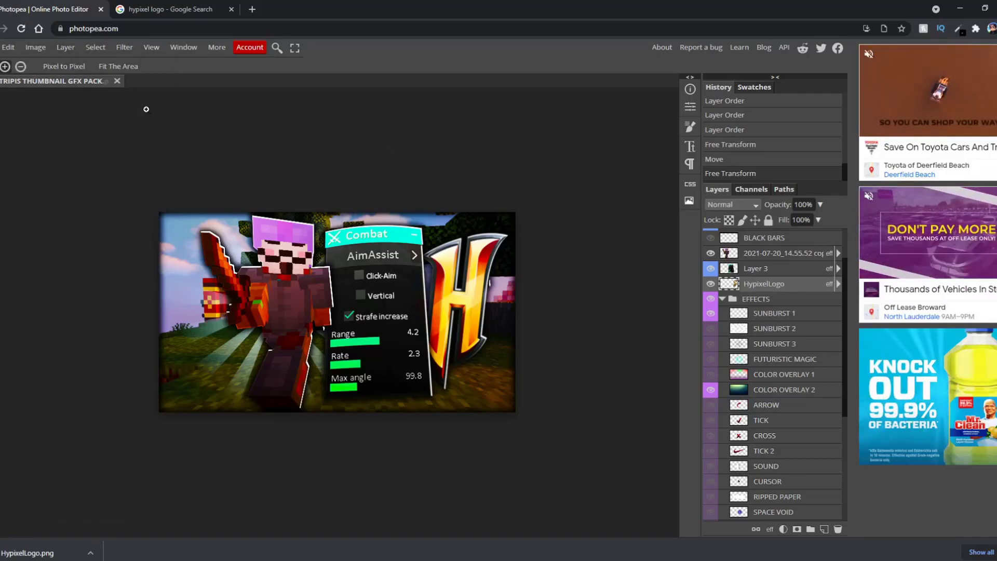
click(10, 47)
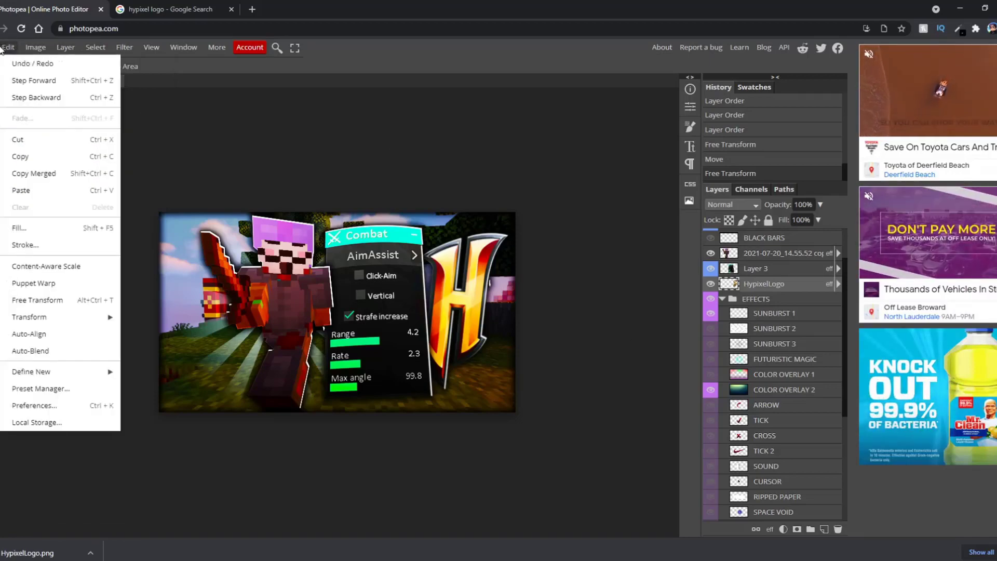
mouse_move(47, 318)
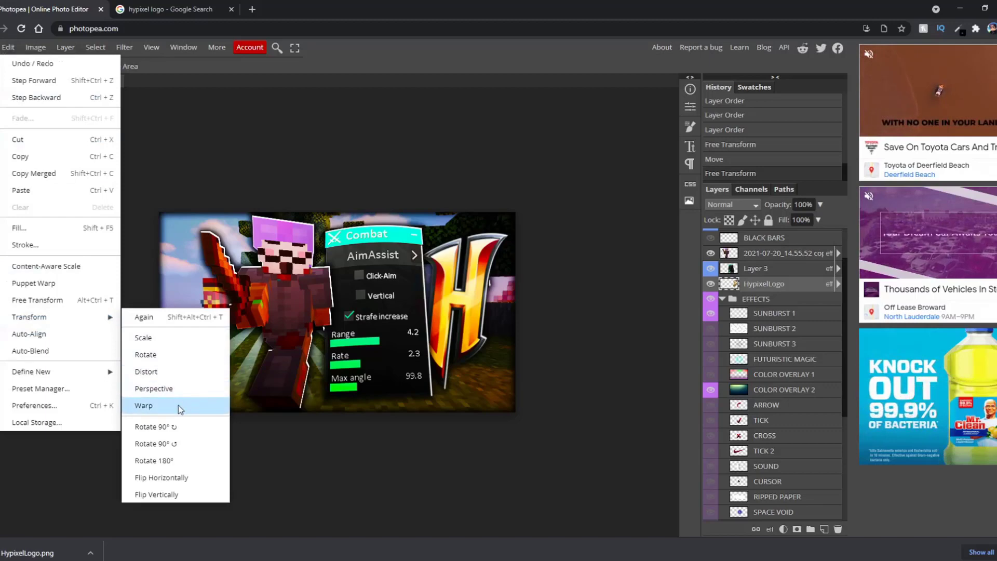
click(179, 405)
click(27, 67)
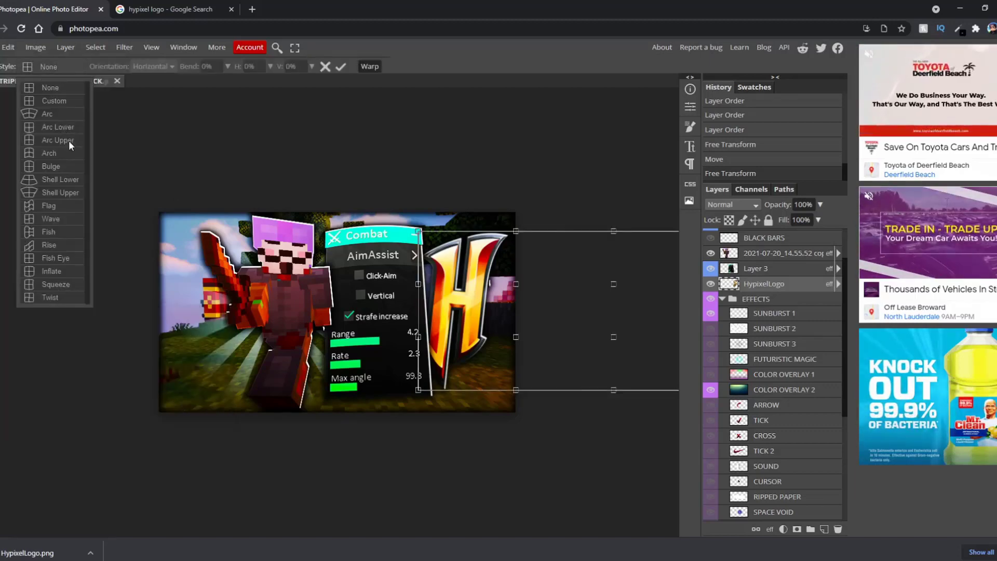
click(69, 141)
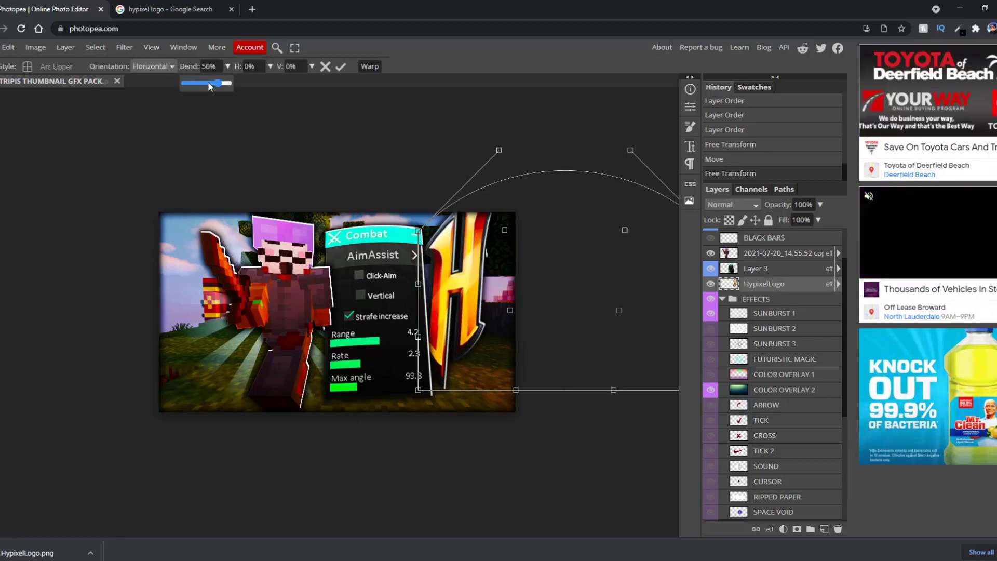
drag(209, 86, 206, 86)
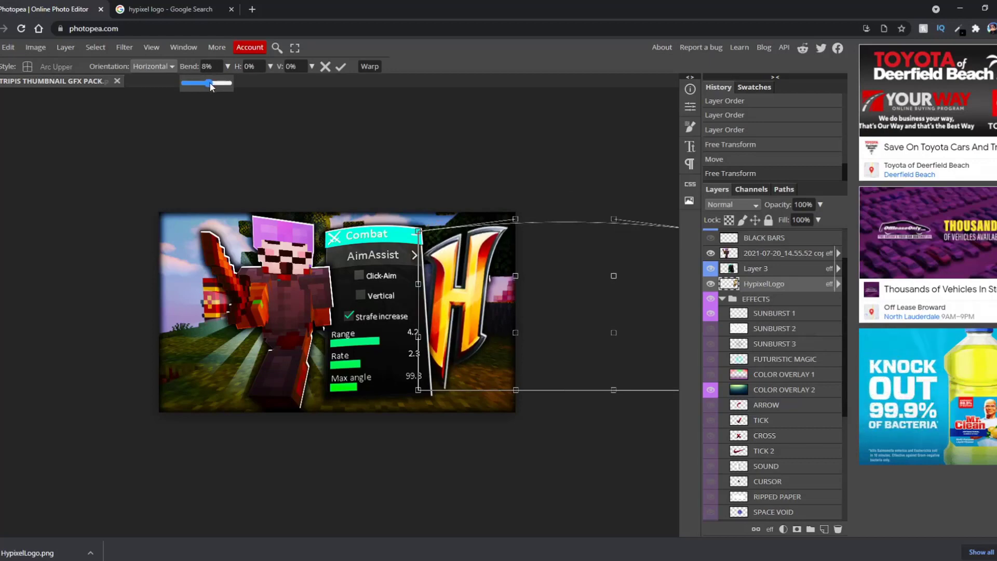
drag(210, 87, 210, 87)
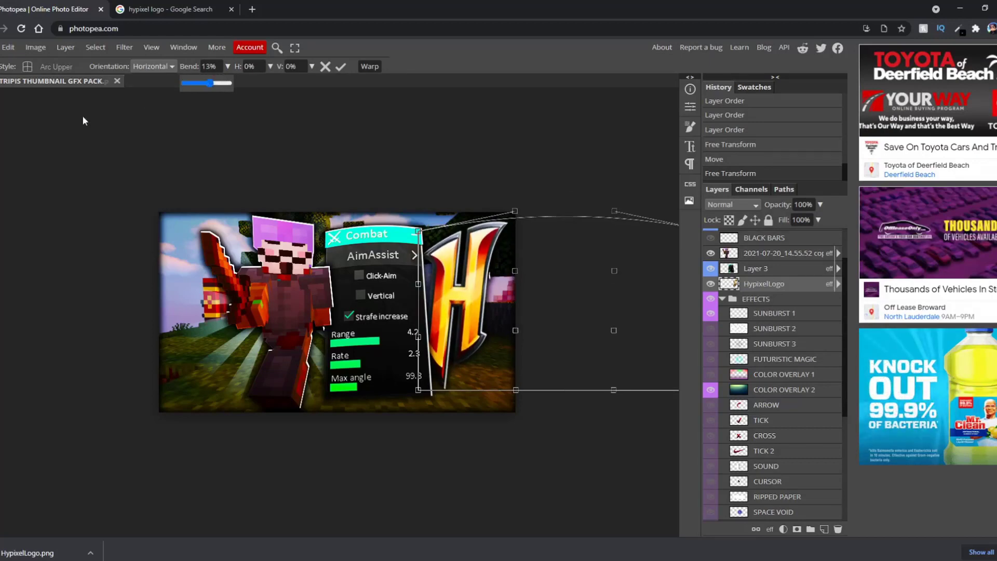
key(Return)
key(z)
scroll(452, 301, up, 5)
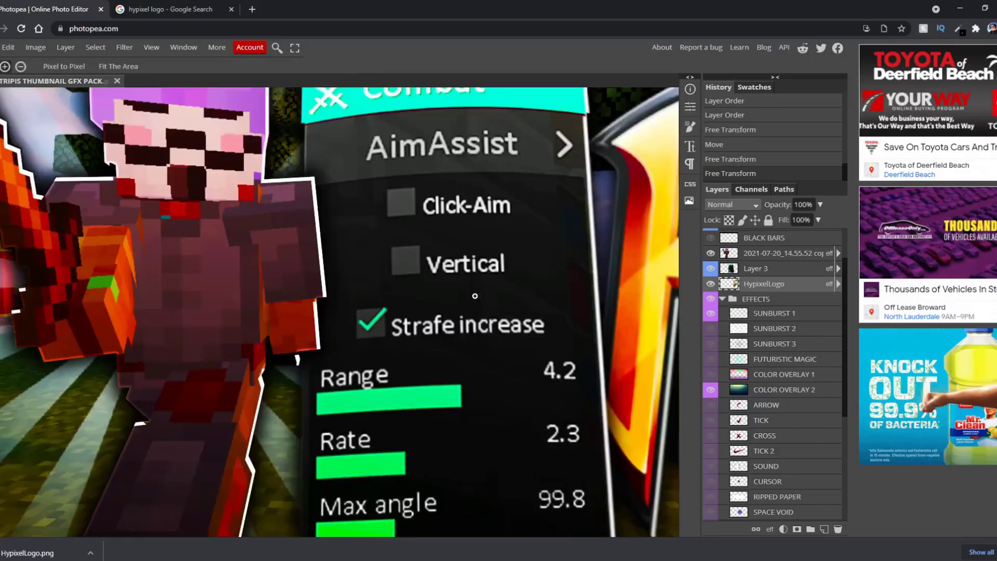
scroll(452, 301, down, 8)
scroll(417, 301, up, 1)
key(v)
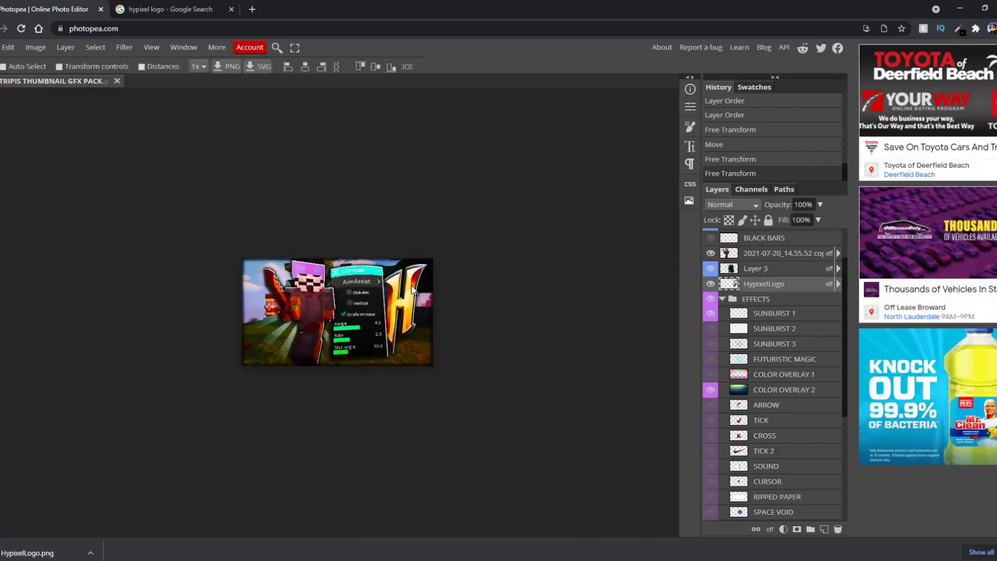
Nudge the arced H logo slightly into place and zoom to check it.
drag(411, 286, 412, 288)
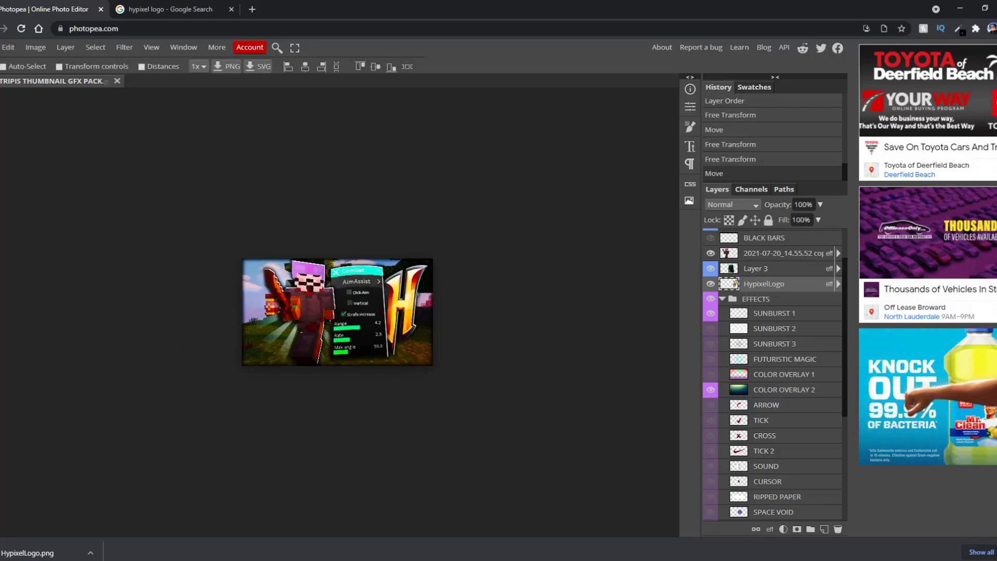
key(z)
scroll(151, 349, down, 3)
scroll(184, 332, up, 3)
scroll(148, 333, down, 3)
scroll(169, 329, up, 2)
scroll(172, 330, up, 2)
scroll(468, 315, up, 3)
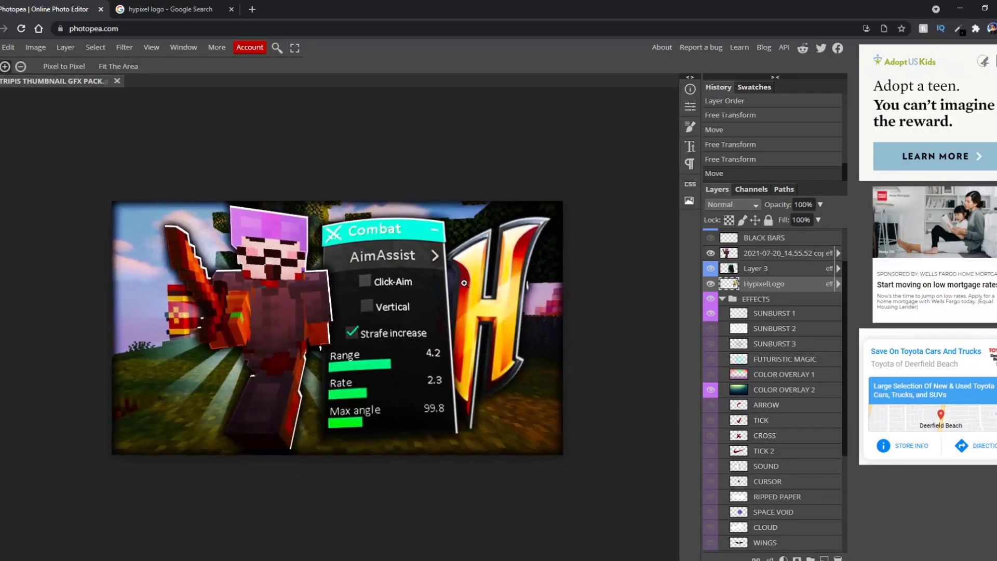
scroll(199, 362, up, 3)
scroll(209, 358, down, 2)
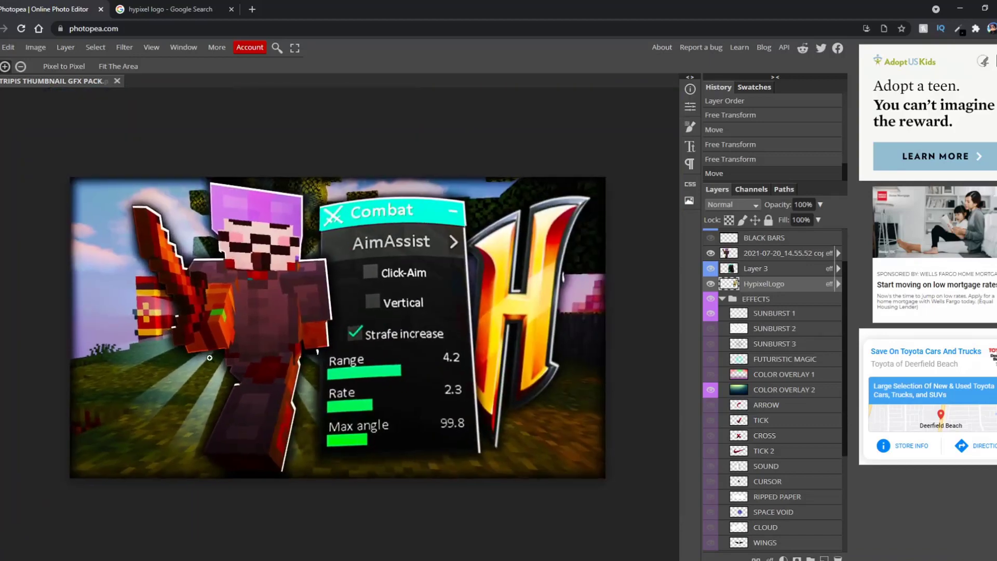
scroll(411, 212, up, 3)
scroll(419, 205, down, 2)
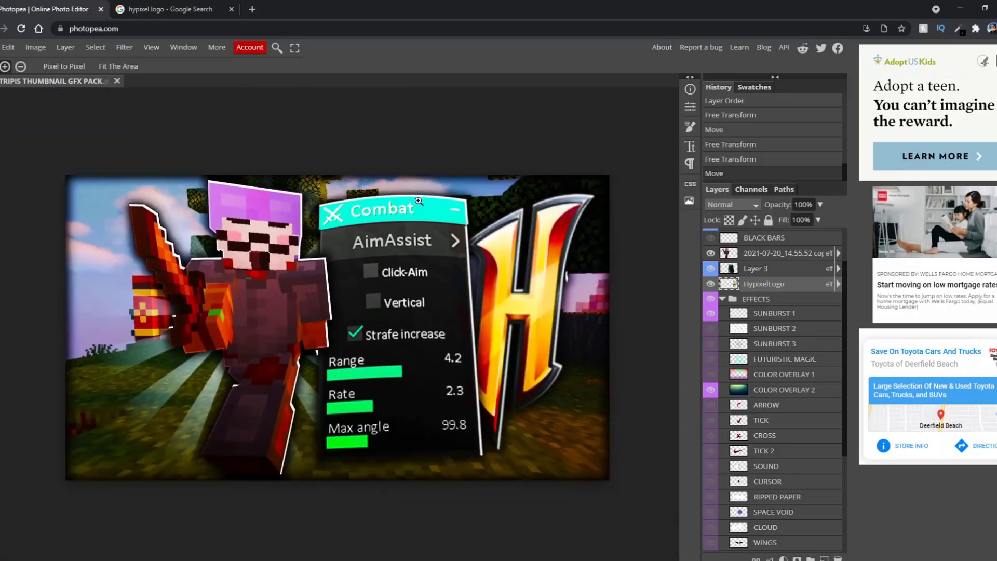